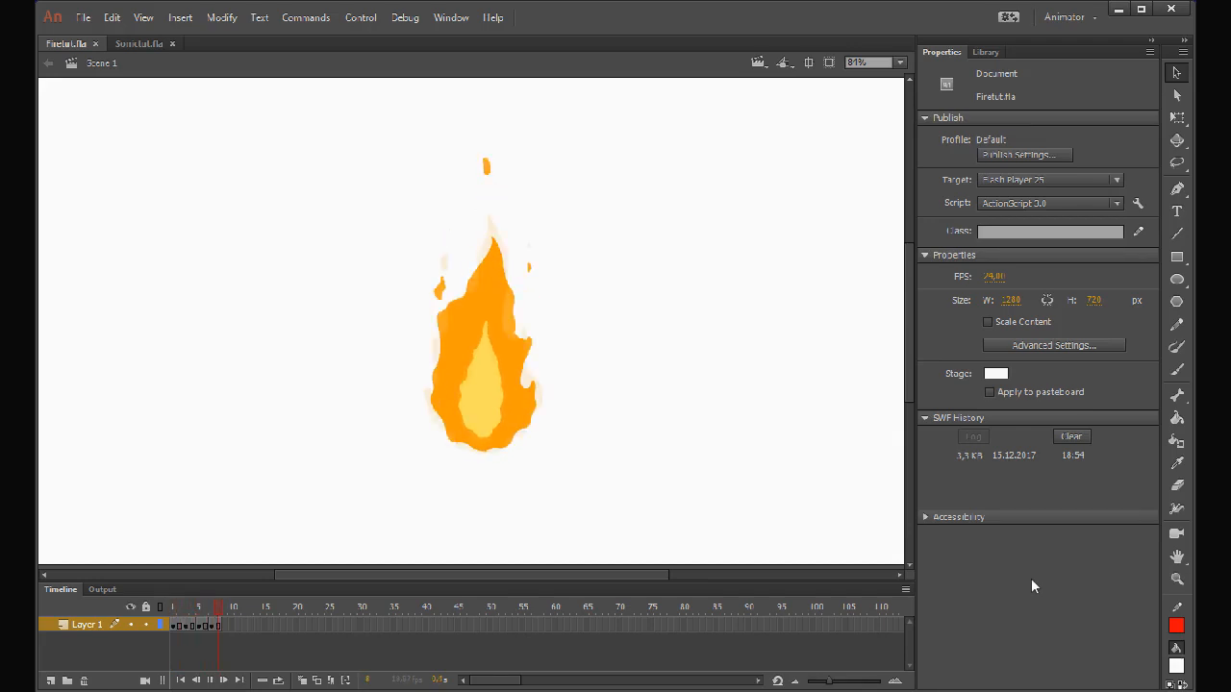
Stop the playback, return to frame 1 and set the stage colour to black.
key("Return")
left_click(206, 610)
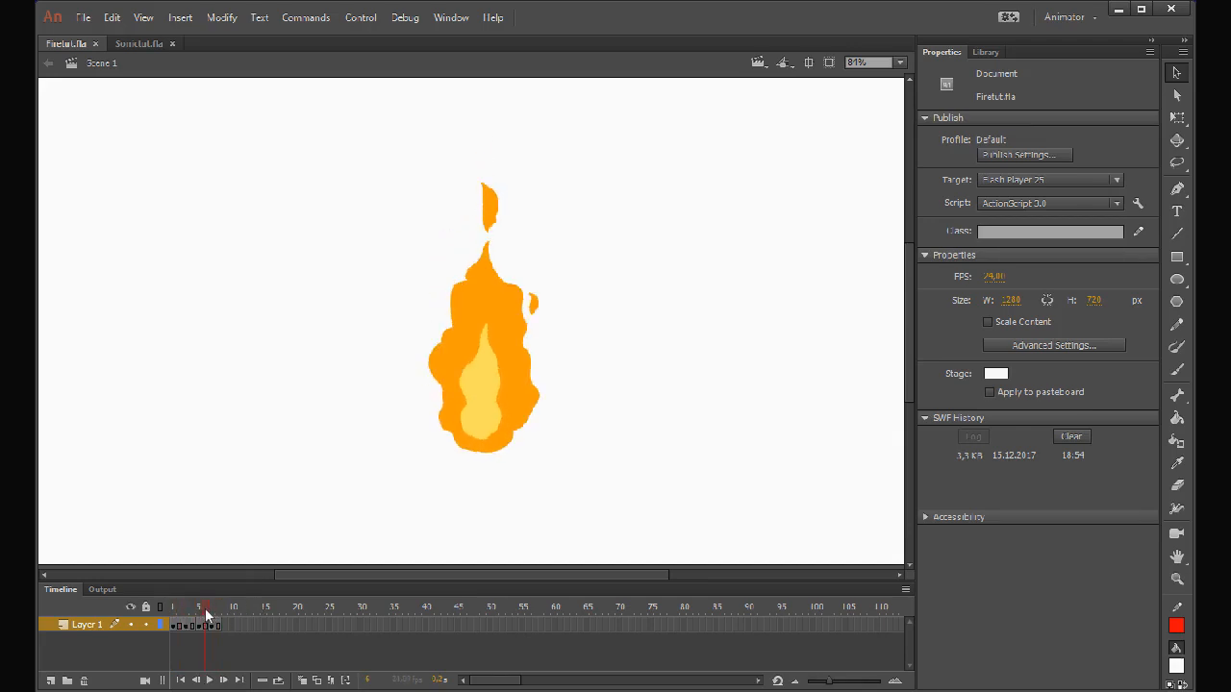
left_click_drag(206, 616, 173, 614)
left_click(991, 376)
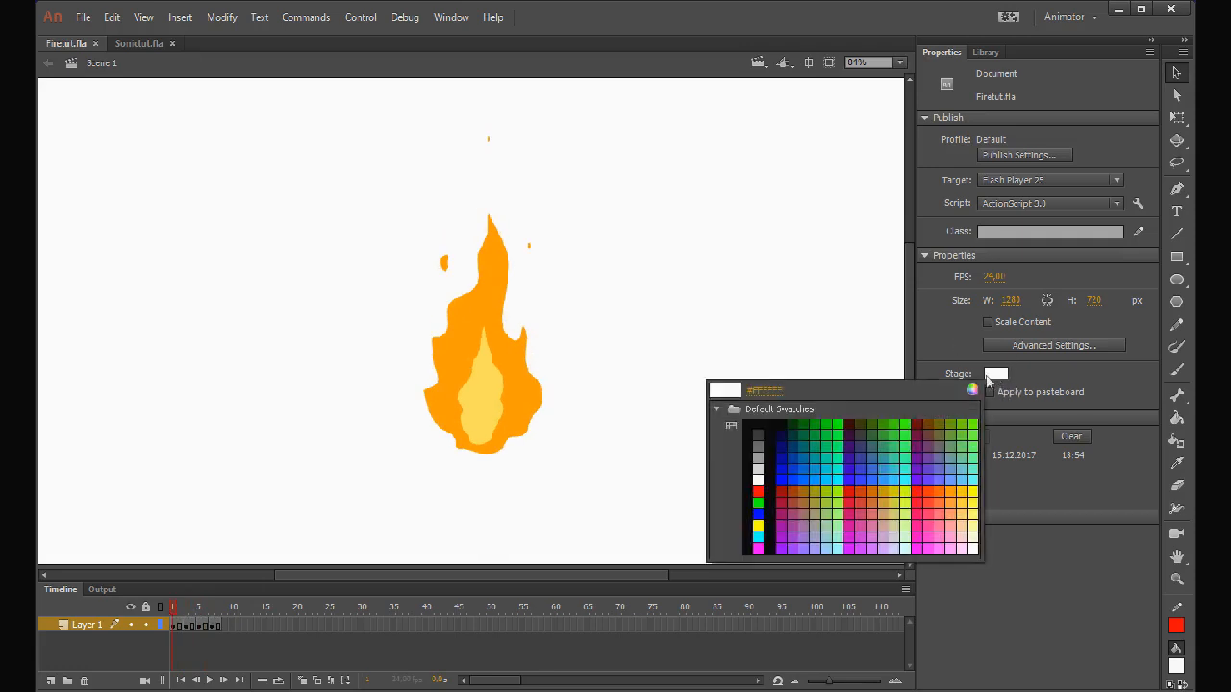
left_click(760, 426)
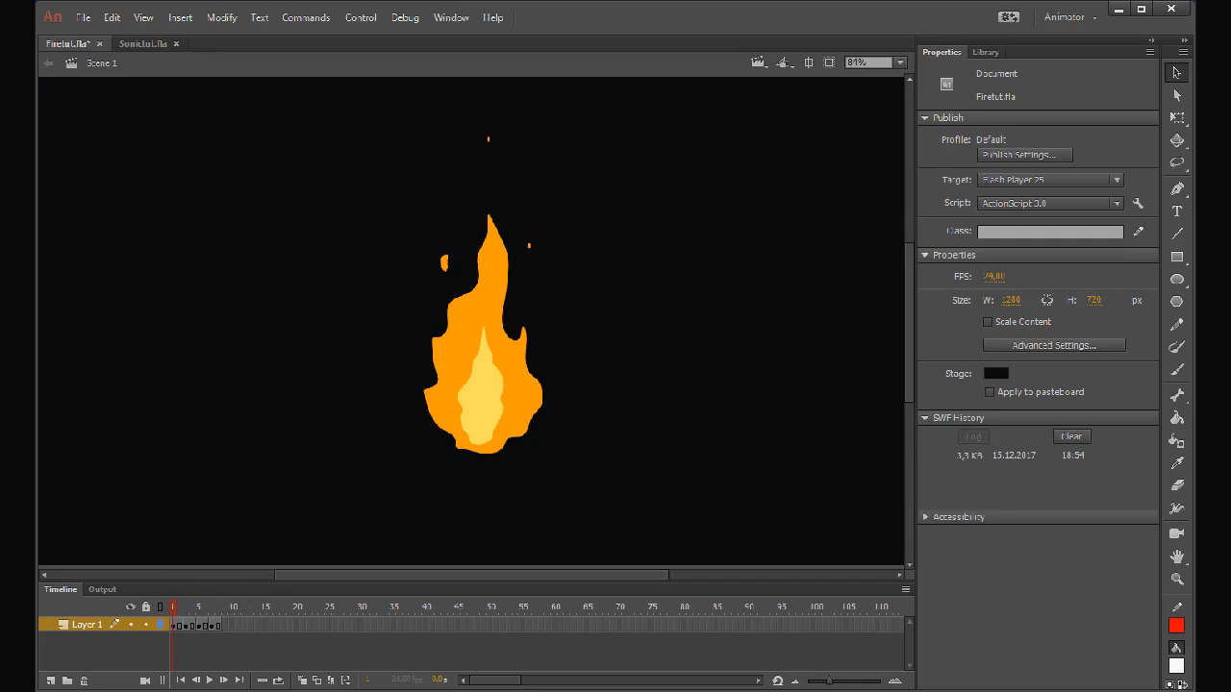
Copy frames 1 to 8 of Layer 1.
left_click_drag(173, 626, 217, 635)
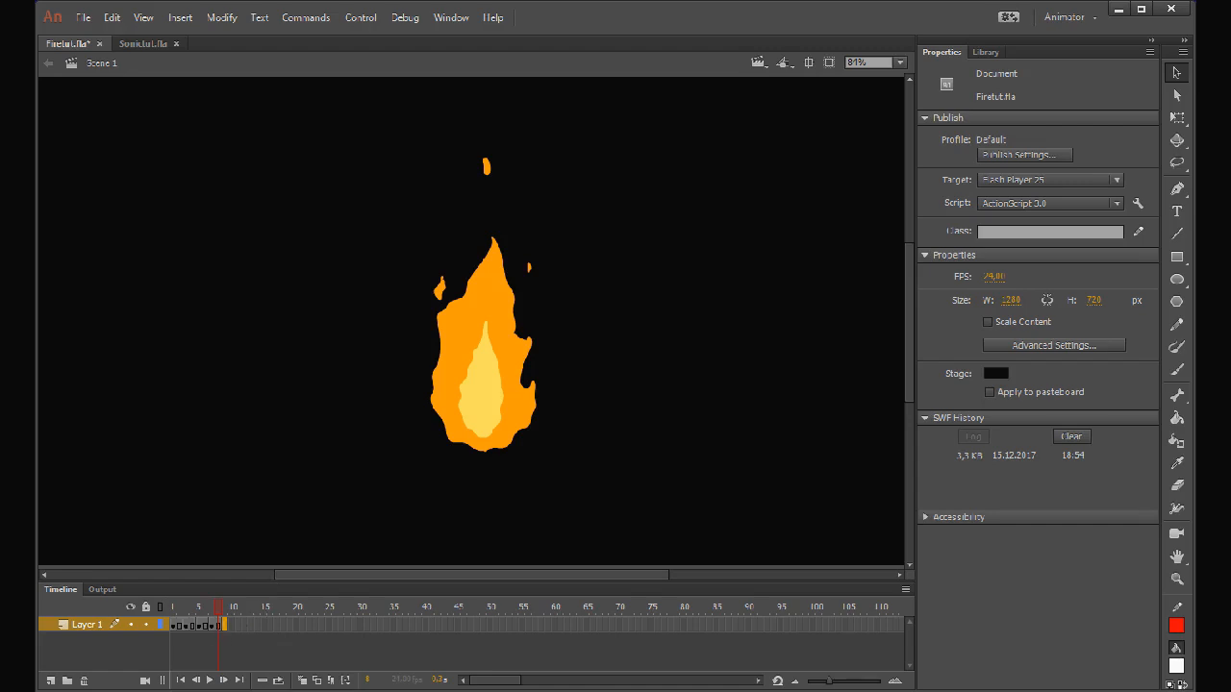
left_click_drag(173, 625, 219, 625)
right_click(196, 623)
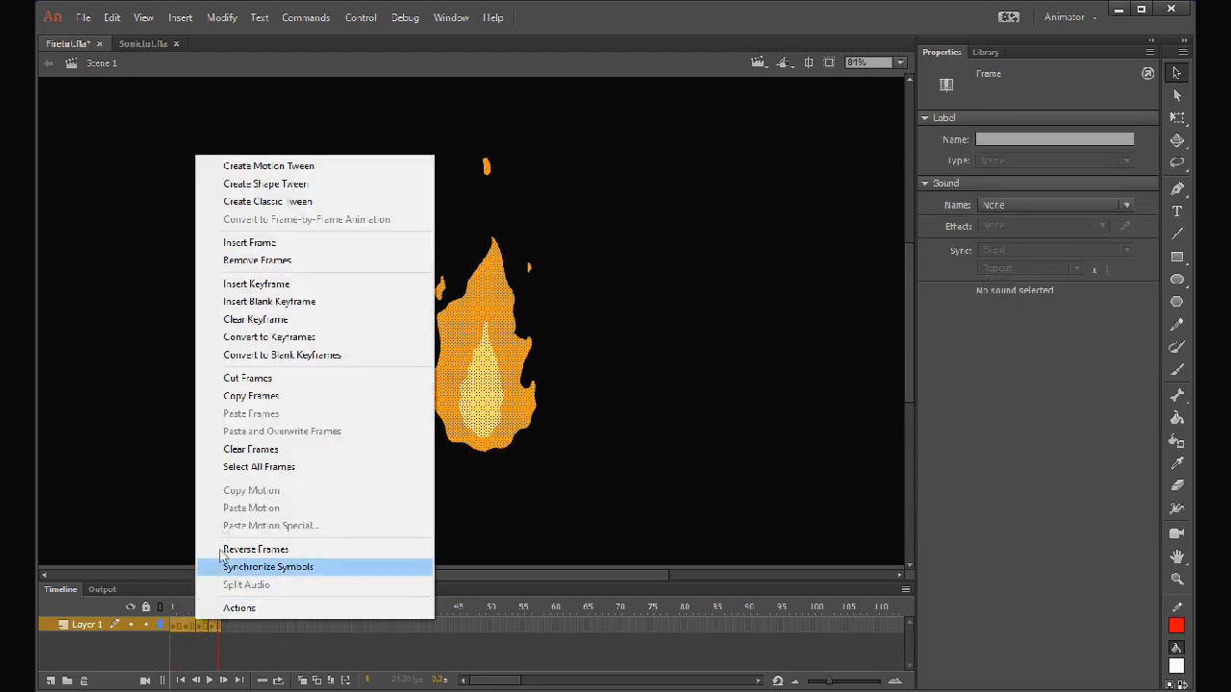
left_click(224, 402)
Try a classic tween on frames 1 to 8 of Layer 1, preview it, and undo it.
right_click(206, 624)
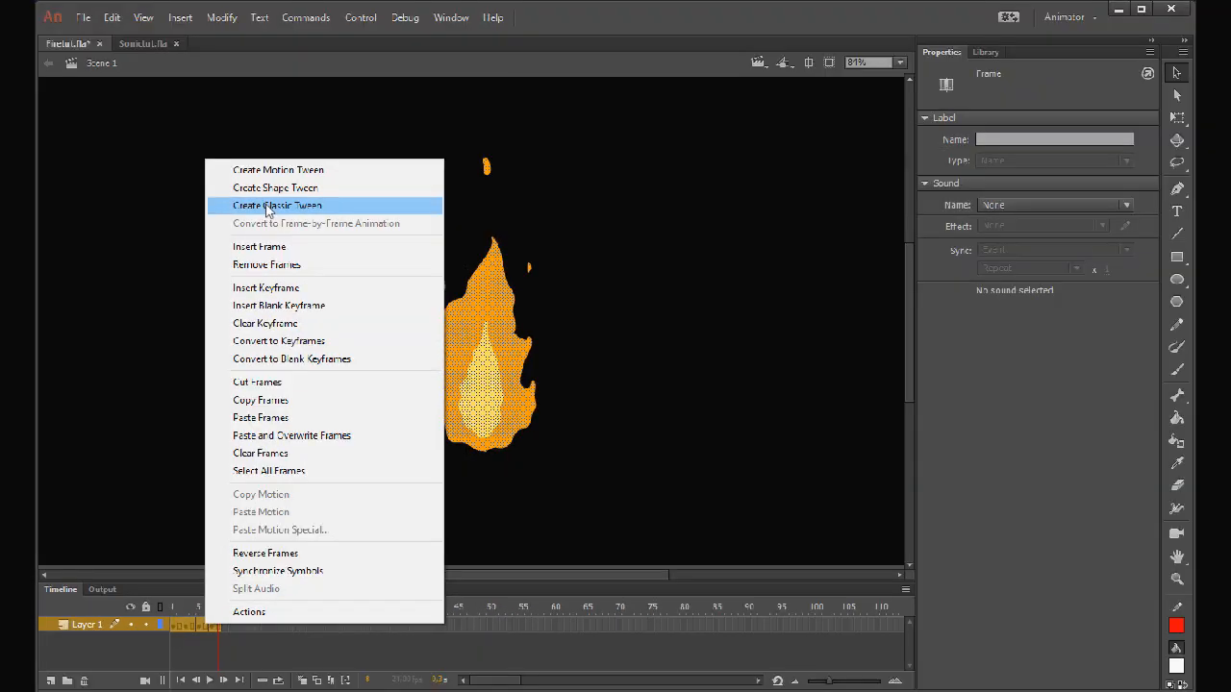
left_click(267, 173)
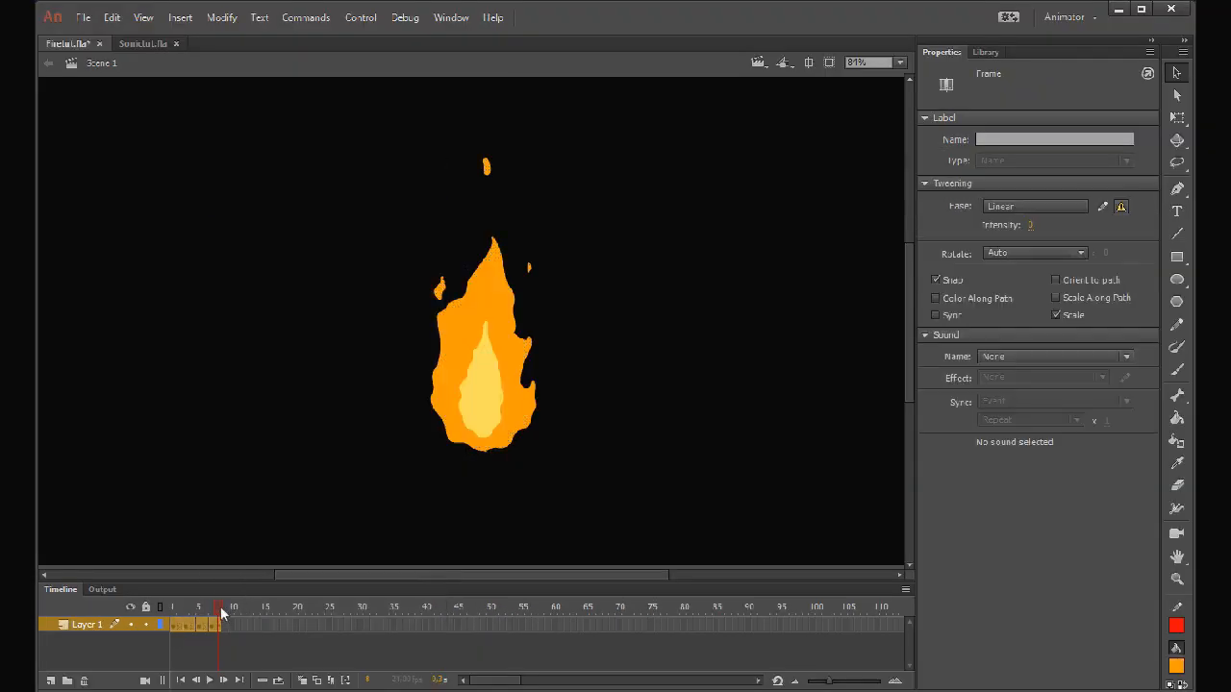
mouse_move(220, 609)
left_mouse_down()
mouse_move(202, 614)
mouse_move(239, 620)
left_mouse_up()
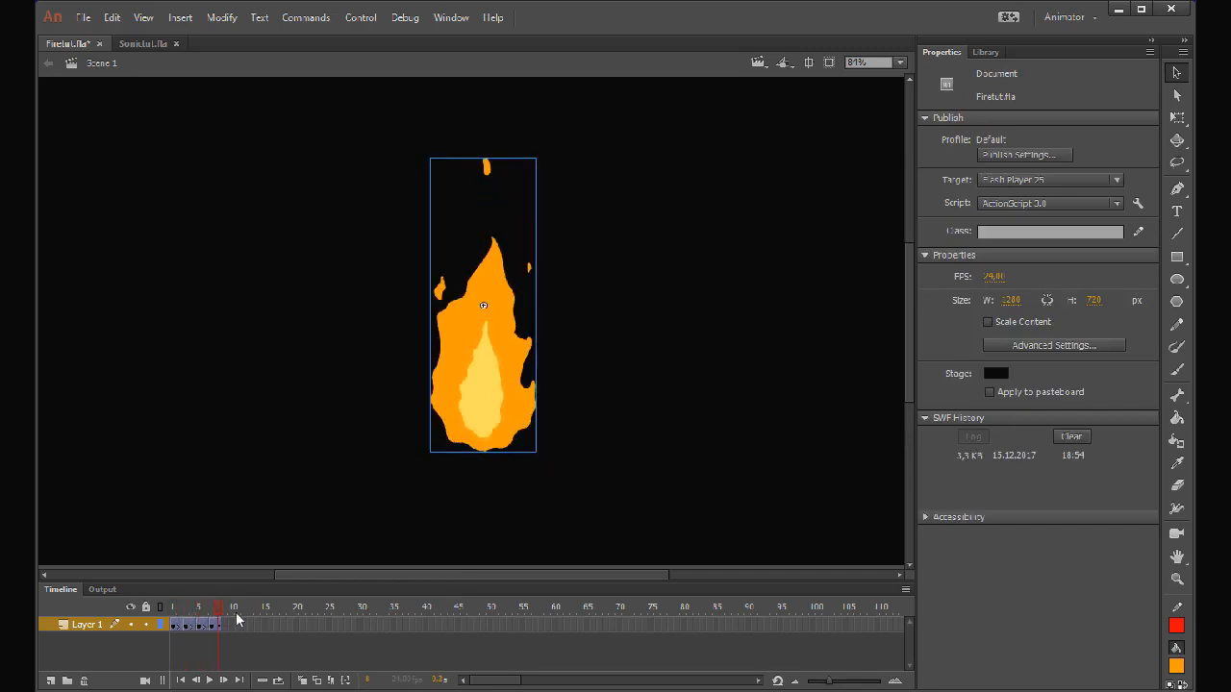
key("Return")
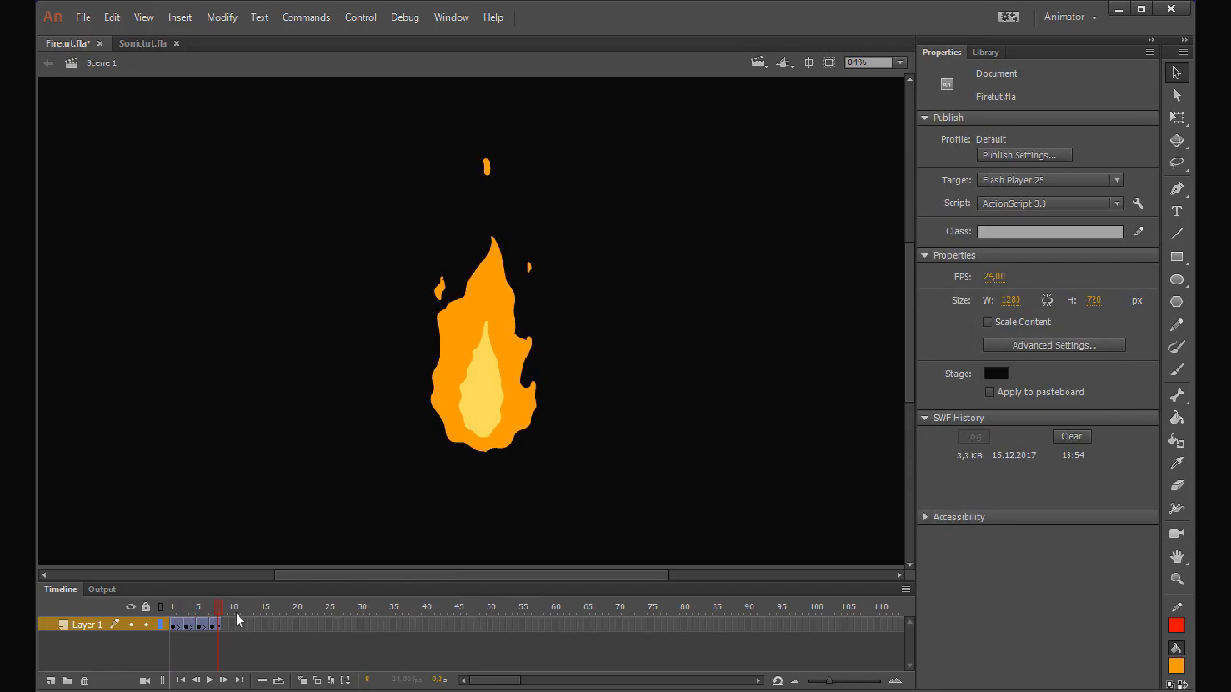
left_click(238, 620)
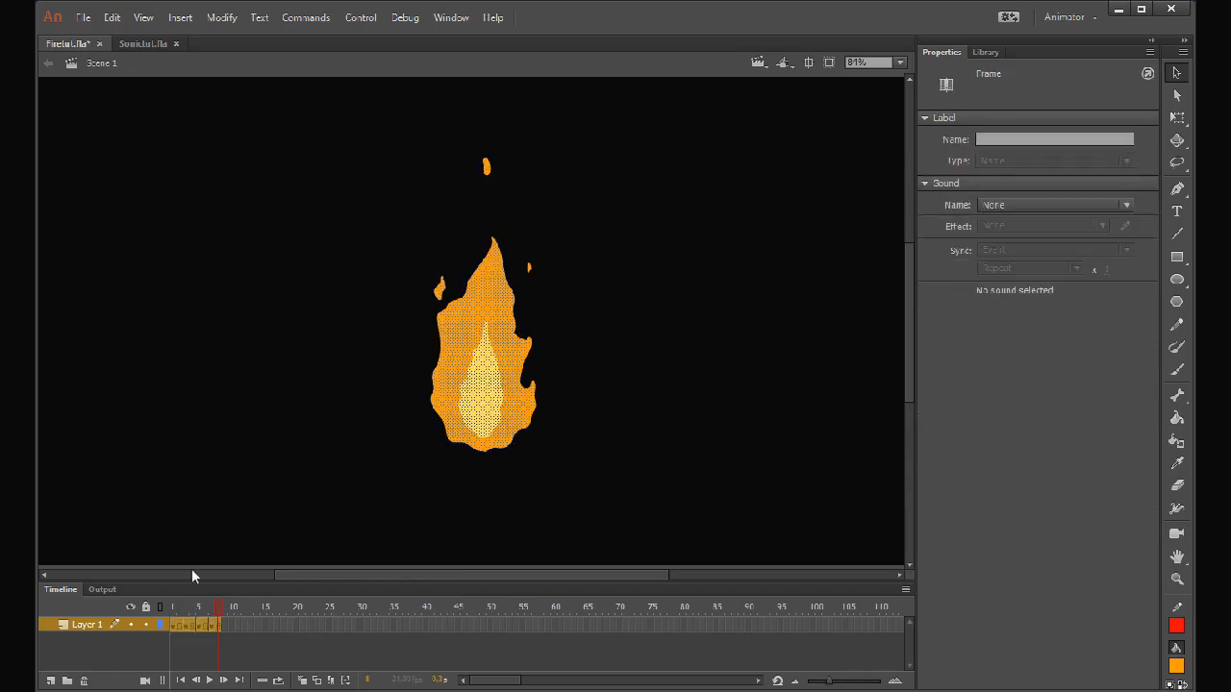
Copy the eight selected flame frames of Layer 1 again and deselect them.
right_click(184, 625)
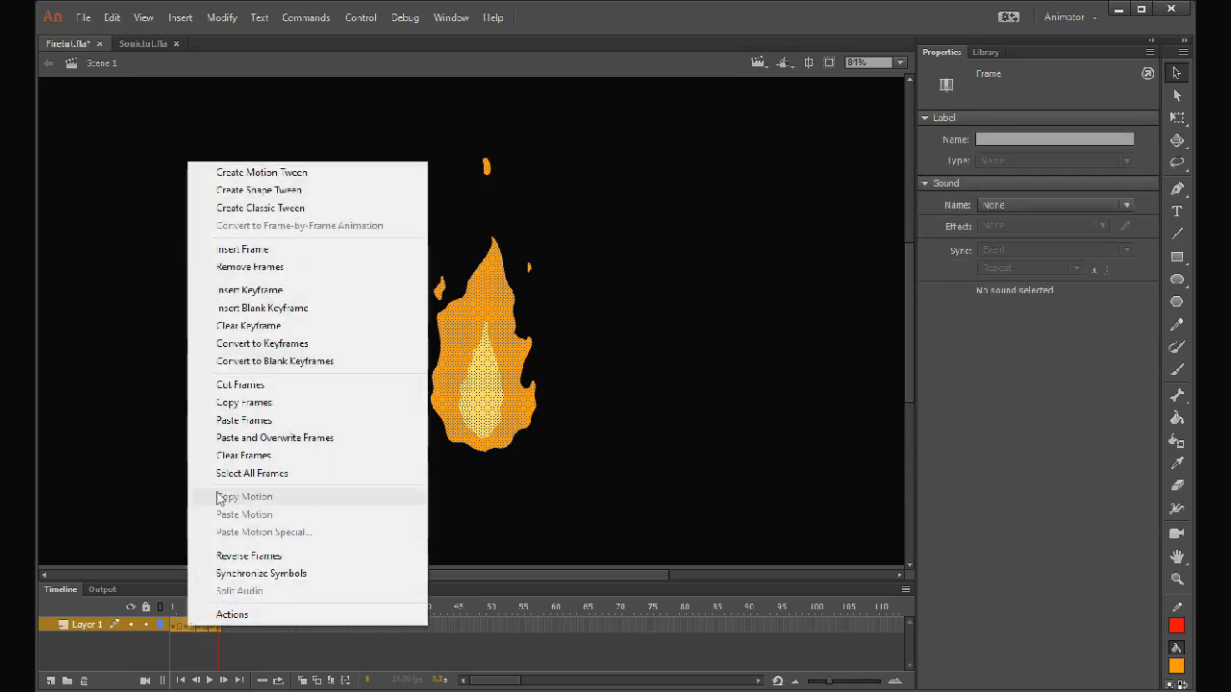
left_click(212, 402)
left_click(230, 615)
Create a new movie clip symbol named Flame in the library root.
left_click(221, 18)
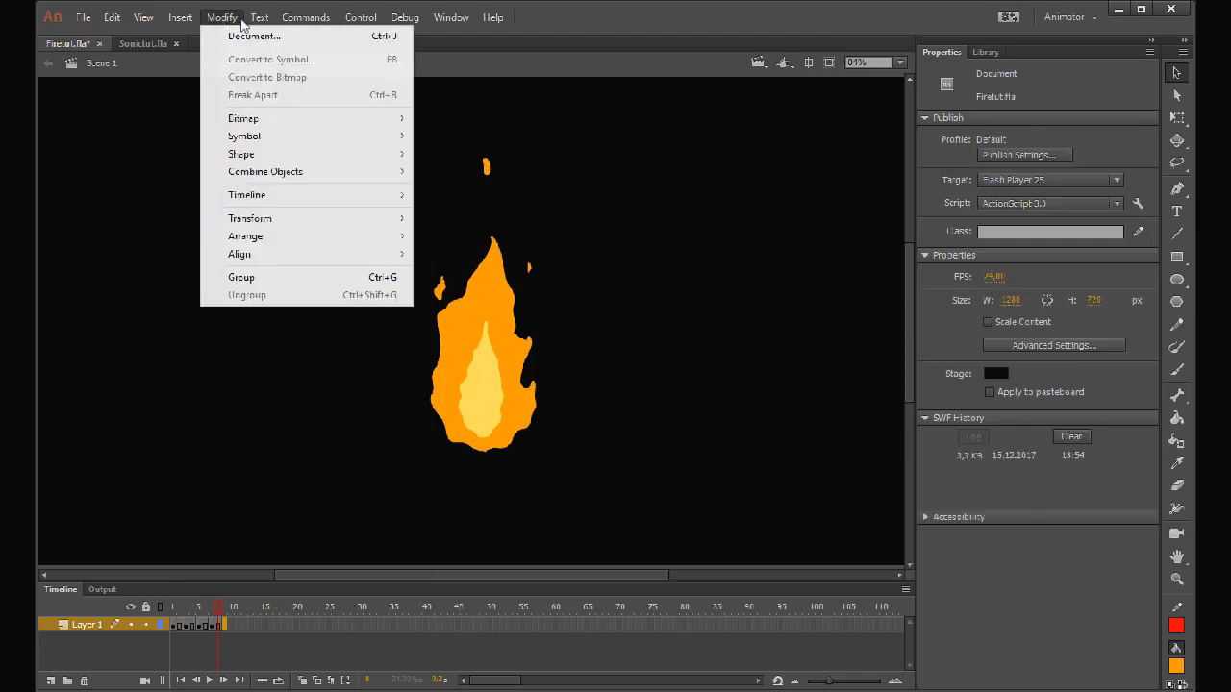
mouse_move(179, 17)
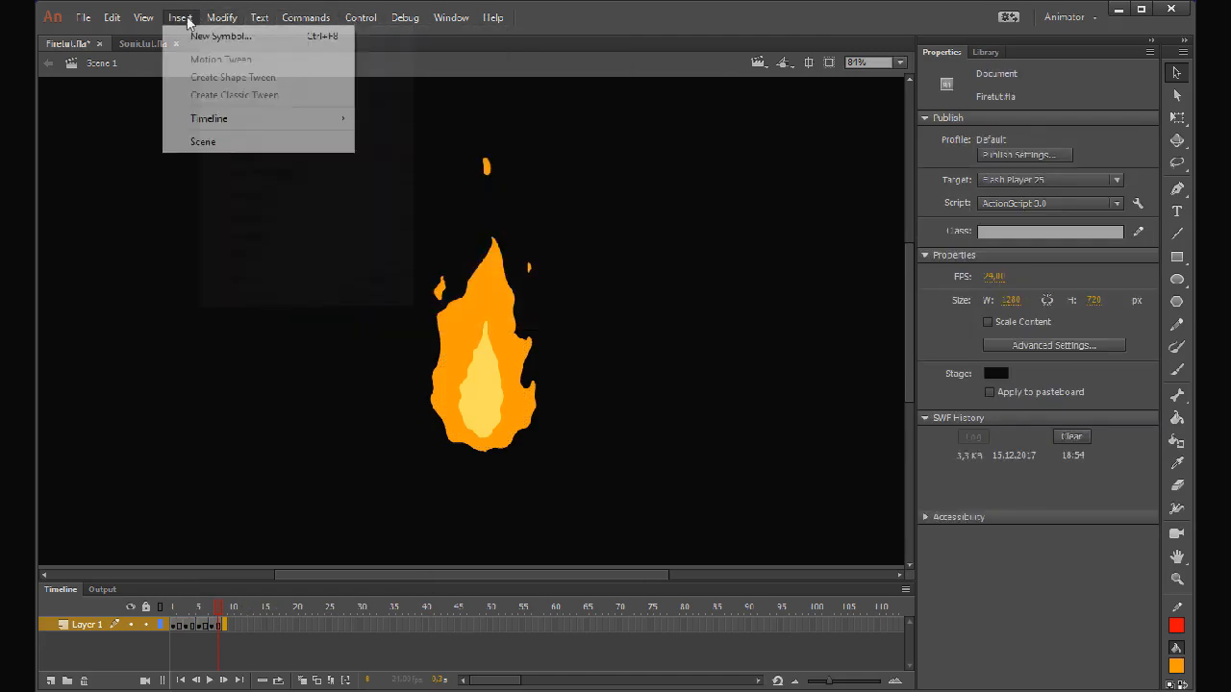
left_click(194, 37)
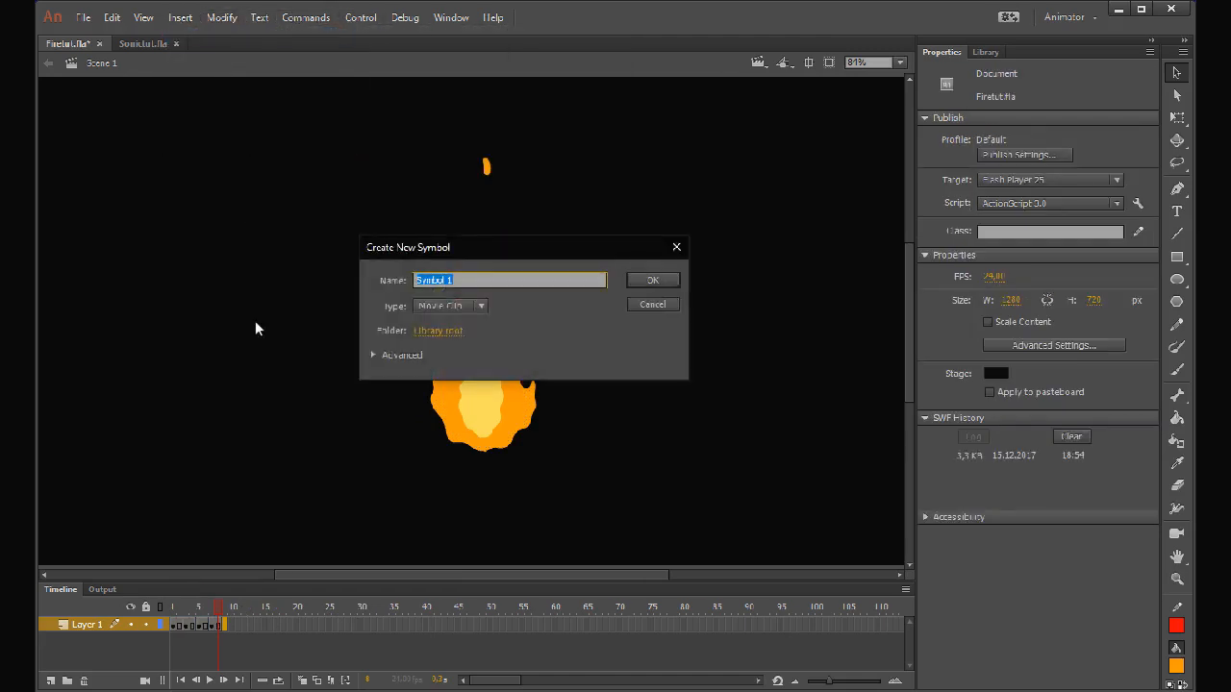
type("Flame")
key("Return")
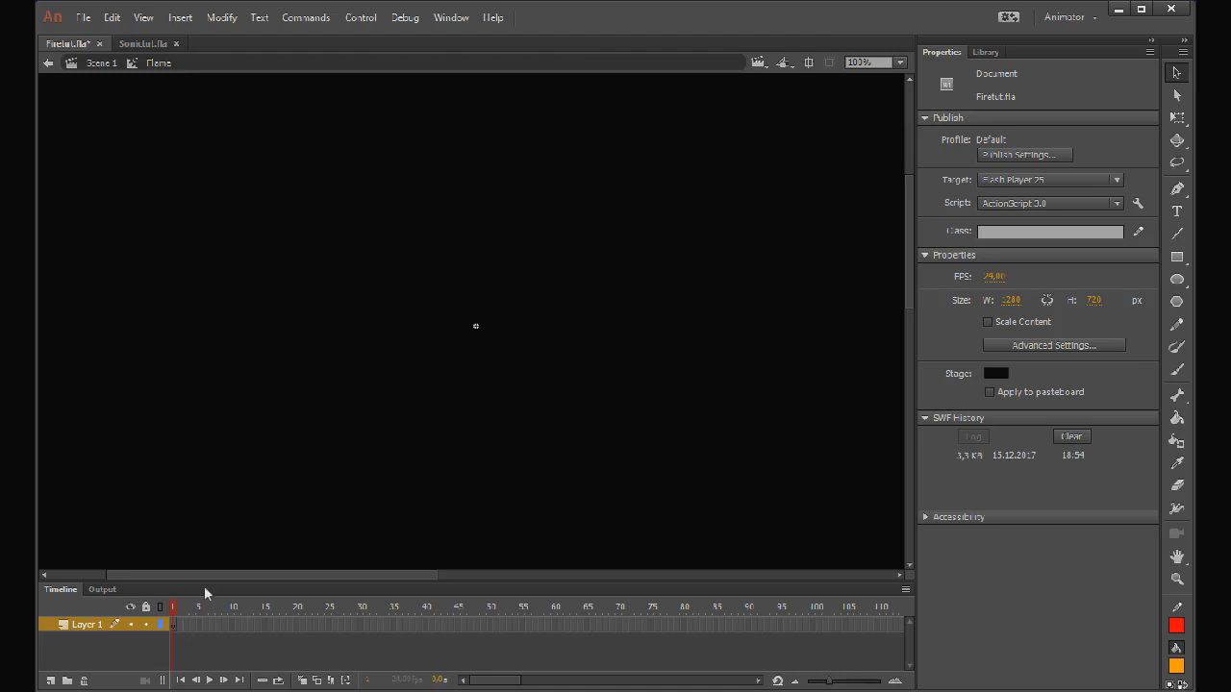
Paste the copied frames at frame 1 of the Flame symbol and scrub to frame 8.
right_click(173, 625)
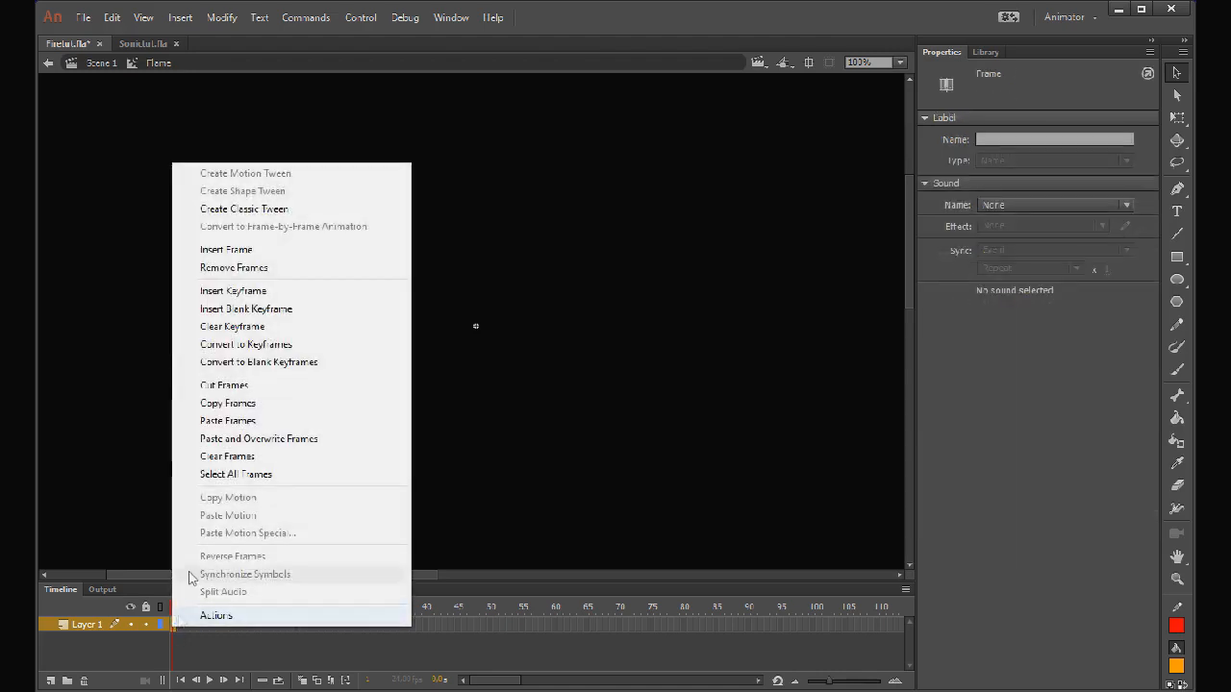
left_click(207, 421)
left_click(219, 612)
mouse_move(219, 611)
left_mouse_down()
mouse_move(170, 612)
mouse_move(220, 612)
left_mouse_up()
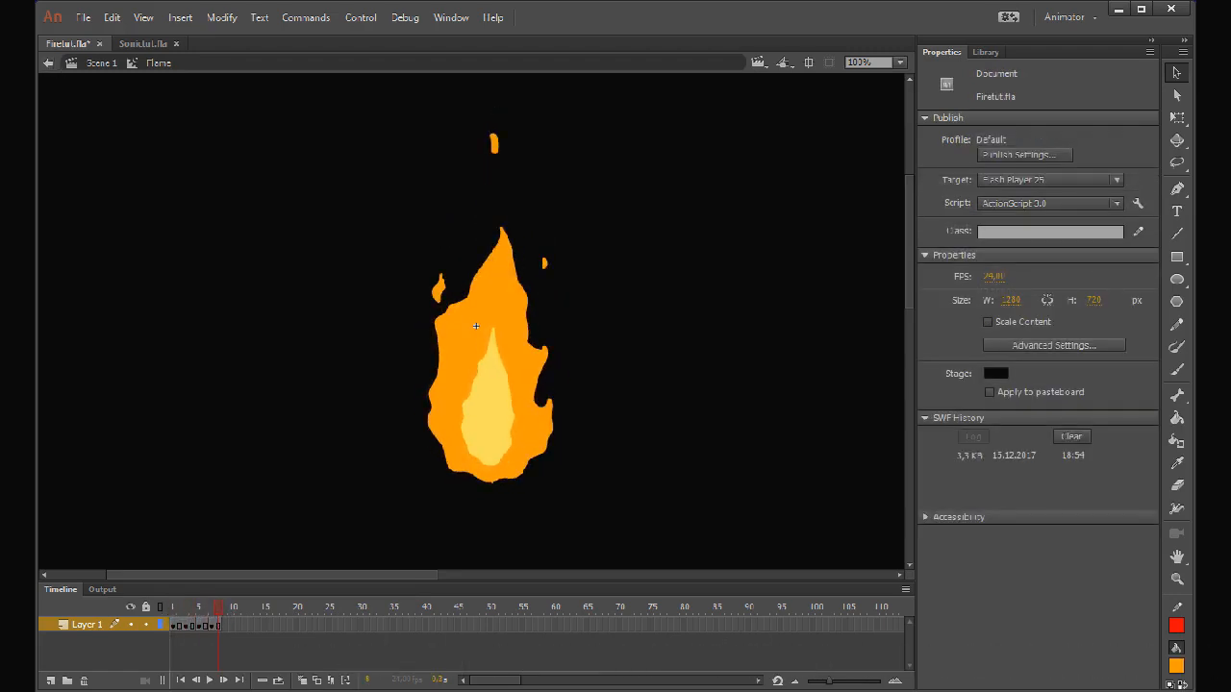
Return to Scene 1 and clear the flame drawings from frames 1 to 8 of Layer 1.
left_click(49, 62)
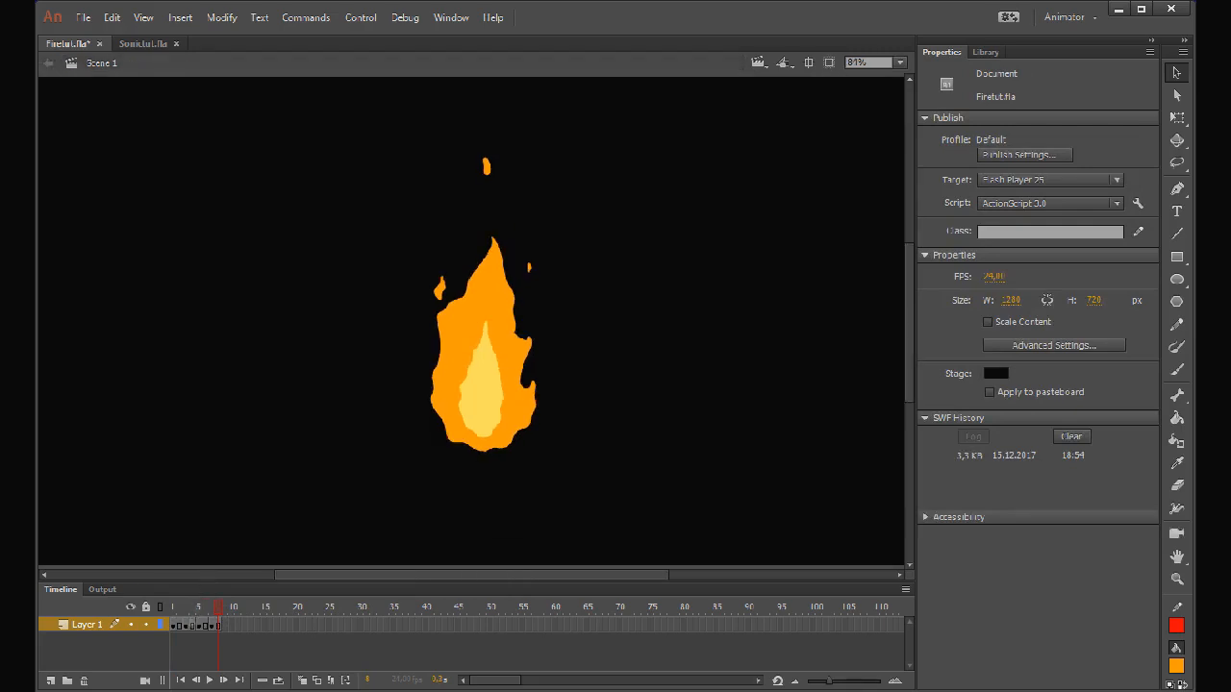
left_click_drag(220, 625, 172, 625)
right_click(195, 625)
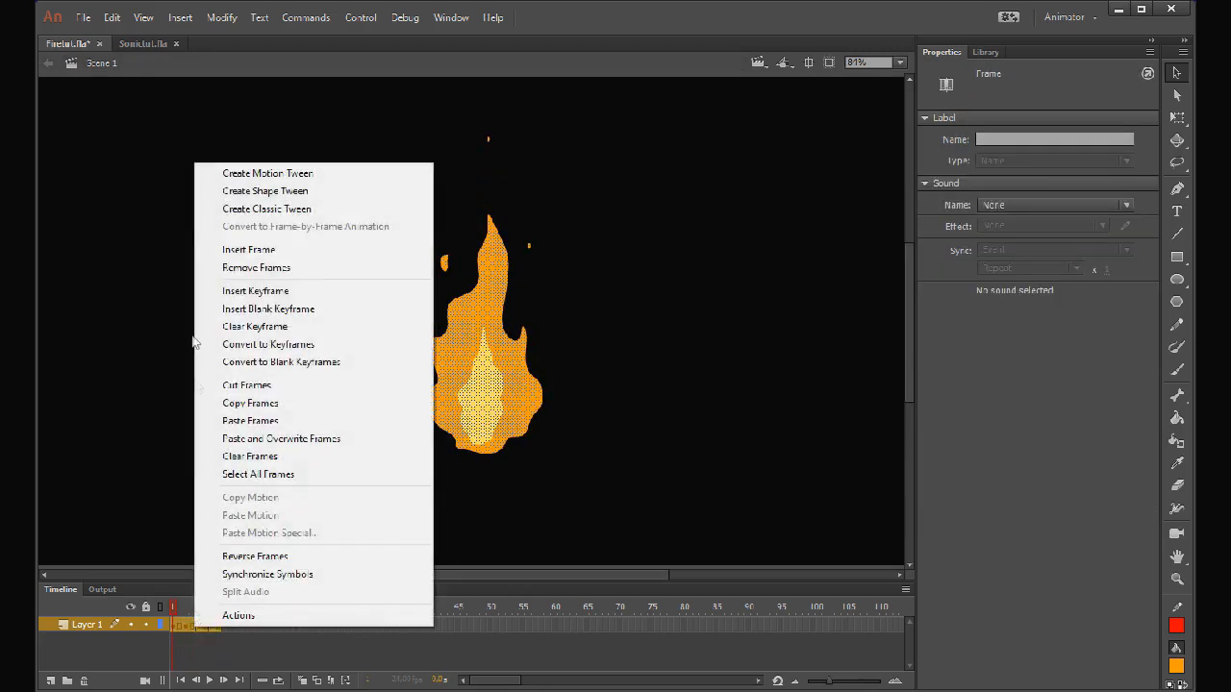
left_click(217, 273)
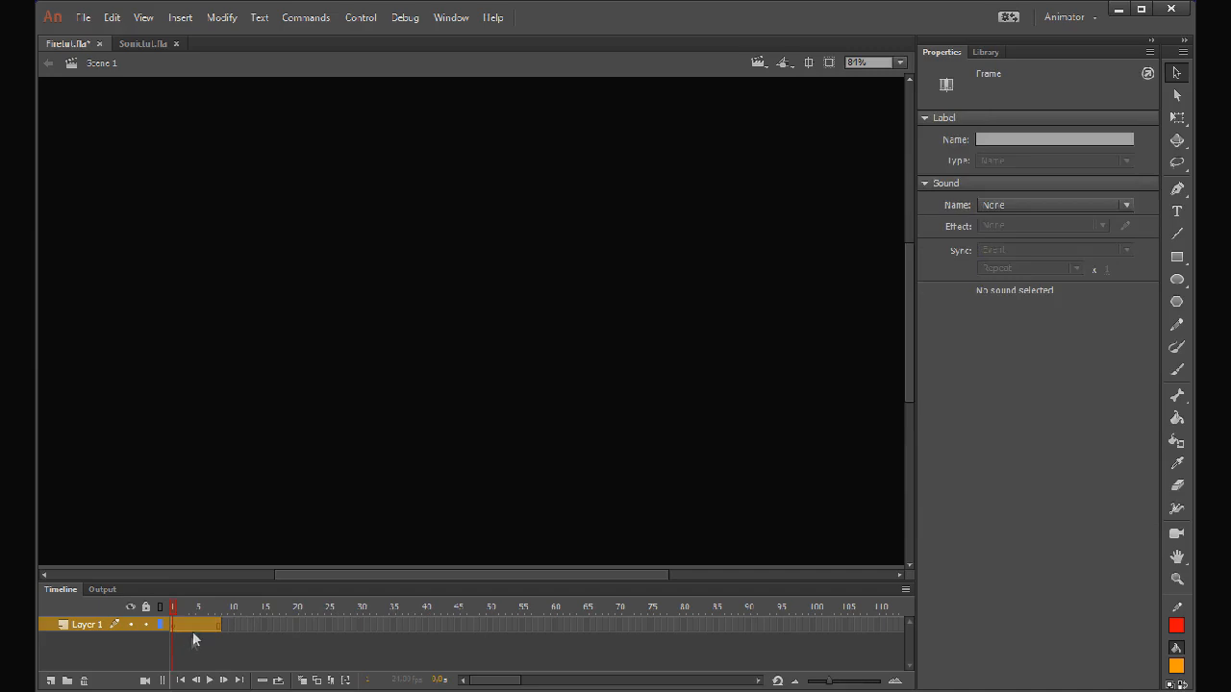
Extend the blank frames of Layer 1 in Scene 1 to frame 16.
left_click(218, 627)
left_click(225, 627)
left_click(219, 627)
left_click(173, 625)
left_click(269, 625)
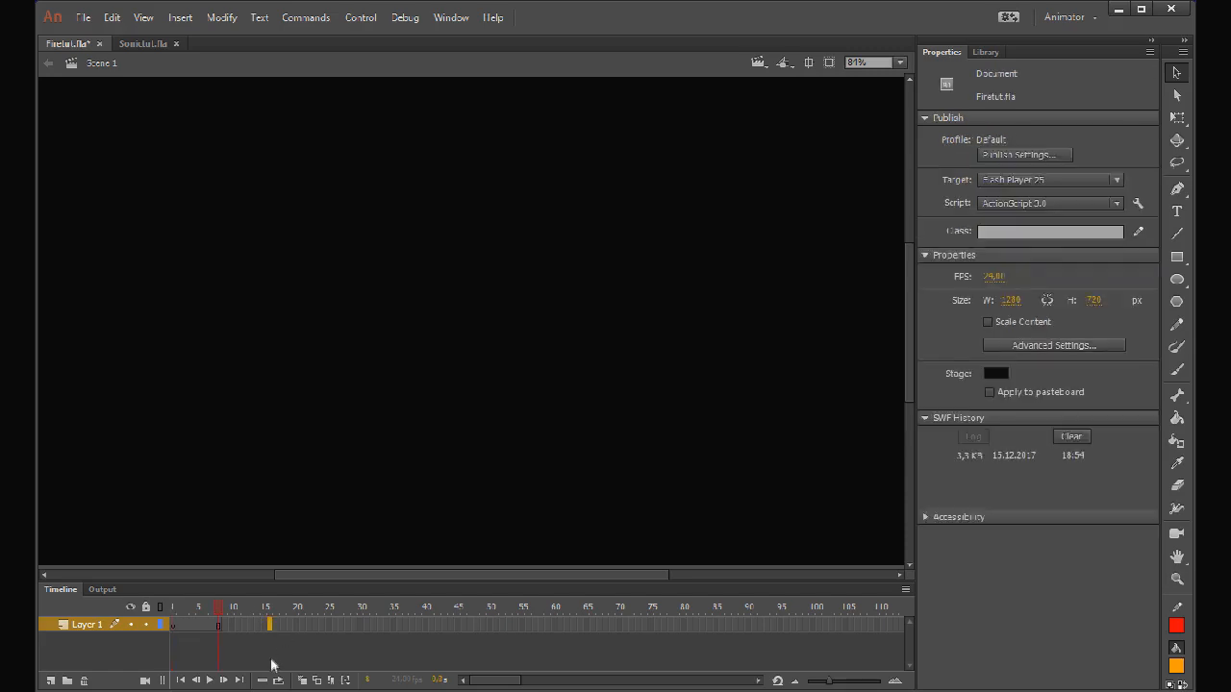
left_click(272, 625)
Place the Flame symbol from the library near the centre of the stage and test the movie.
left_click(985, 52)
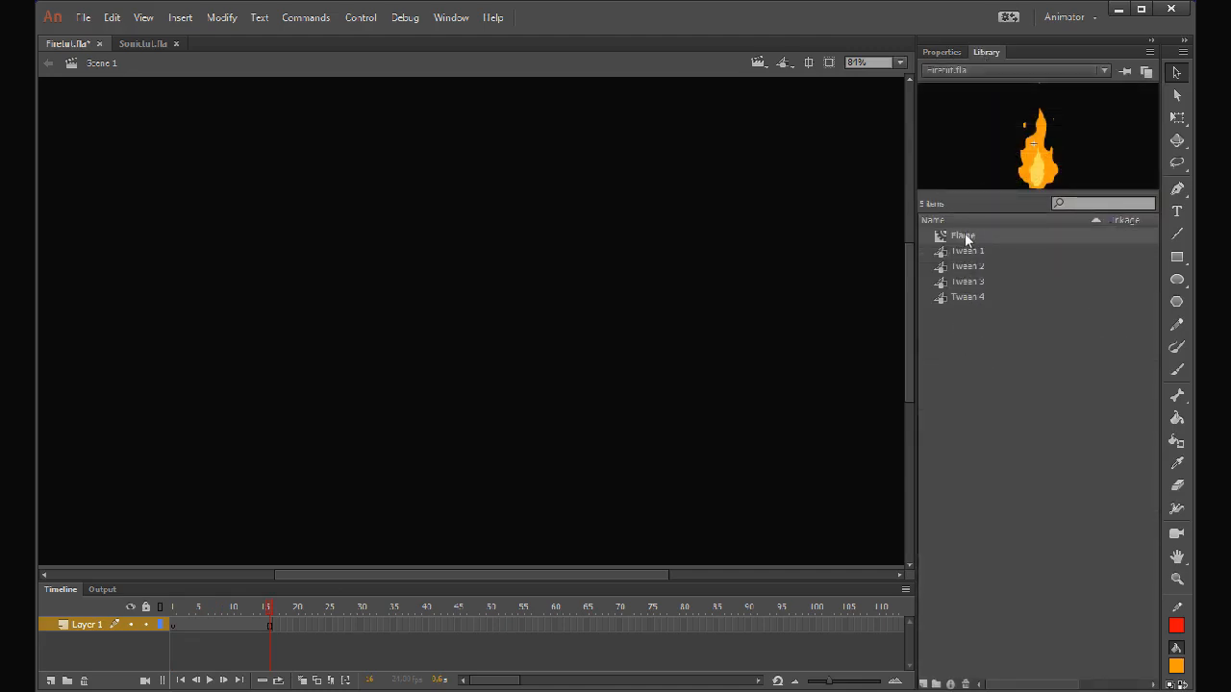
left_click_drag(964, 235, 495, 333)
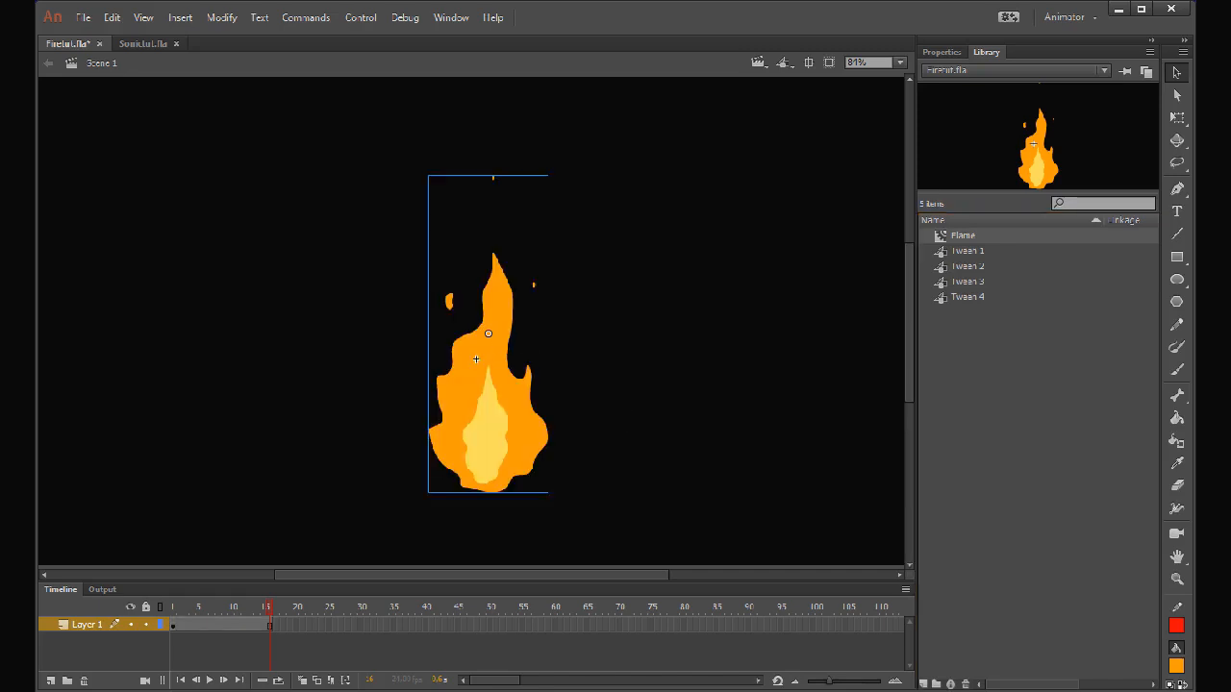
key("ctrl+Return")
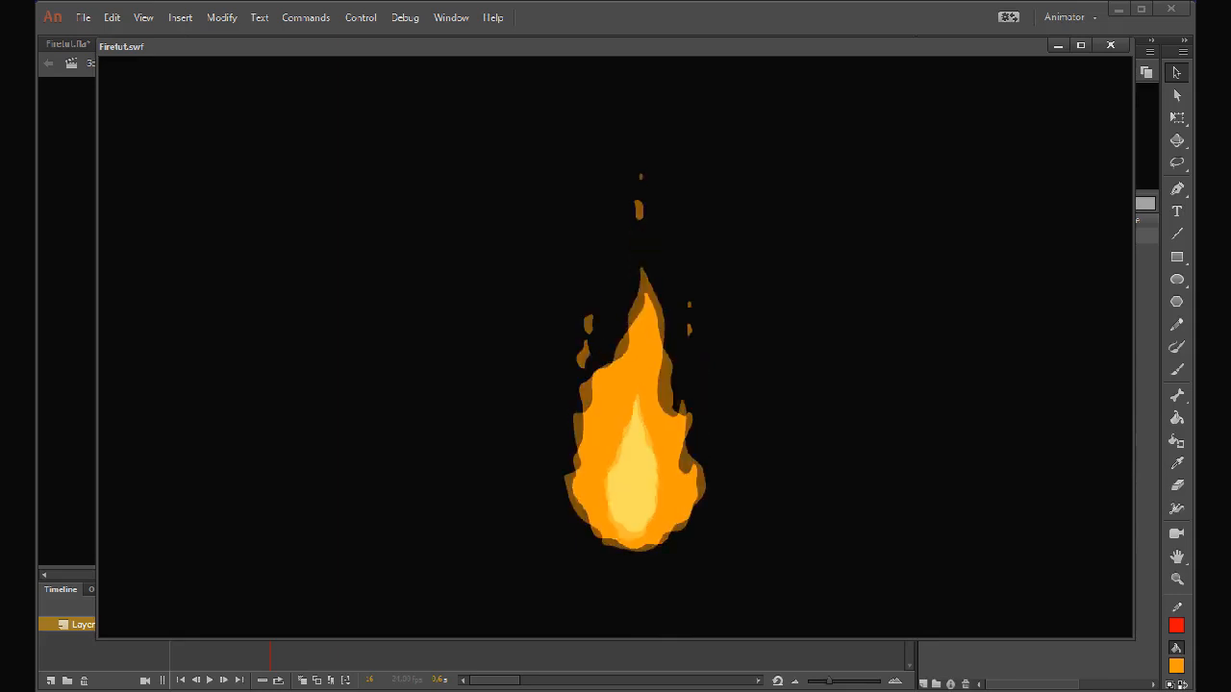
left_click(1107, 45)
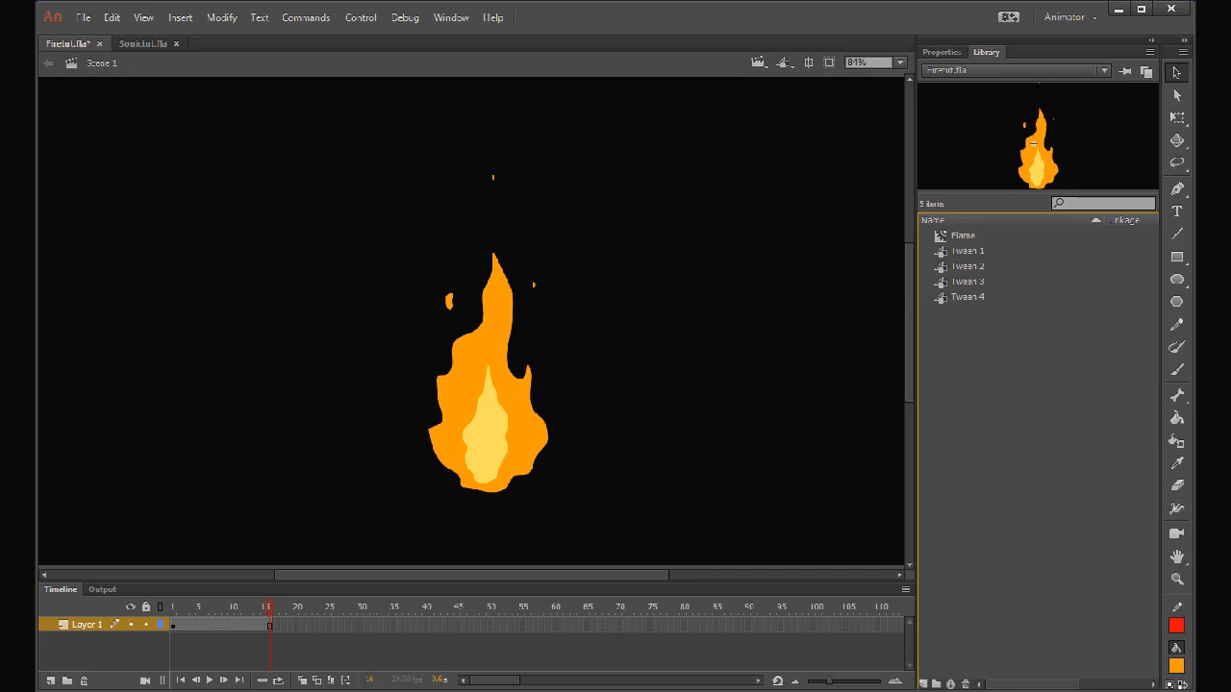
Add a Glow filter to the Flame instance and set its quality to High.
left_click(940, 52)
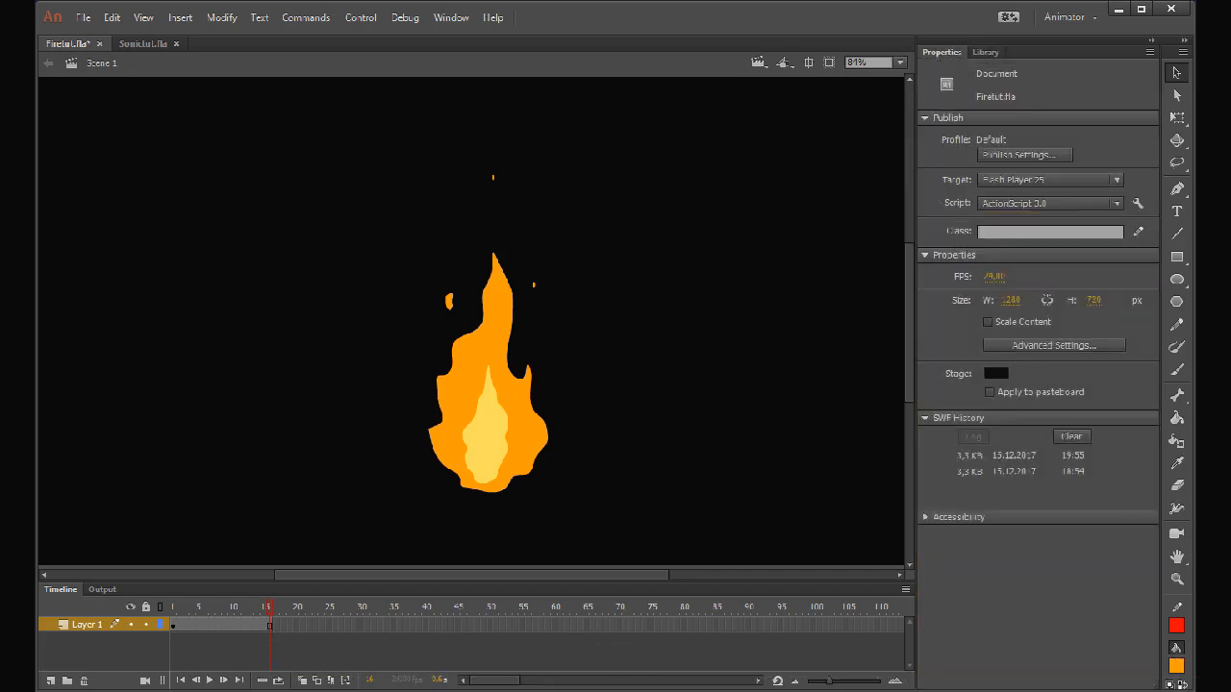
left_click(476, 358)
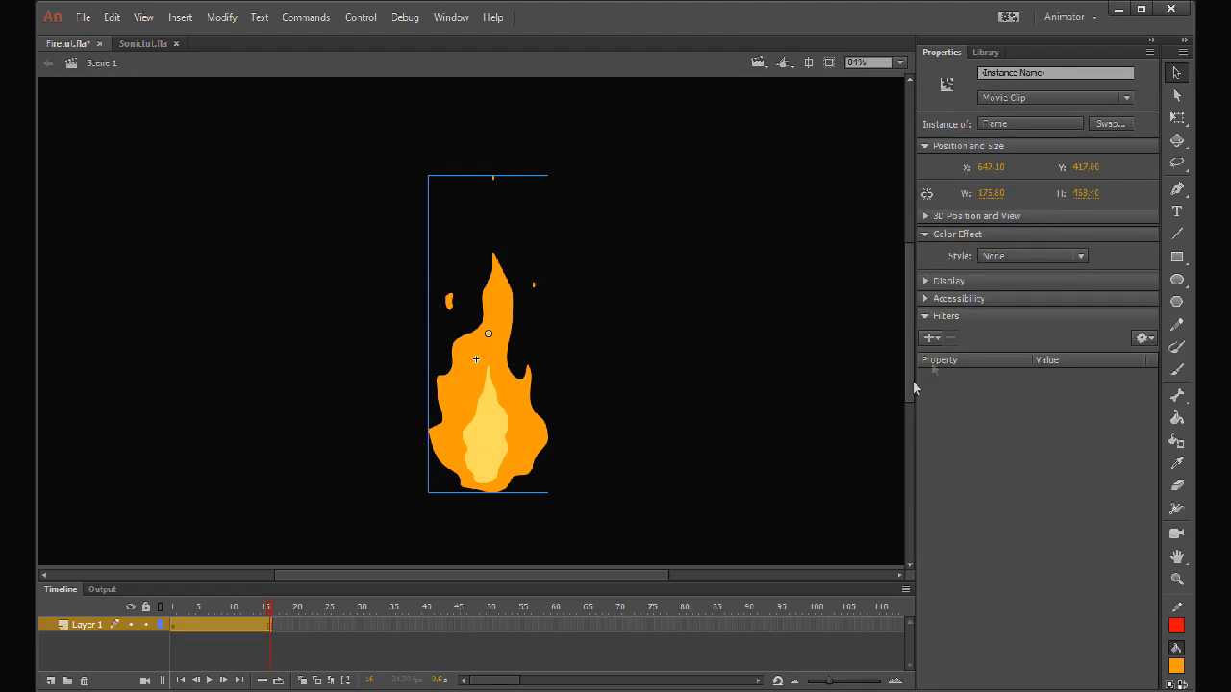
left_click(932, 337)
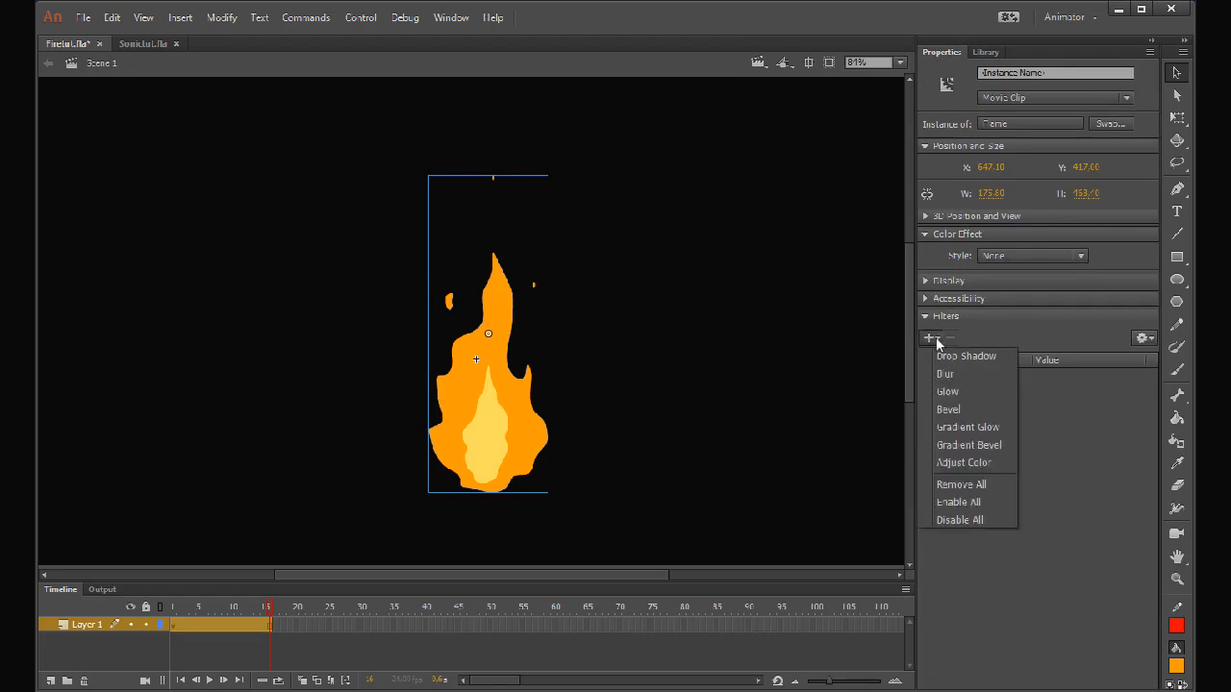
left_click(950, 391)
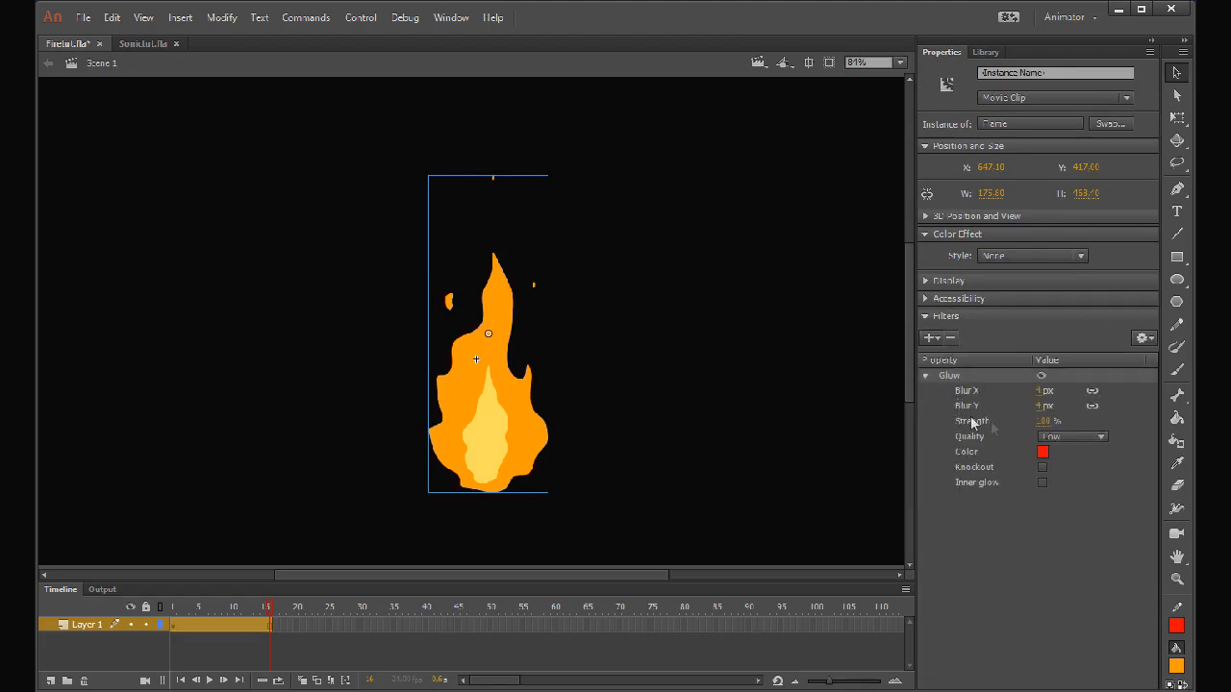
left_click(1050, 438)
left_click(1050, 489)
Set the Glow filter's colour to orange, then adjust it to a darker orange, keeping the quality at High.
left_click(1042, 452)
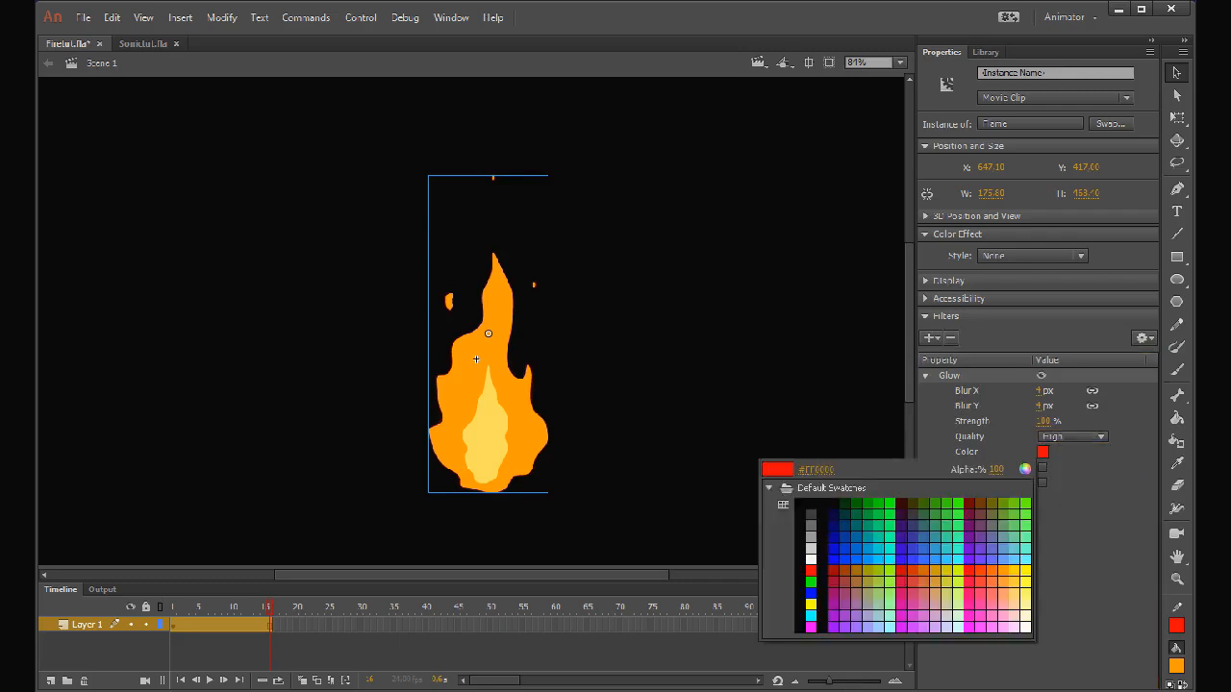
left_click(1003, 570)
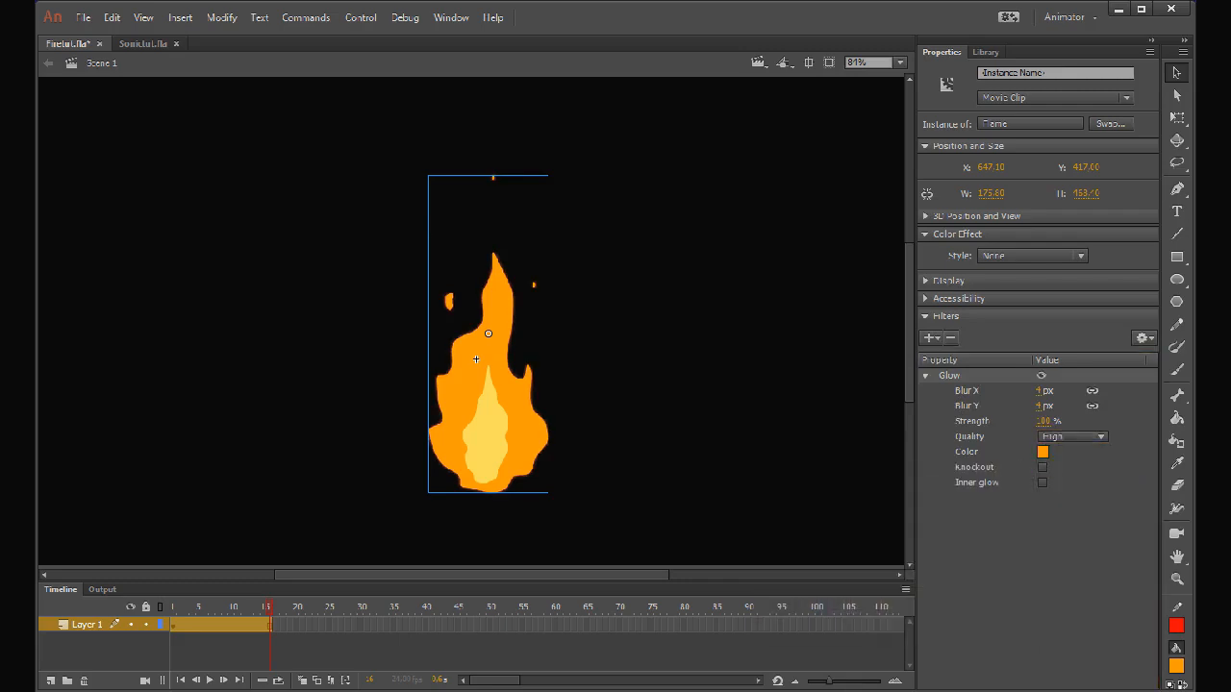
left_click(1050, 439)
left_click(1060, 438)
left_click(1042, 452)
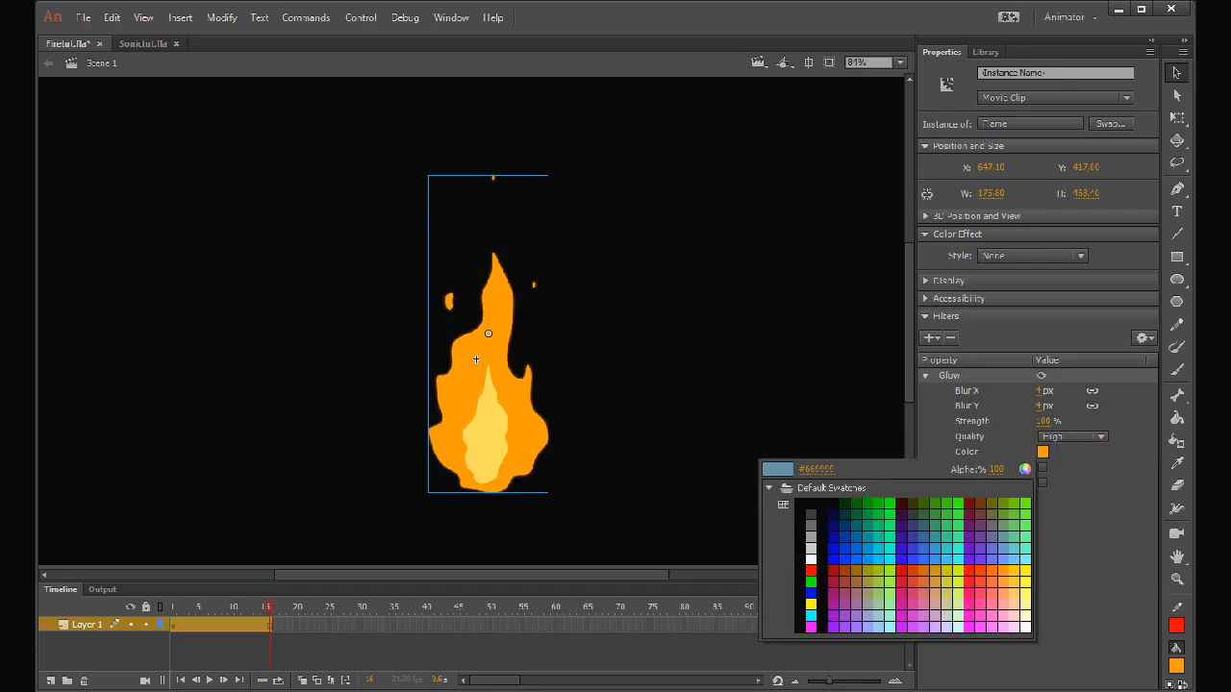
left_click(1006, 535)
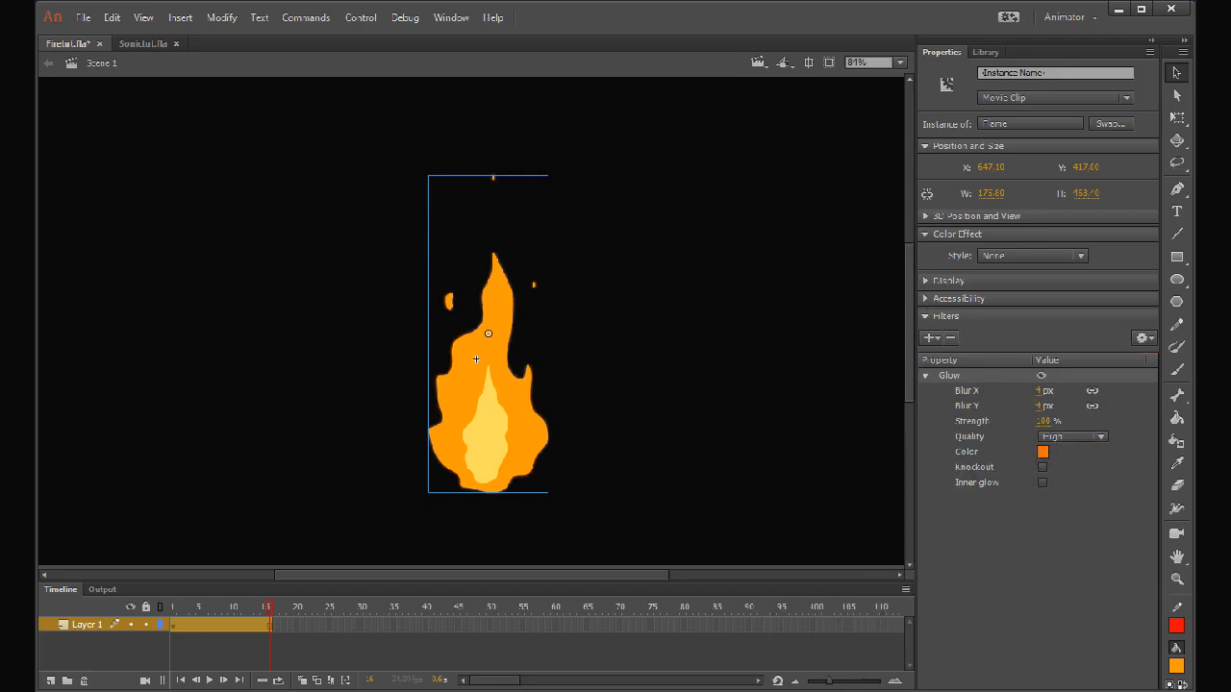
Set the Glow filter's strength to 150 %.
left_click(1043, 421)
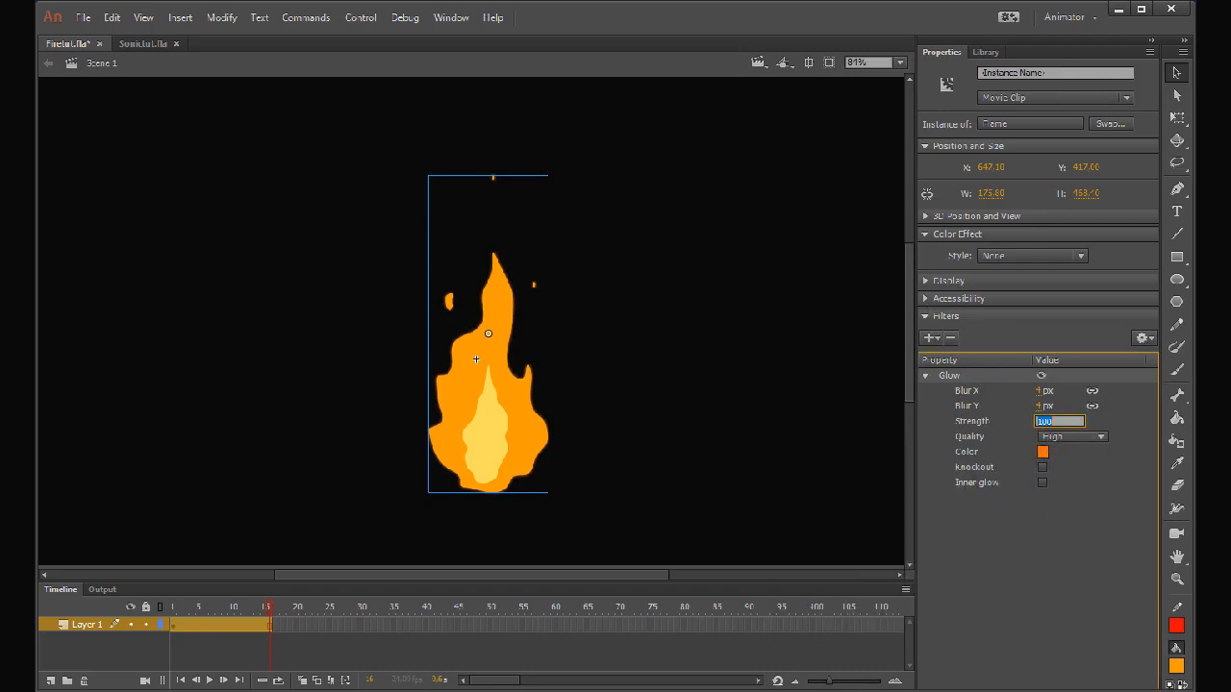
type("150")
key("Return")
Widen the Glow filter's blur on the Flame instance, trying 10 px and settling on 60 px in both X and Y.
left_click(1037, 390)
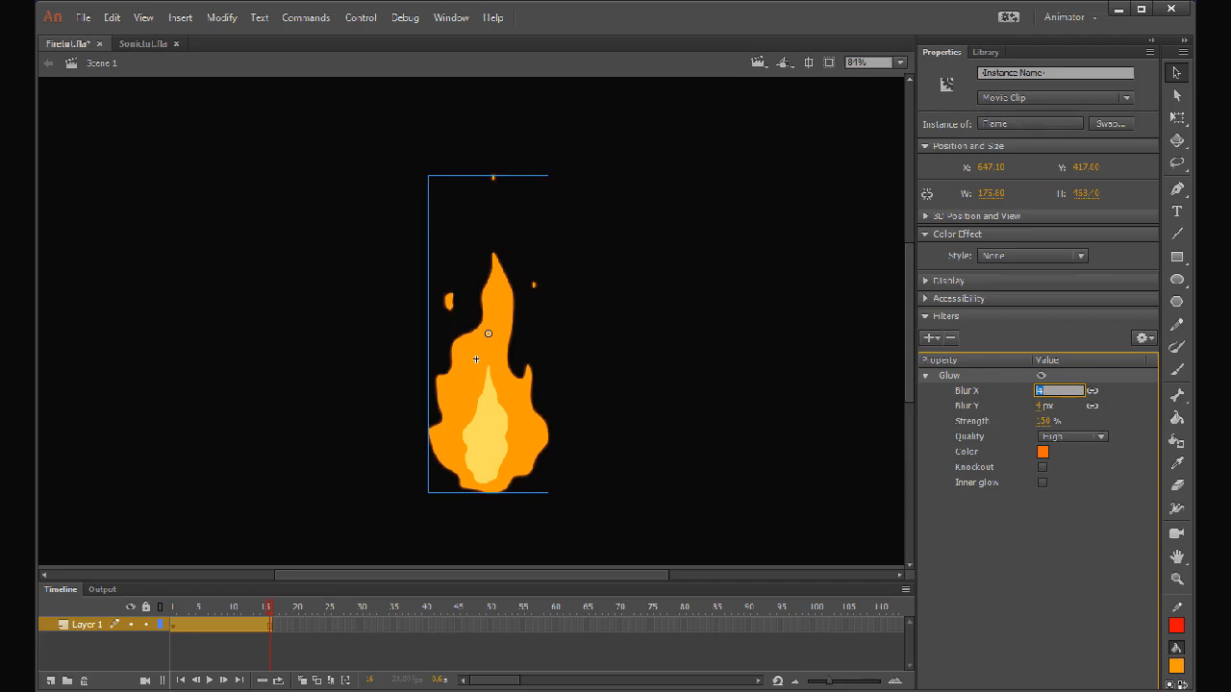
type("10")
key("Return")
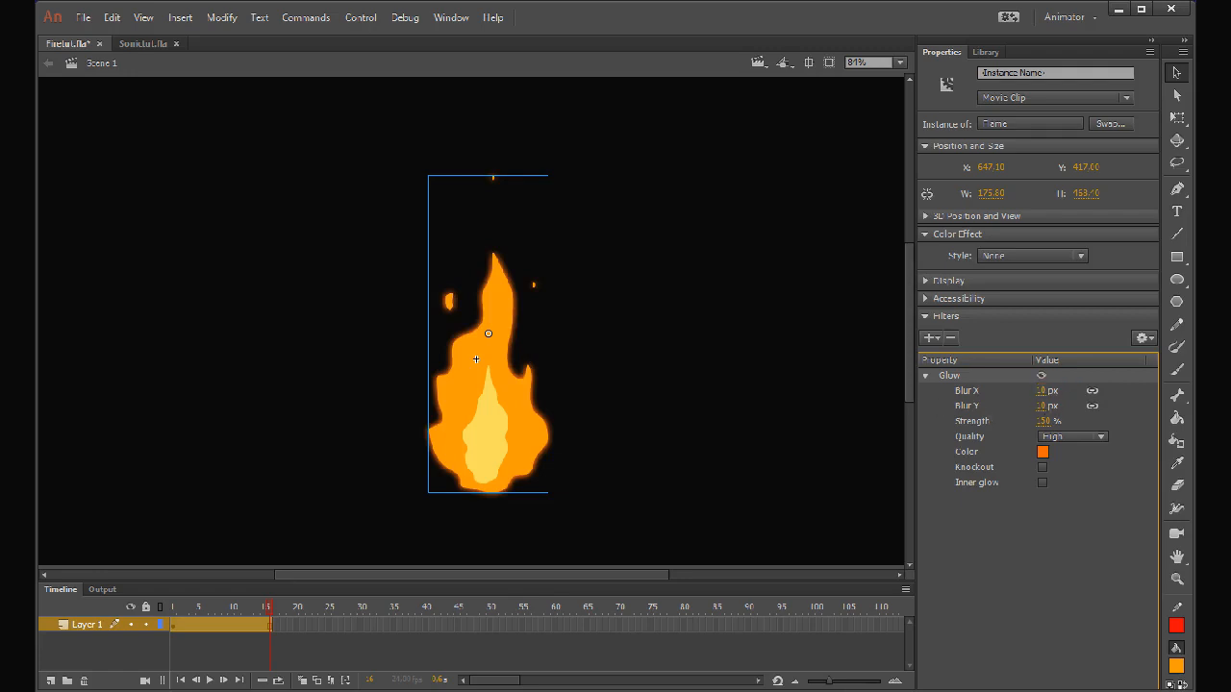
left_click_drag(1039, 390, 1061, 404)
left_click(1041, 390)
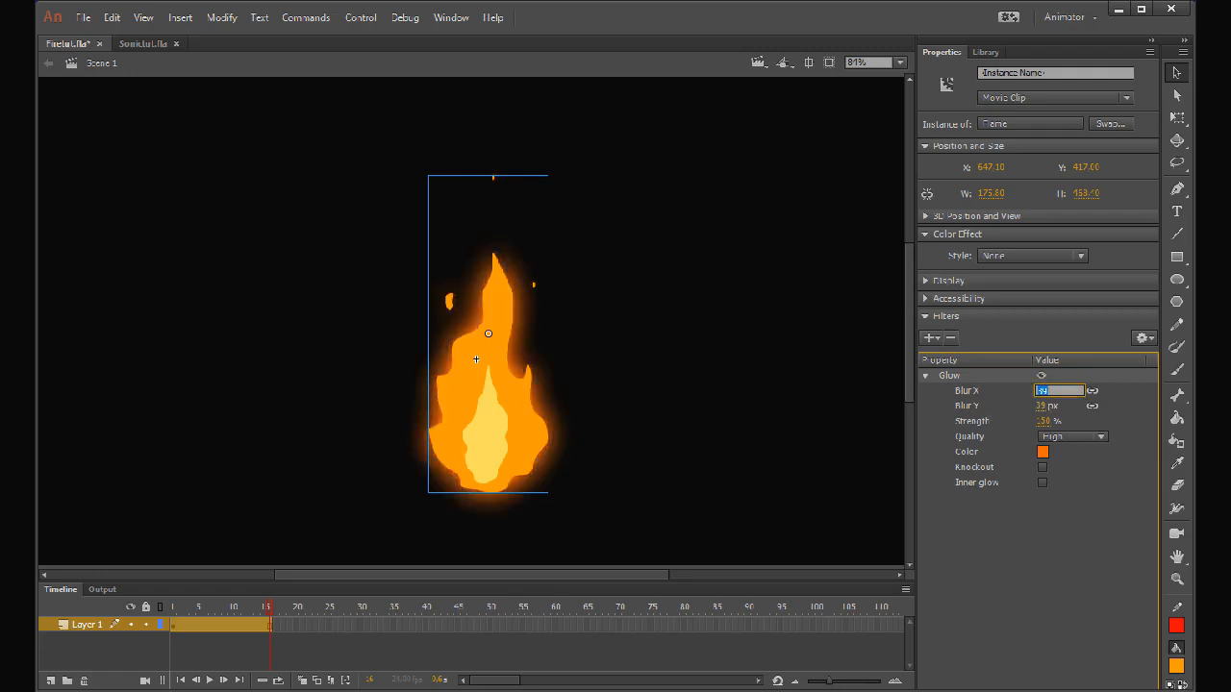
type("60")
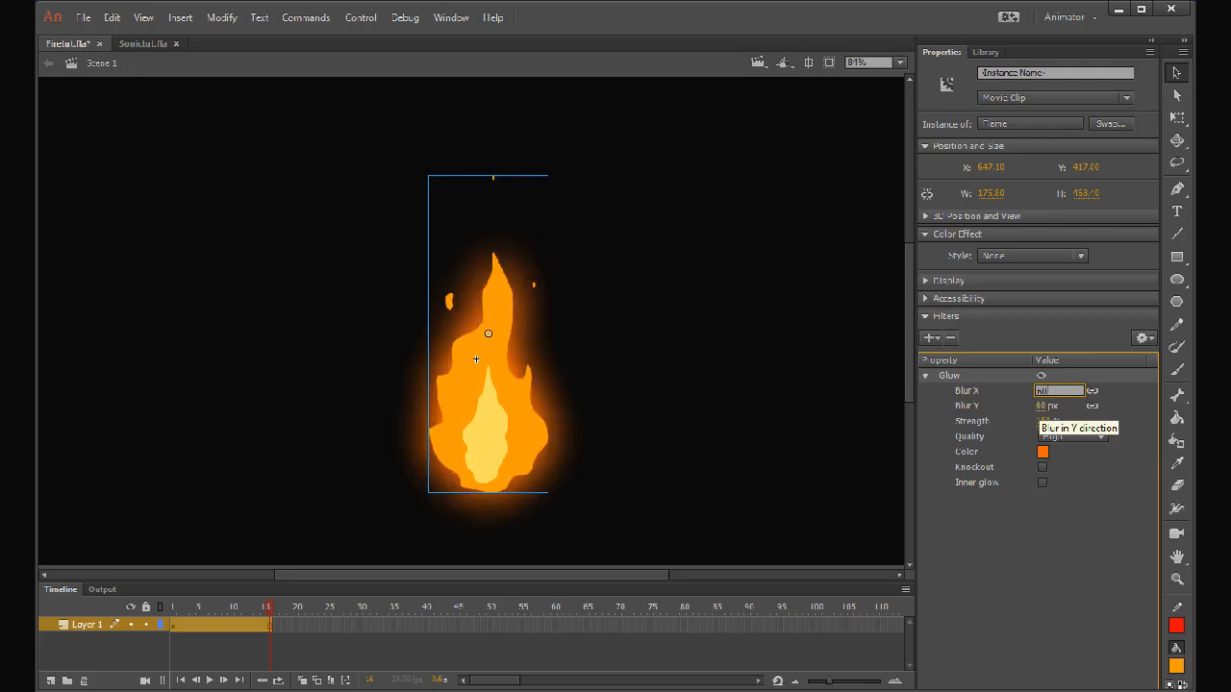
key("ctrl+shift+a")
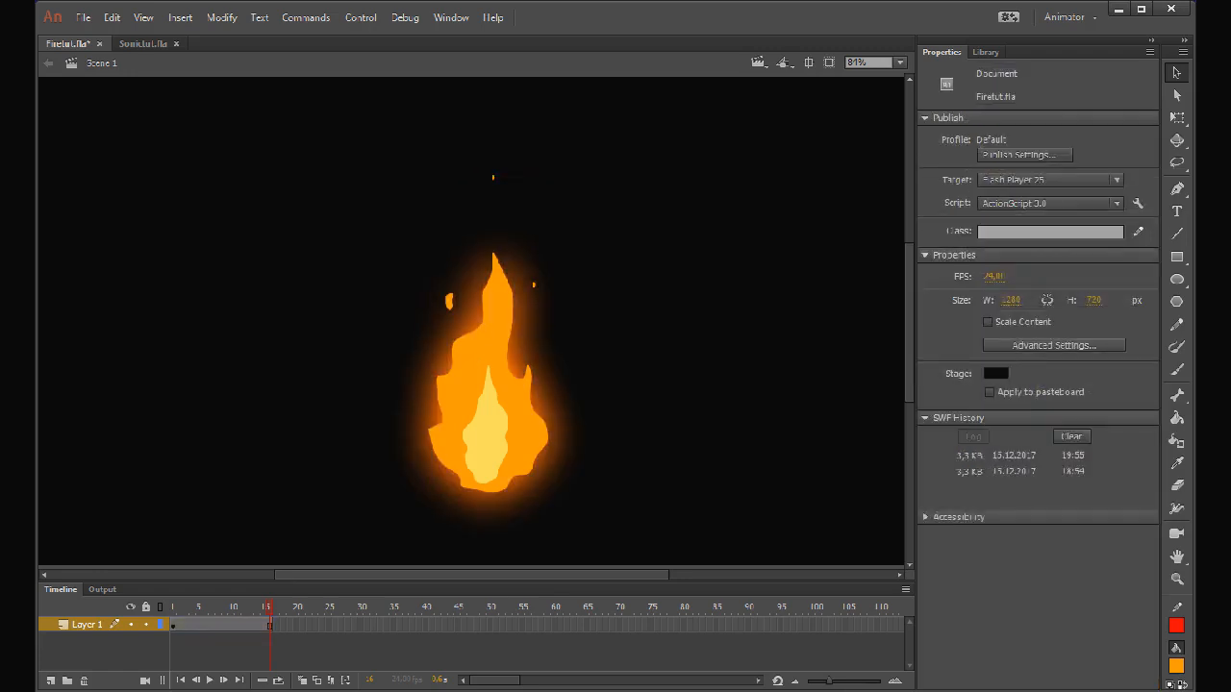
Add a Blur filter to the Flame instance with High quality and a 6 px blur in X and Y.
left_click(476, 359)
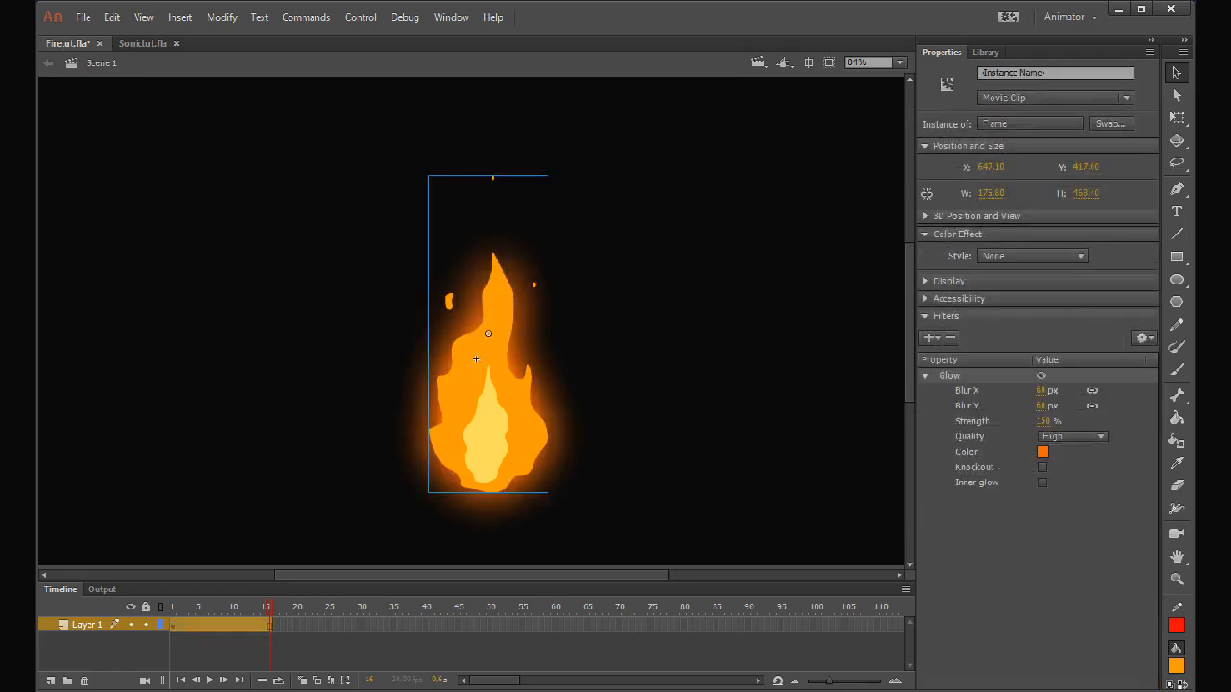
left_click(935, 338)
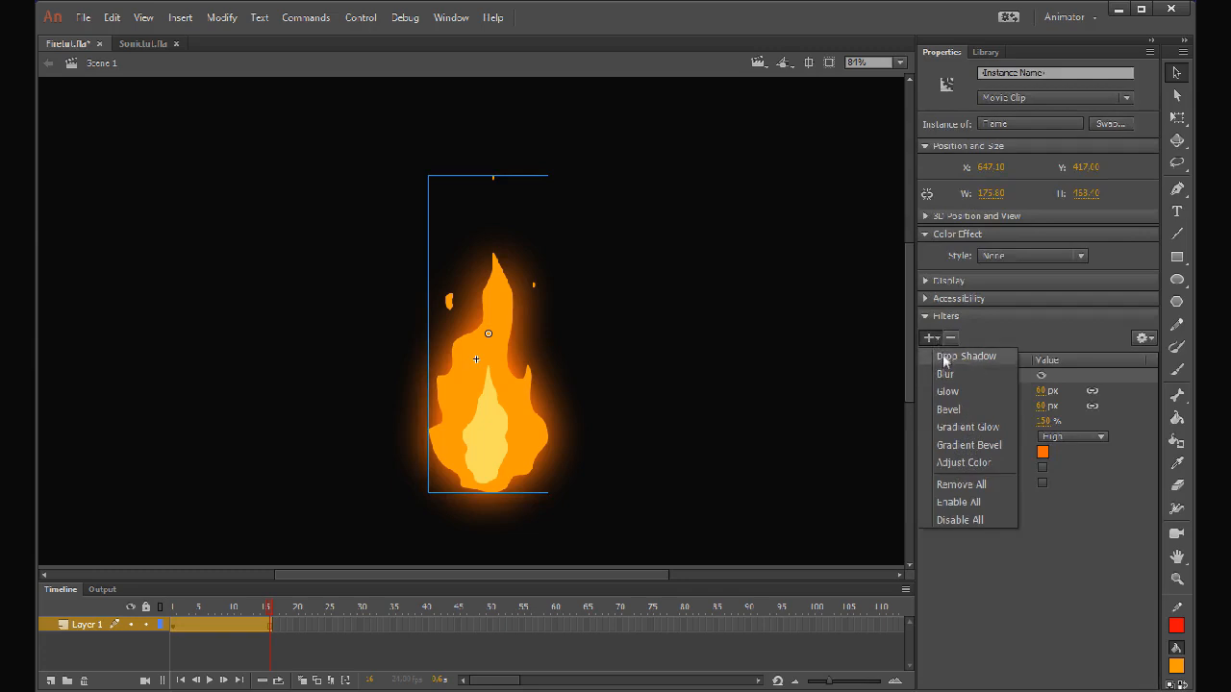
left_click(948, 375)
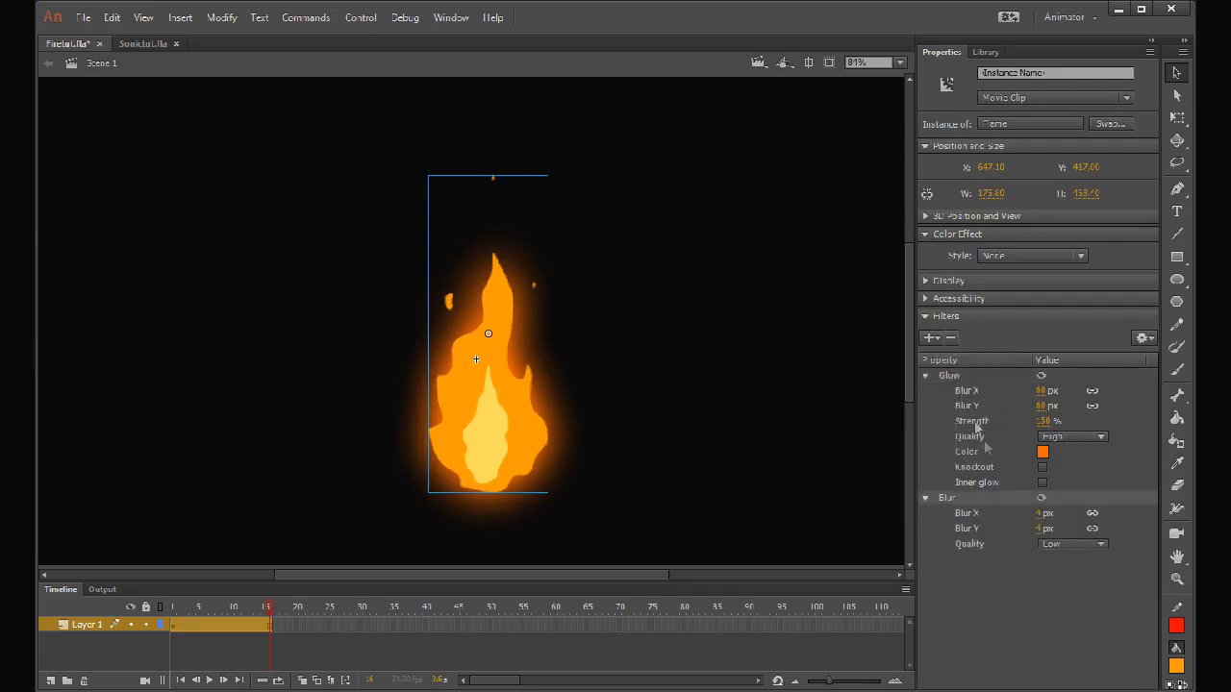
left_click(1040, 543)
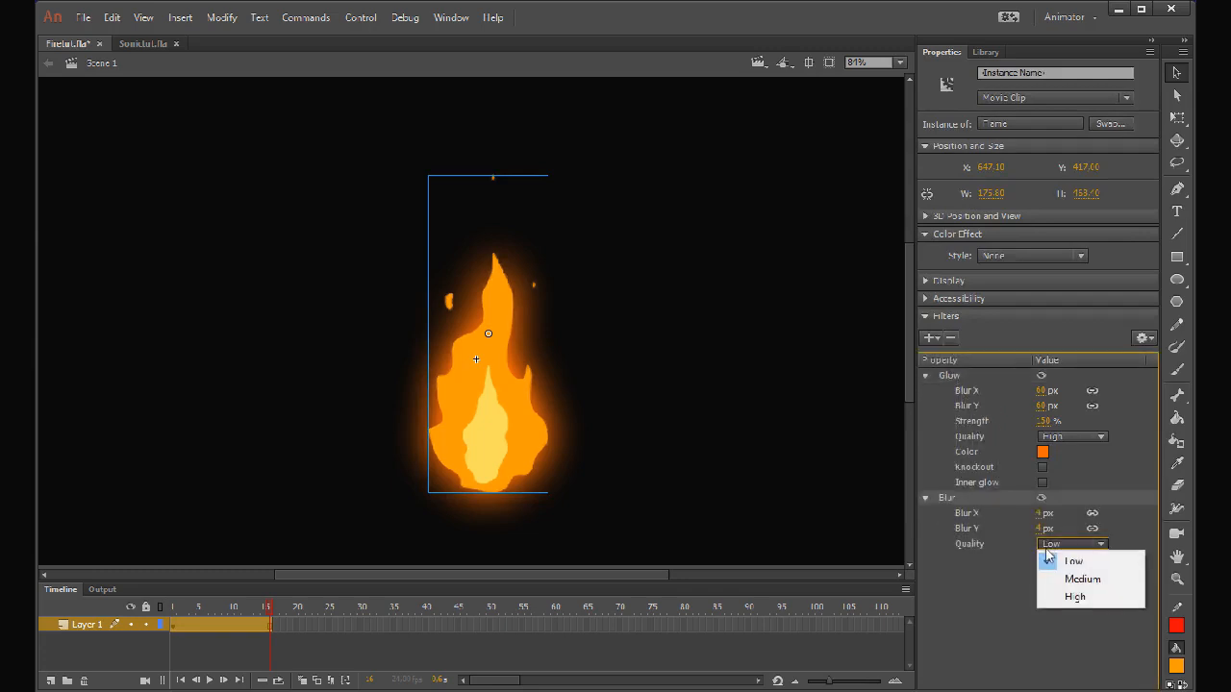
left_click(1067, 596)
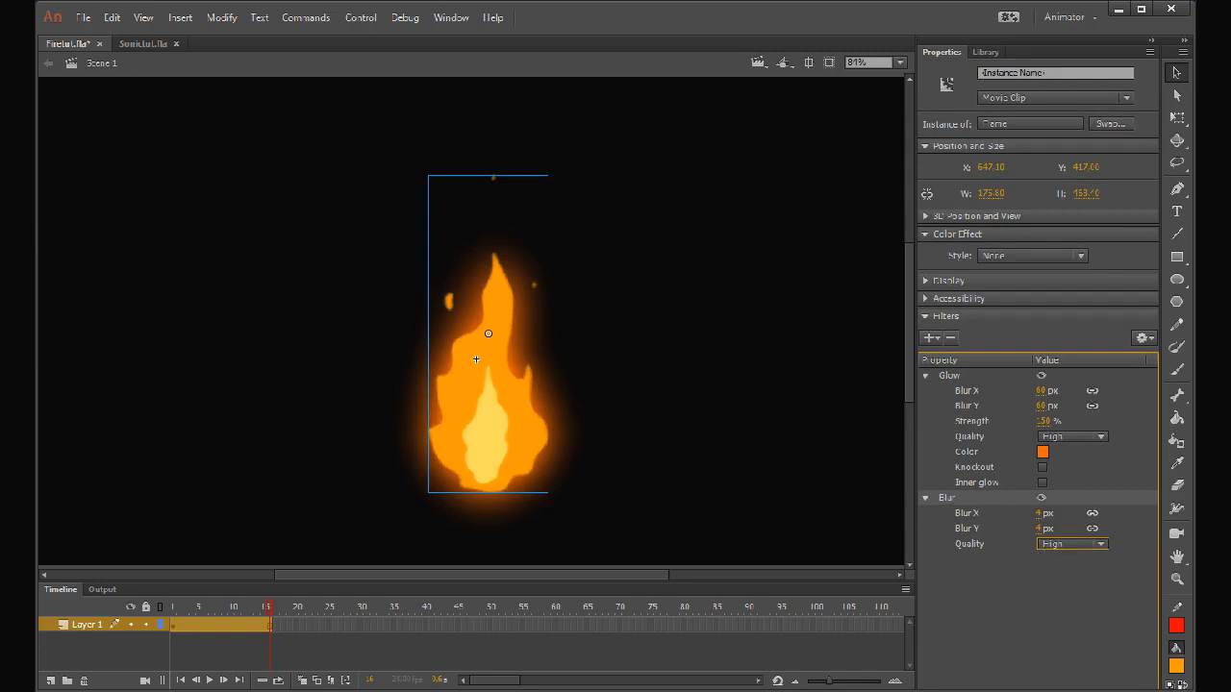
left_click(1038, 512)
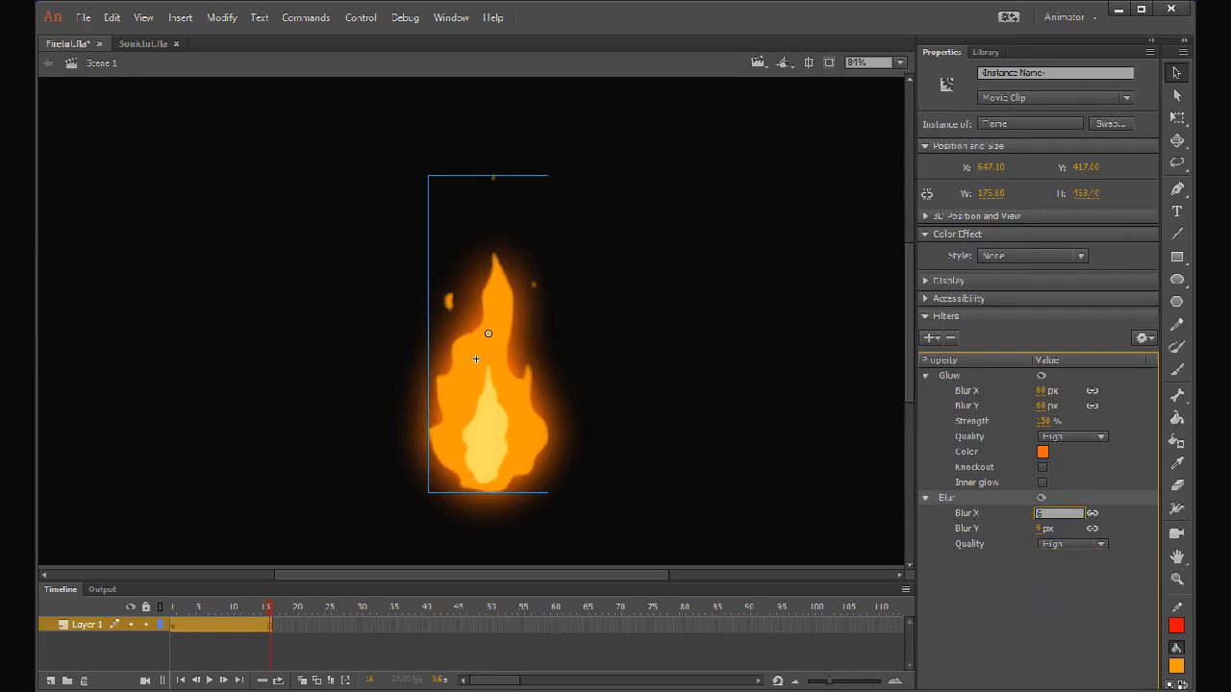
Test the movie to preview the flame with its glow and blur, and close the preview.
left_click(543, 176)
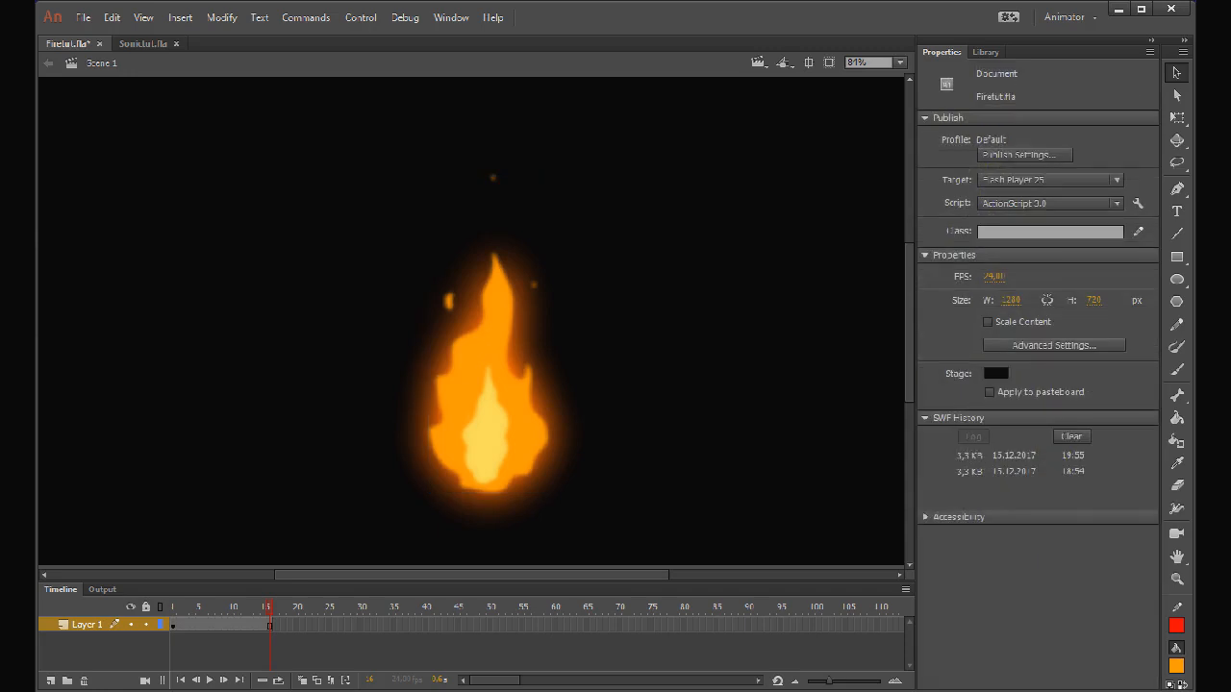
key("ctrl+Return")
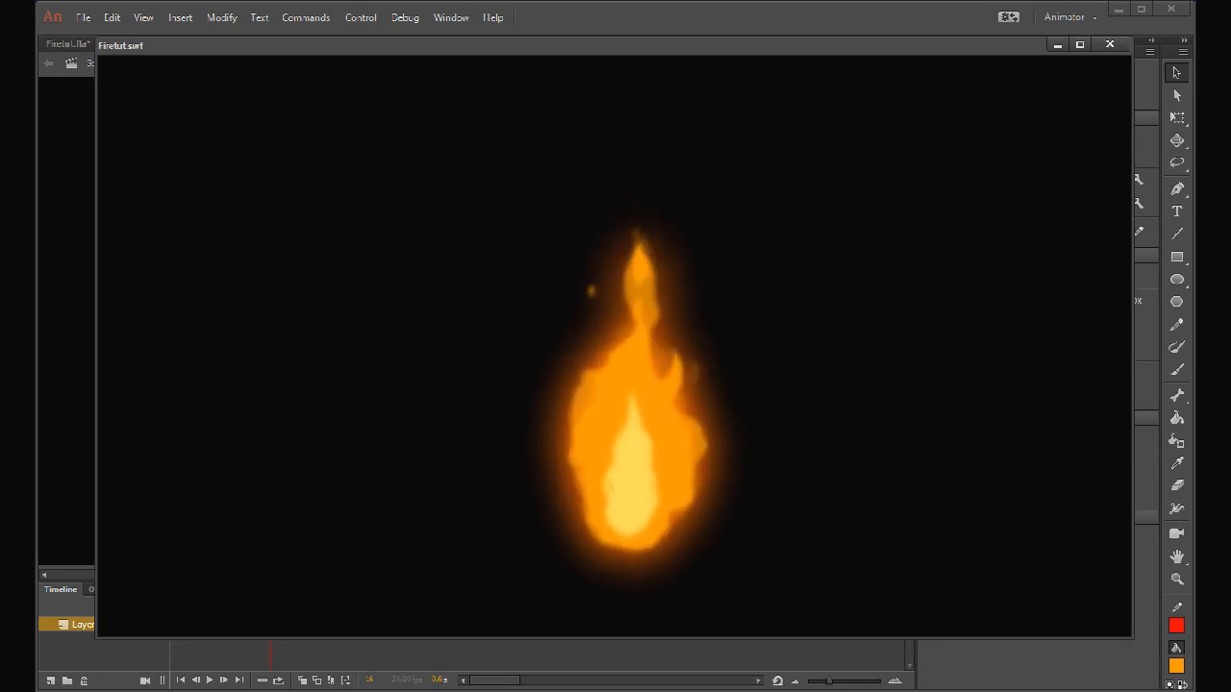
left_click(1110, 46)
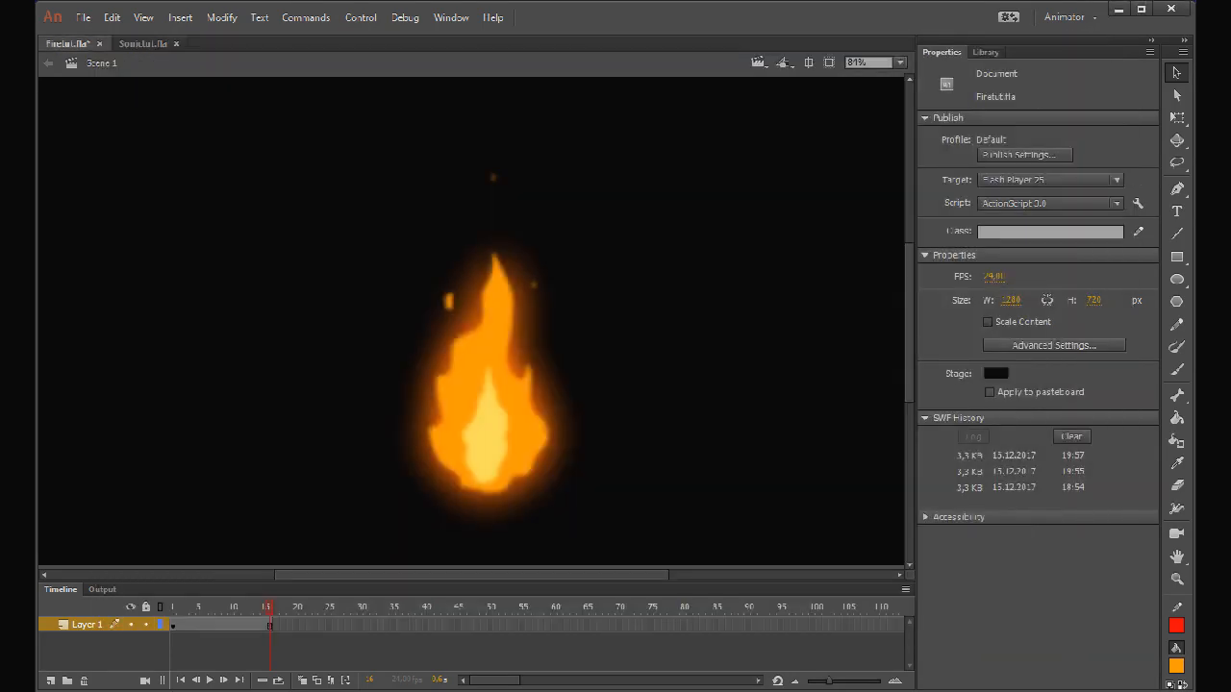
left_click(475, 358)
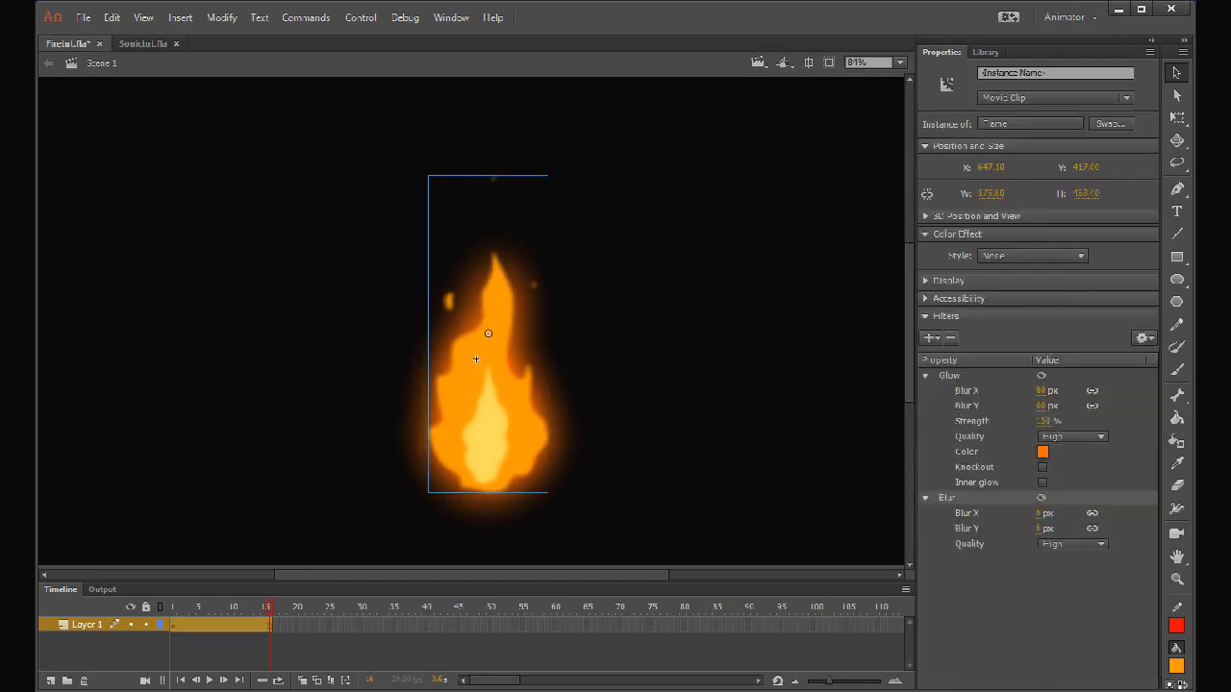
left_click(931, 338)
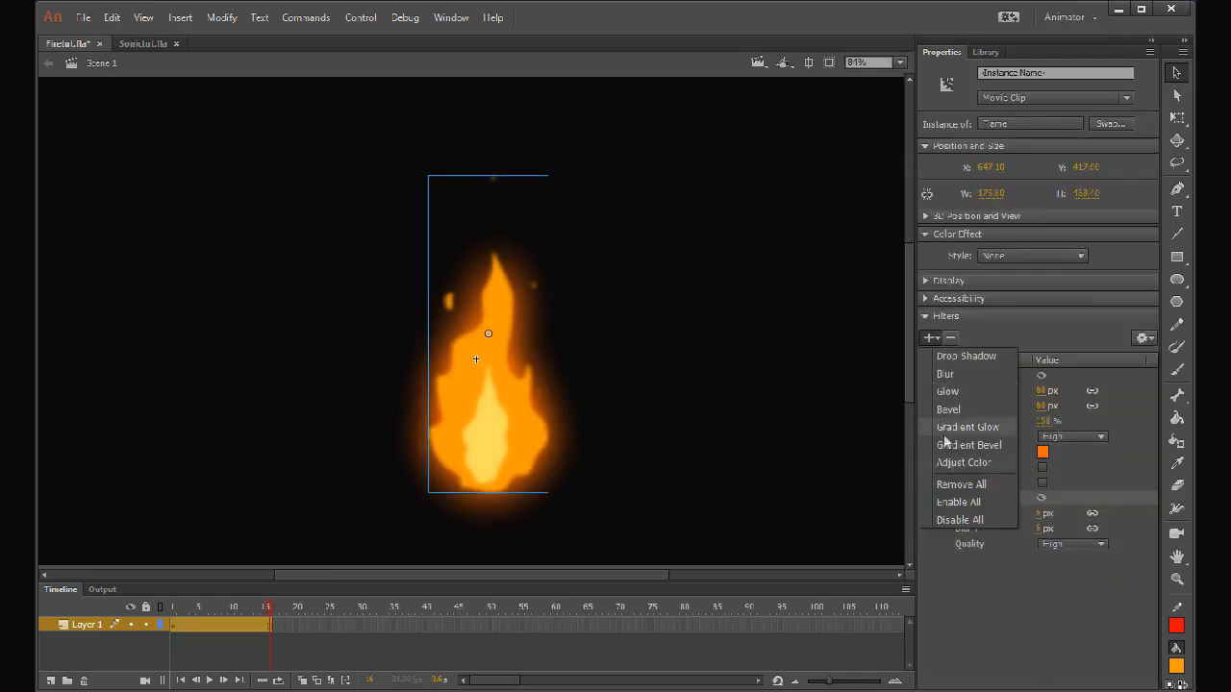
left_click(930, 337)
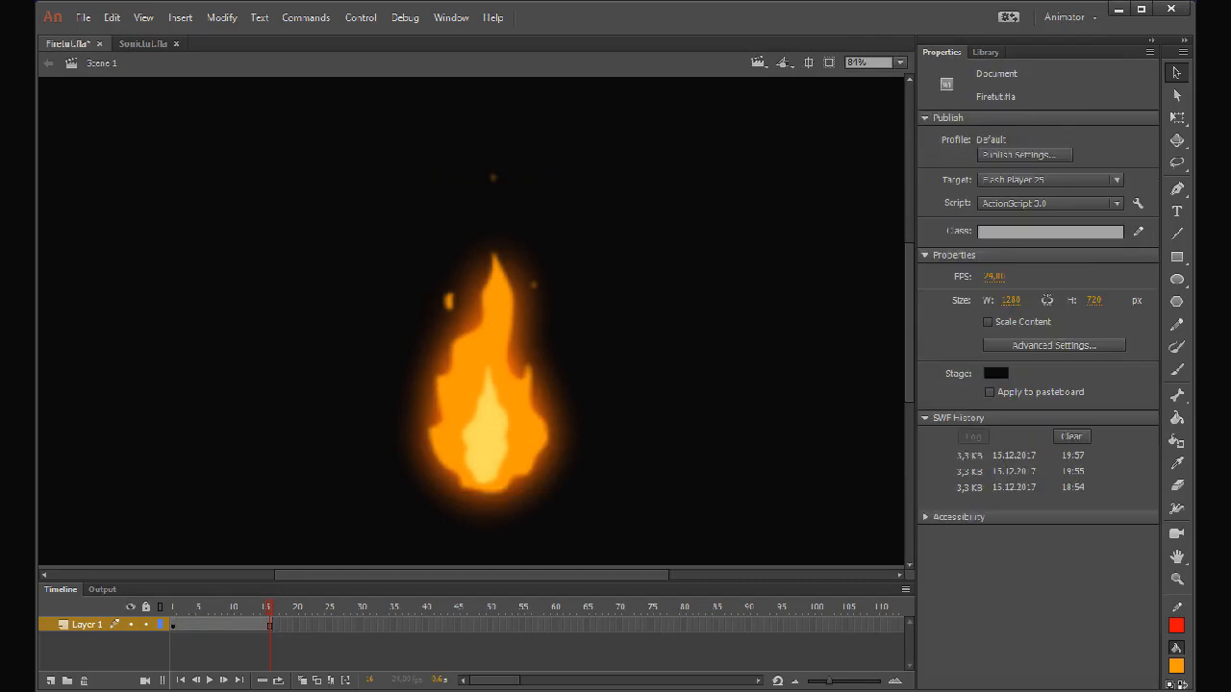
Create a motion tween on the Flame instance and select the instance at frame 16, the tween's last frame.
left_click(486, 375)
right_click(486, 375)
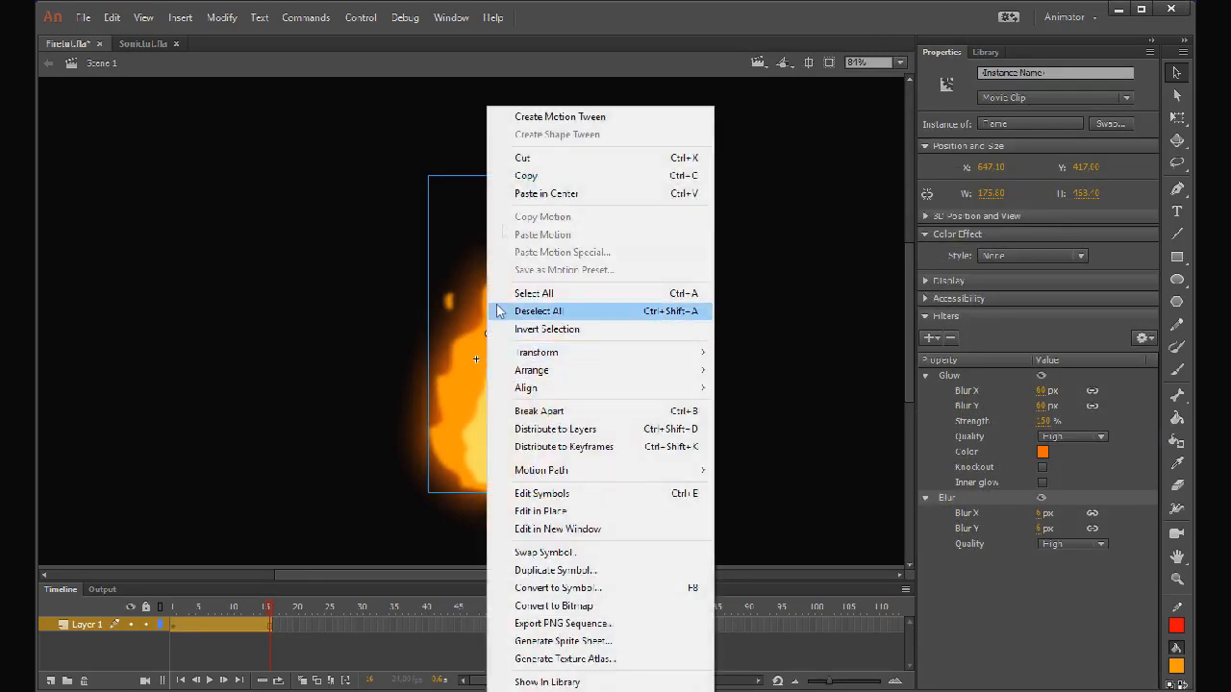
left_click(524, 117)
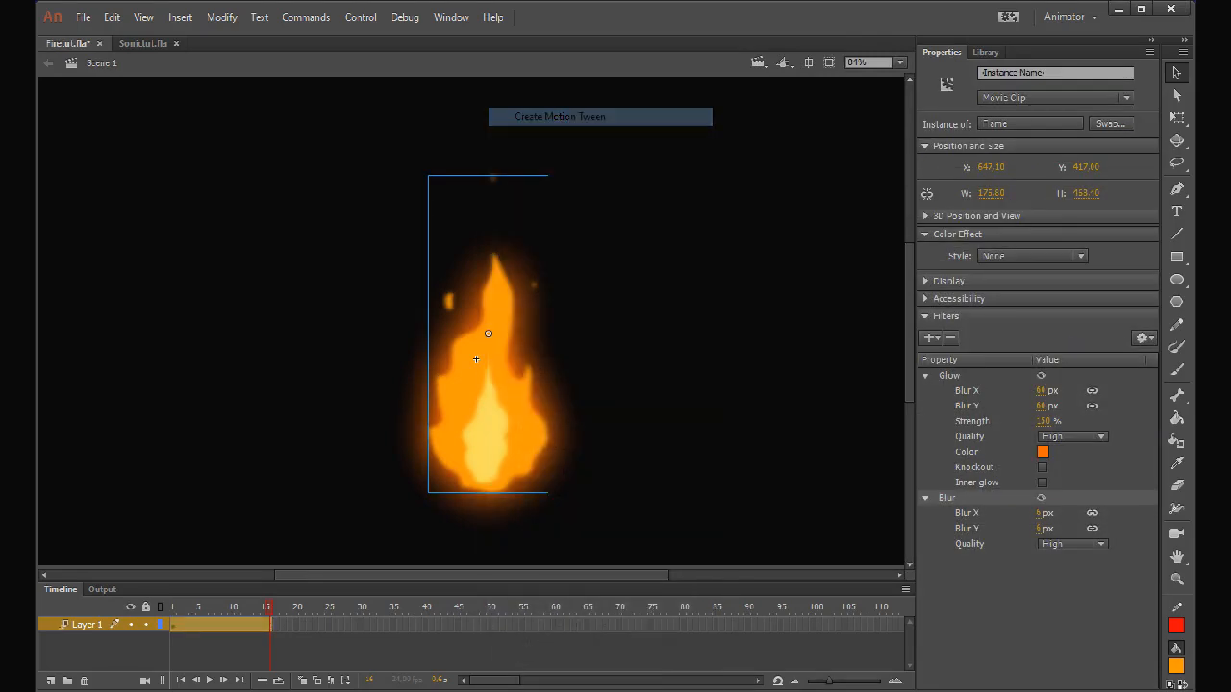
mouse_move(251, 609)
left_mouse_down()
mouse_move(209, 609)
mouse_move(272, 607)
left_mouse_up()
left_click(268, 623)
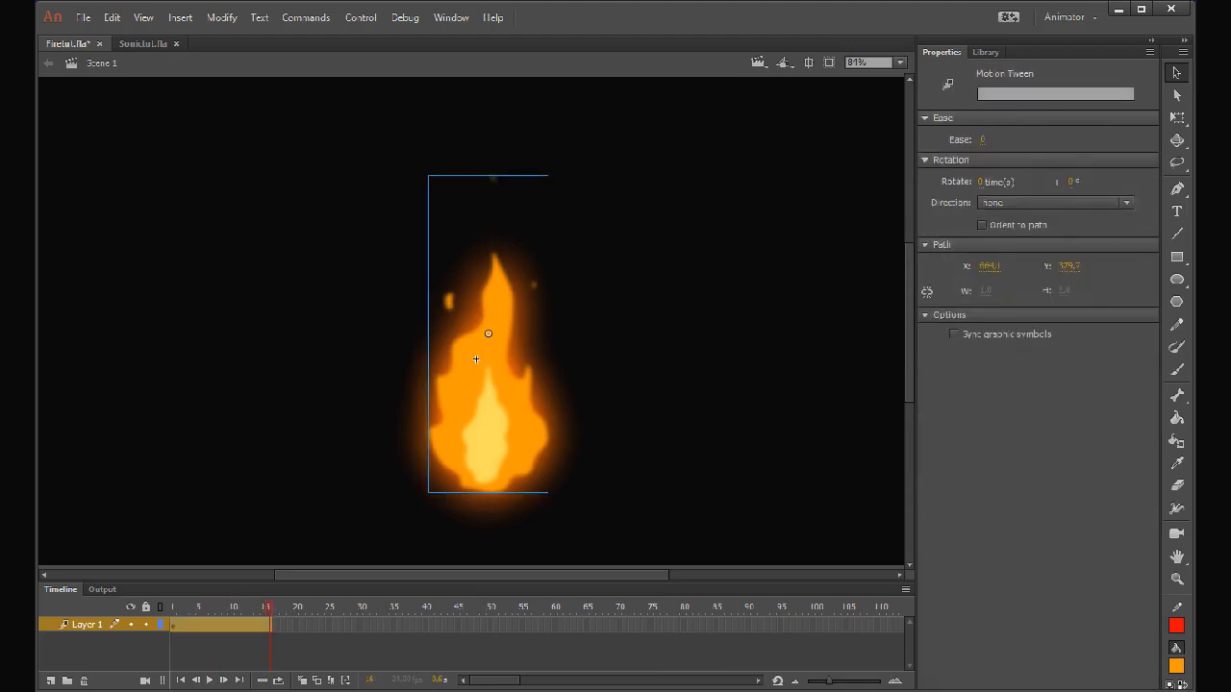
left_click(476, 359)
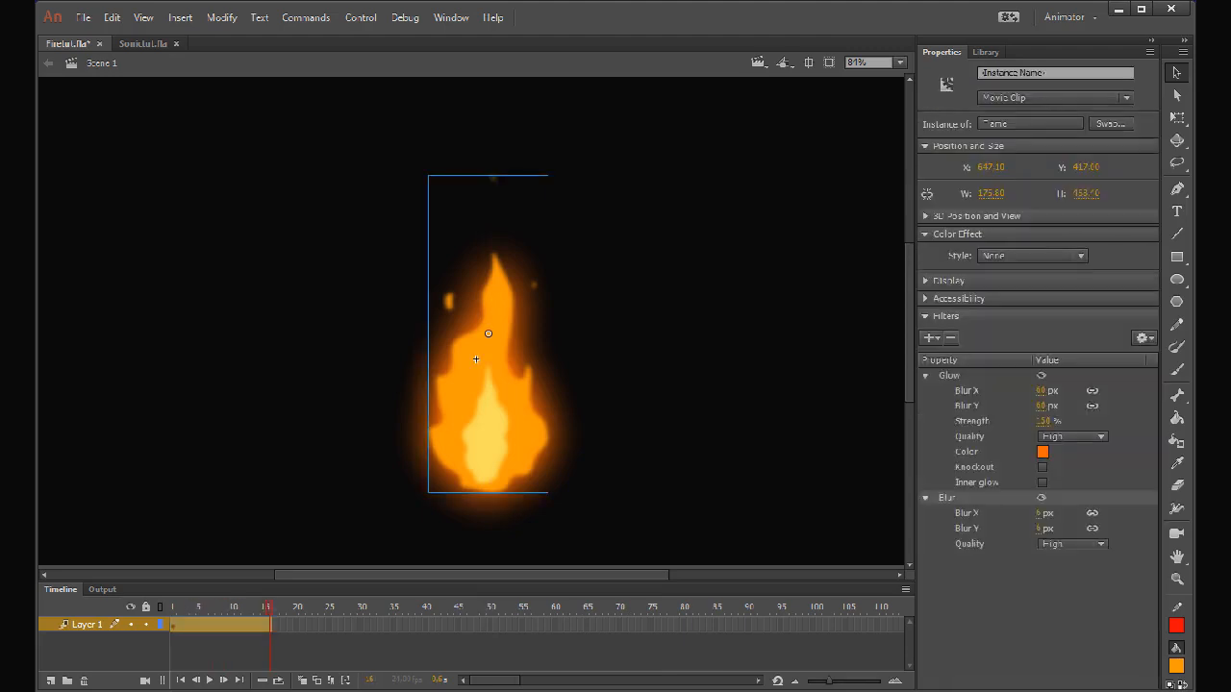
left_click(932, 338)
left_click(935, 337)
left_click(925, 299)
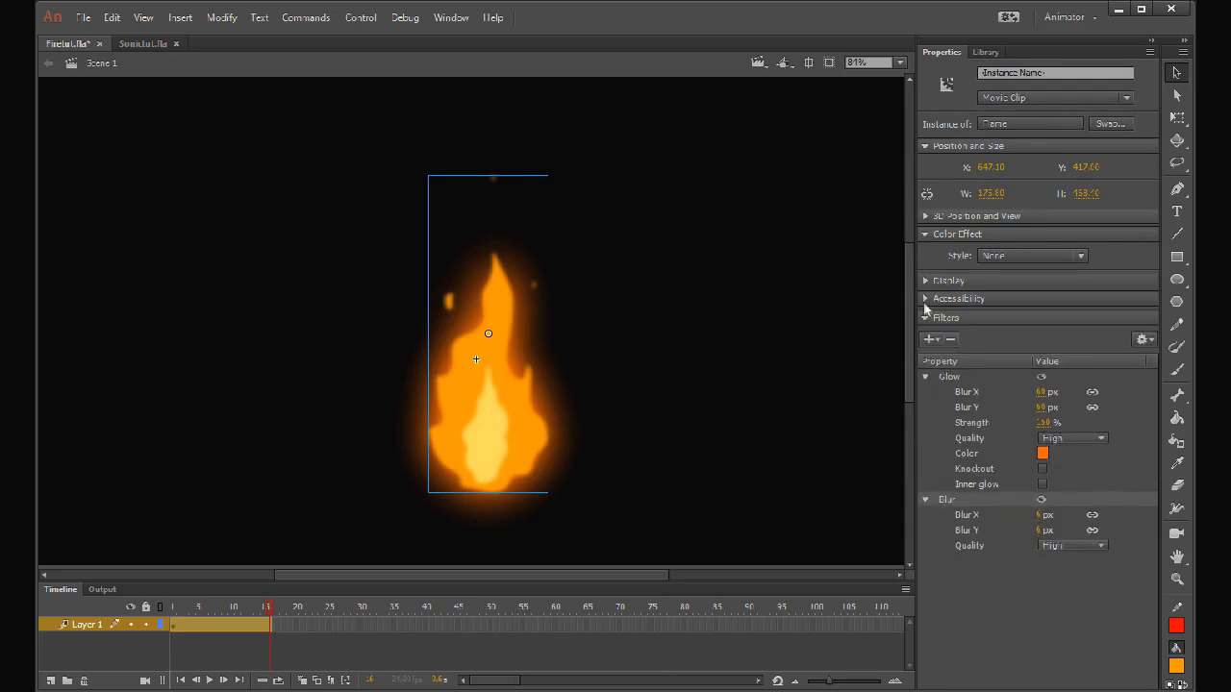
left_click(926, 299)
left_click(925, 281)
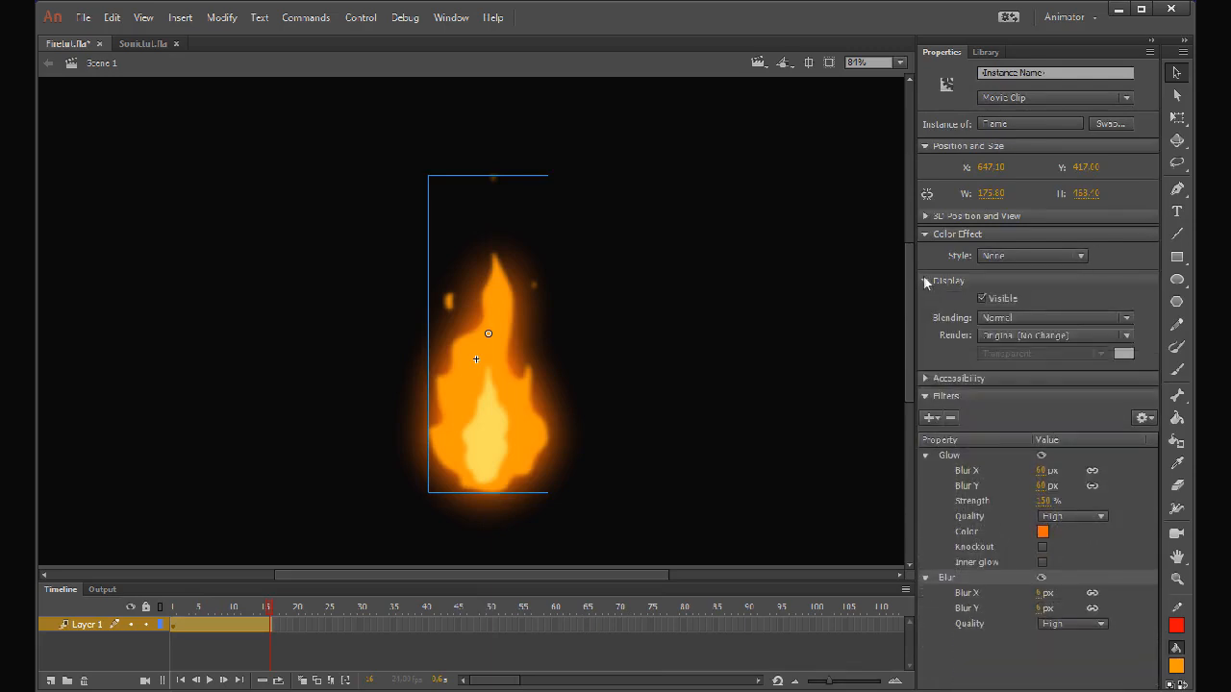
left_click(923, 277)
left_click(1039, 255)
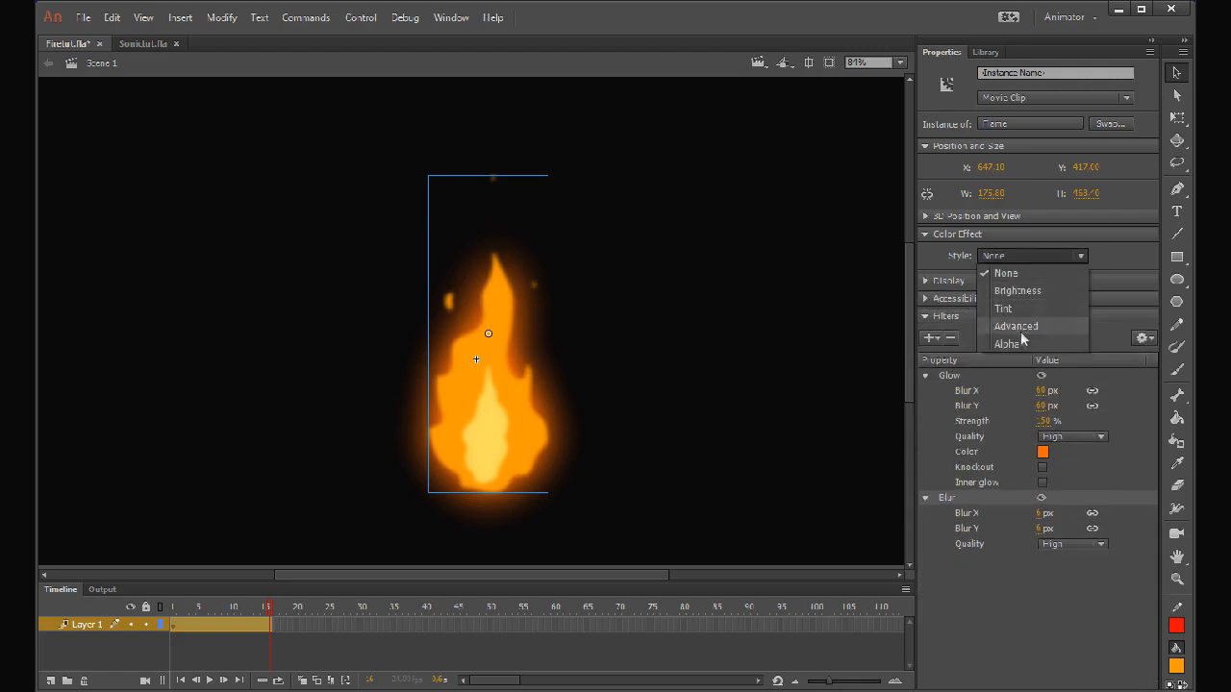
left_click(1010, 264)
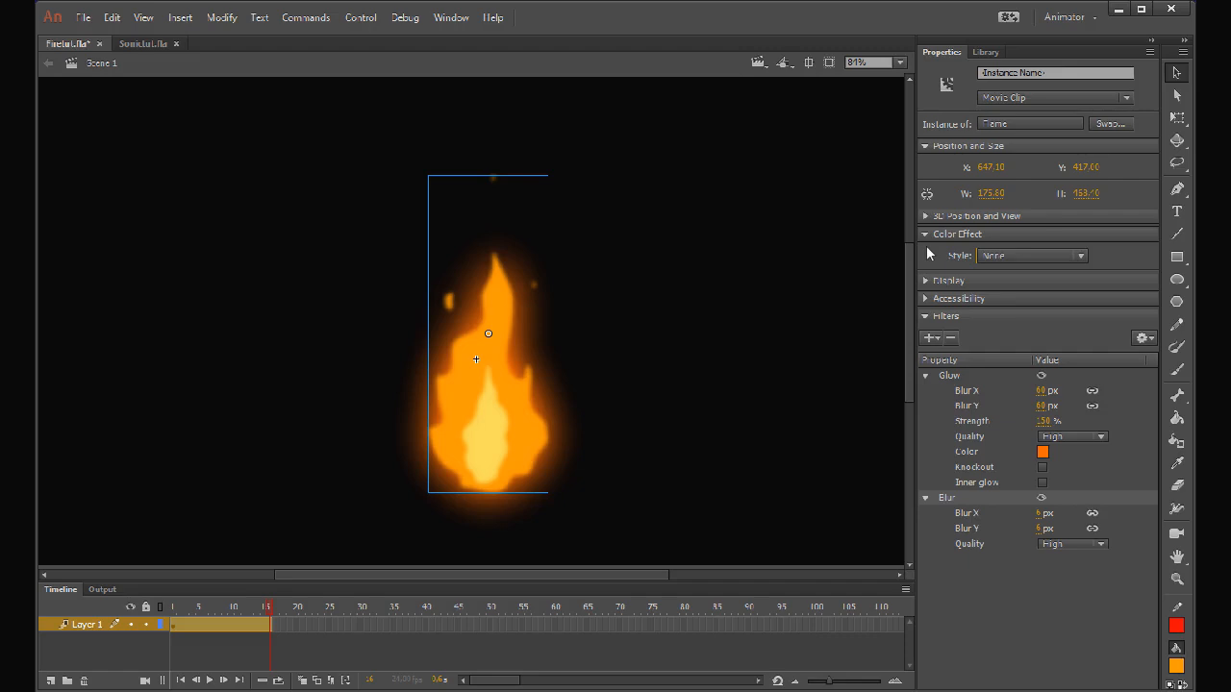
Try the Tint colour effect on the Flame instance at frame 16 and replace it with Alpha at 100 %.
left_click(990, 255)
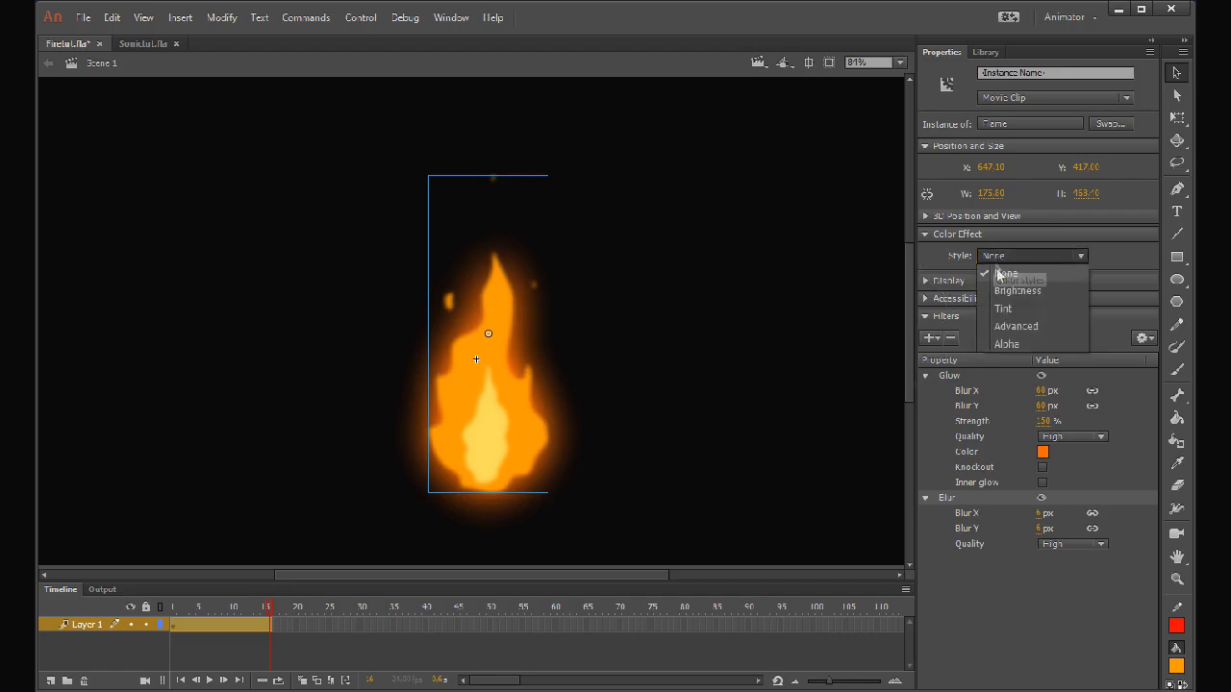
left_click(1006, 306)
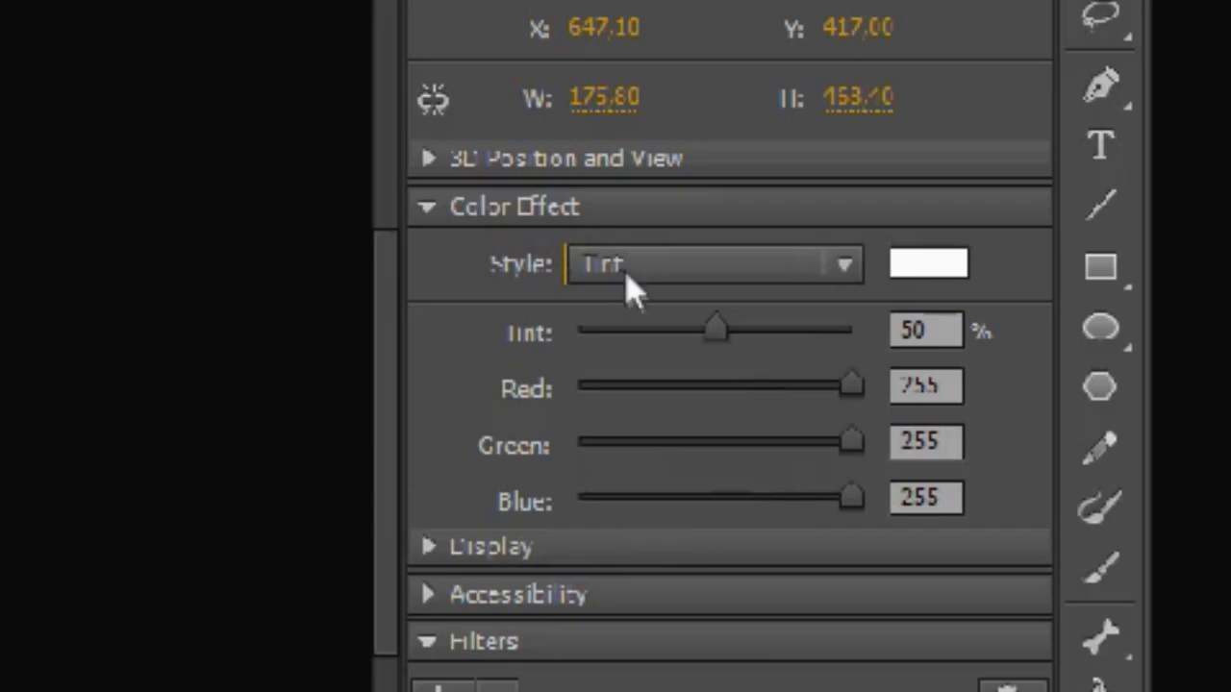
left_click(627, 278)
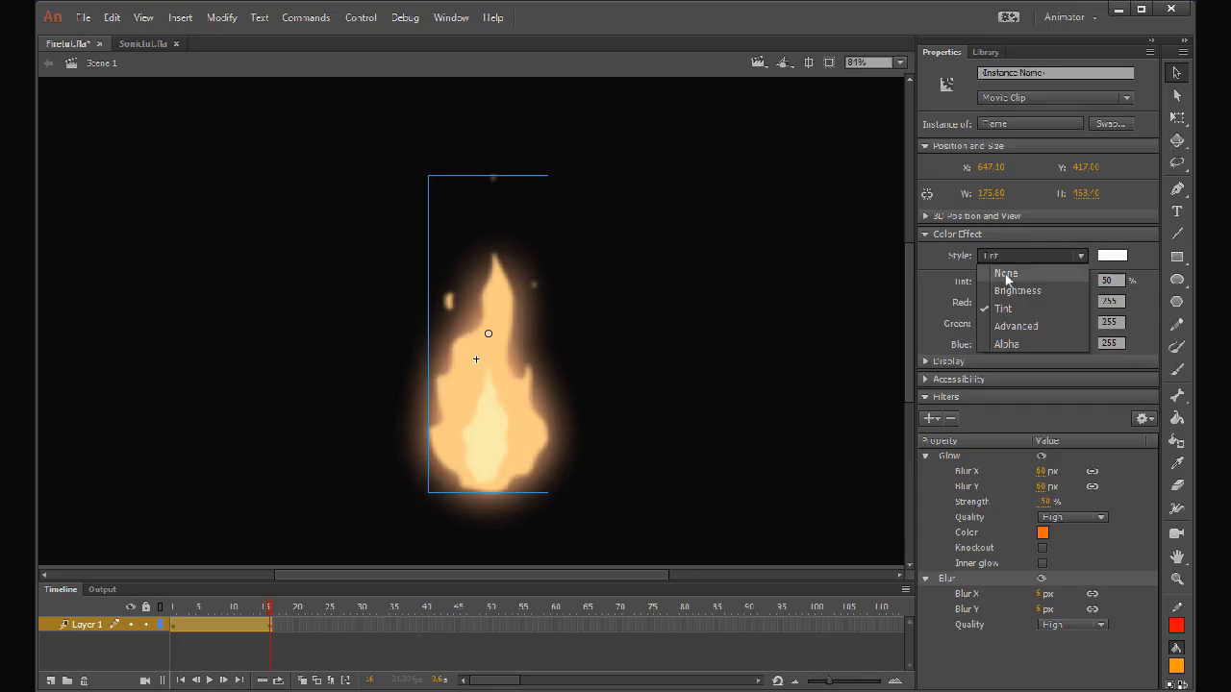
left_click(1006, 343)
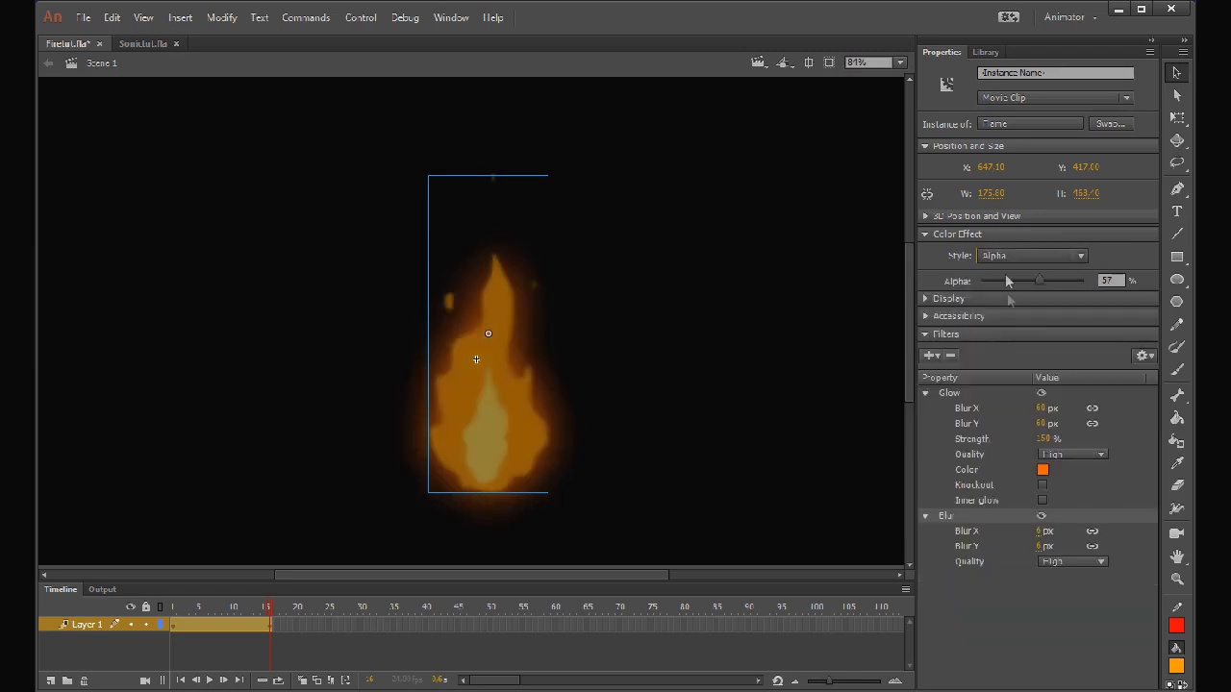
left_click_drag(1038, 279, 1093, 294)
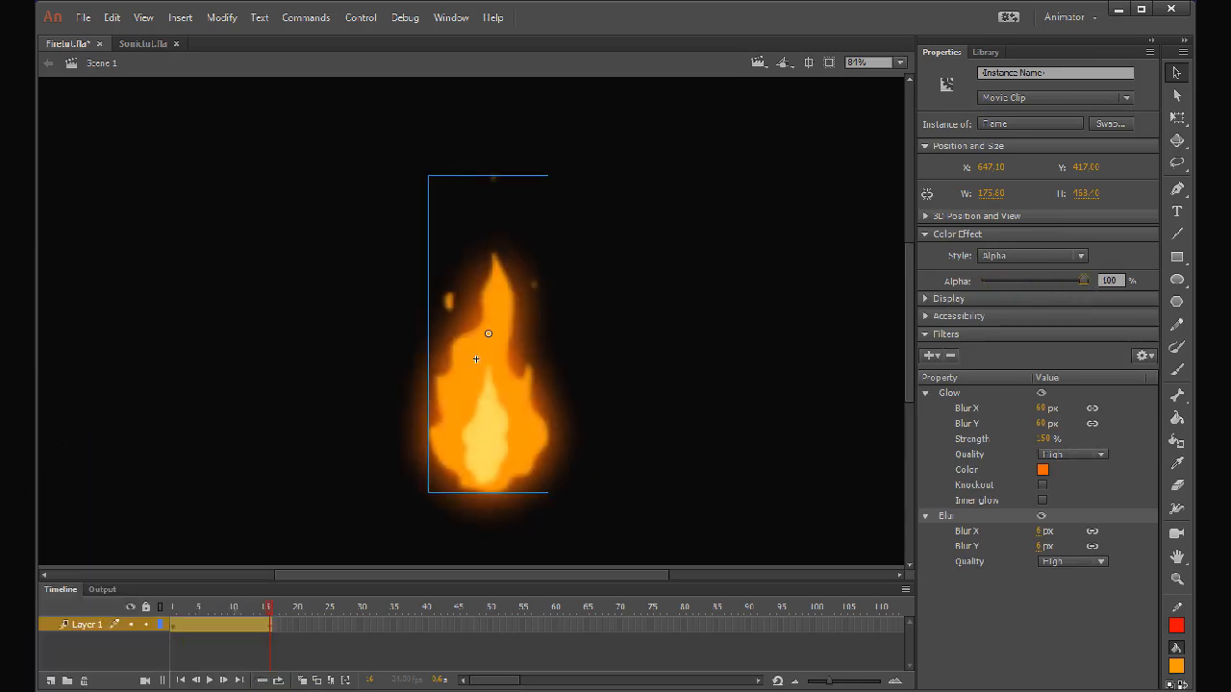
Check the tween's first and middle frames, and set the Flame instance's alpha to 0 % at frame 16.
left_click(173, 624)
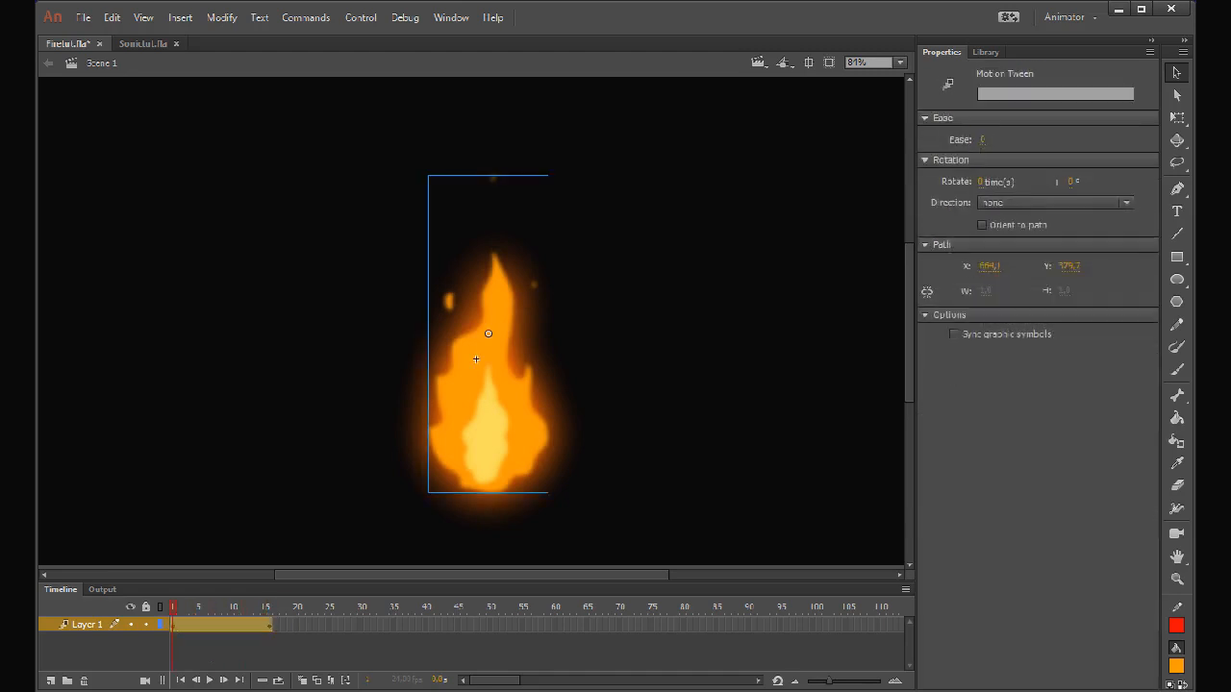
left_click(275, 624)
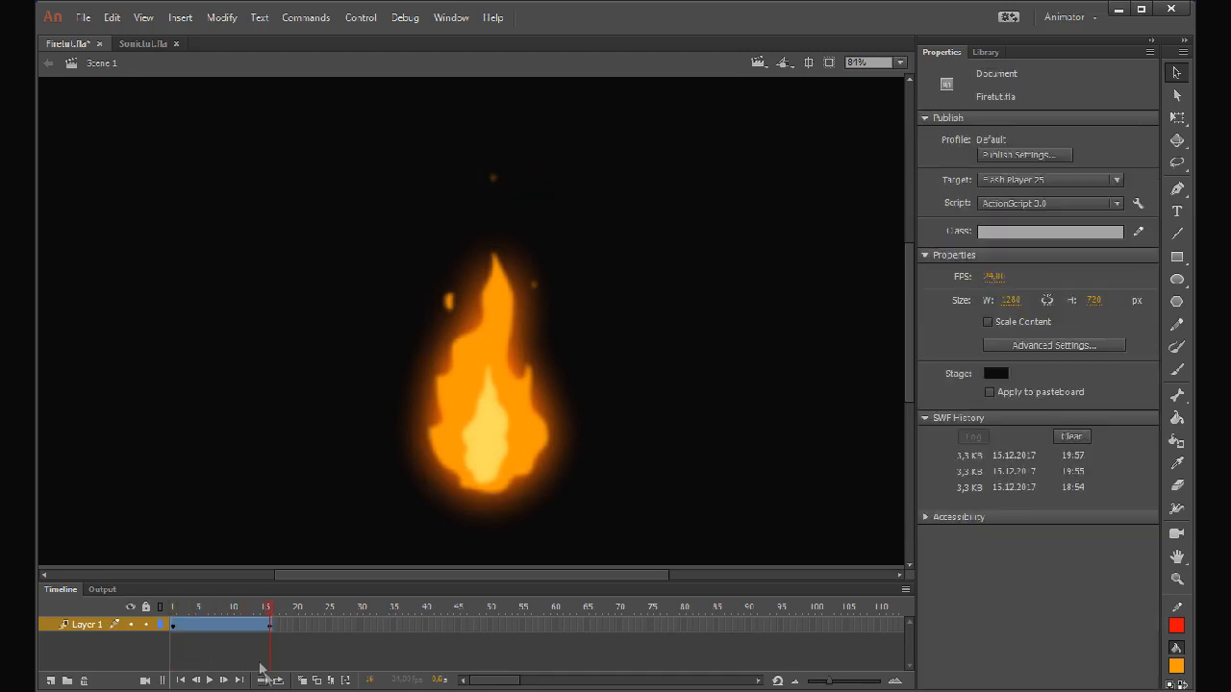
left_click(224, 624)
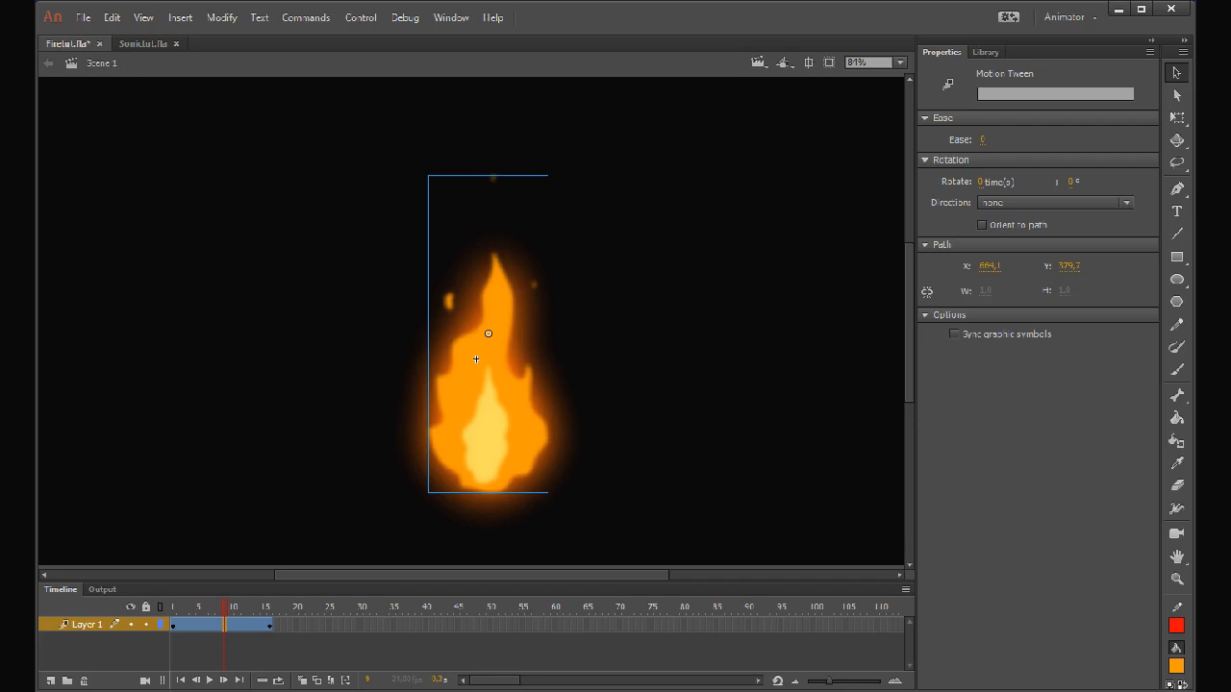
left_click(271, 625)
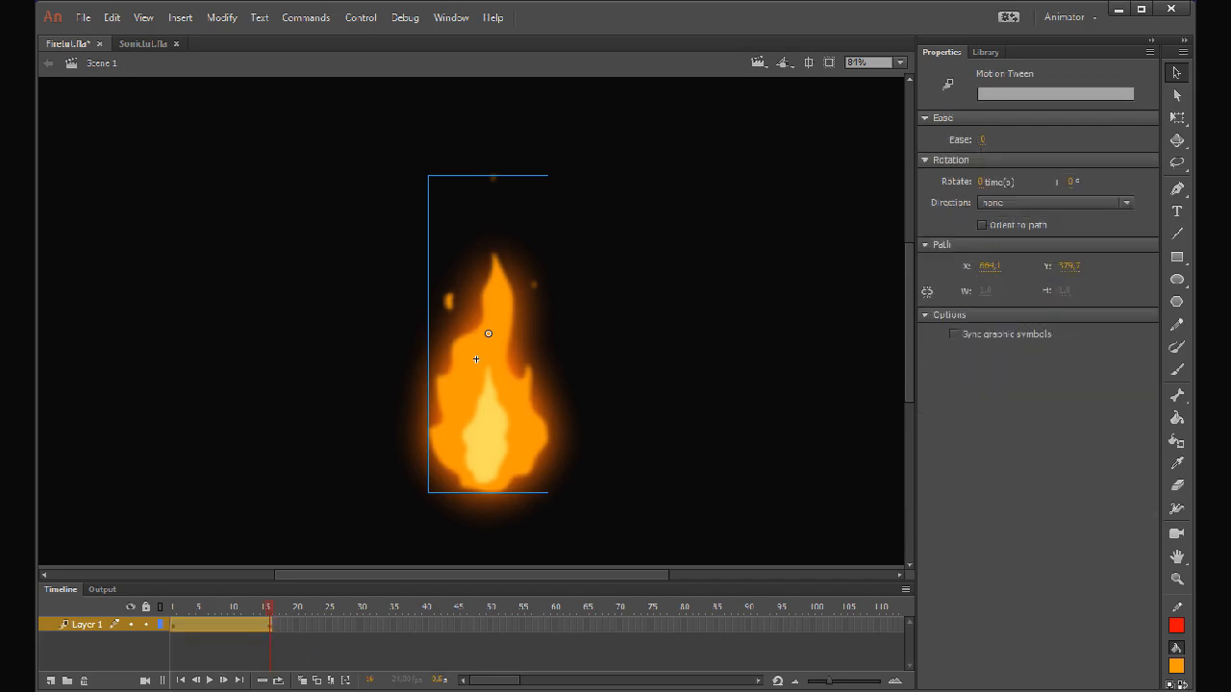
left_click(489, 384)
left_click_drag(1081, 279, 980, 281)
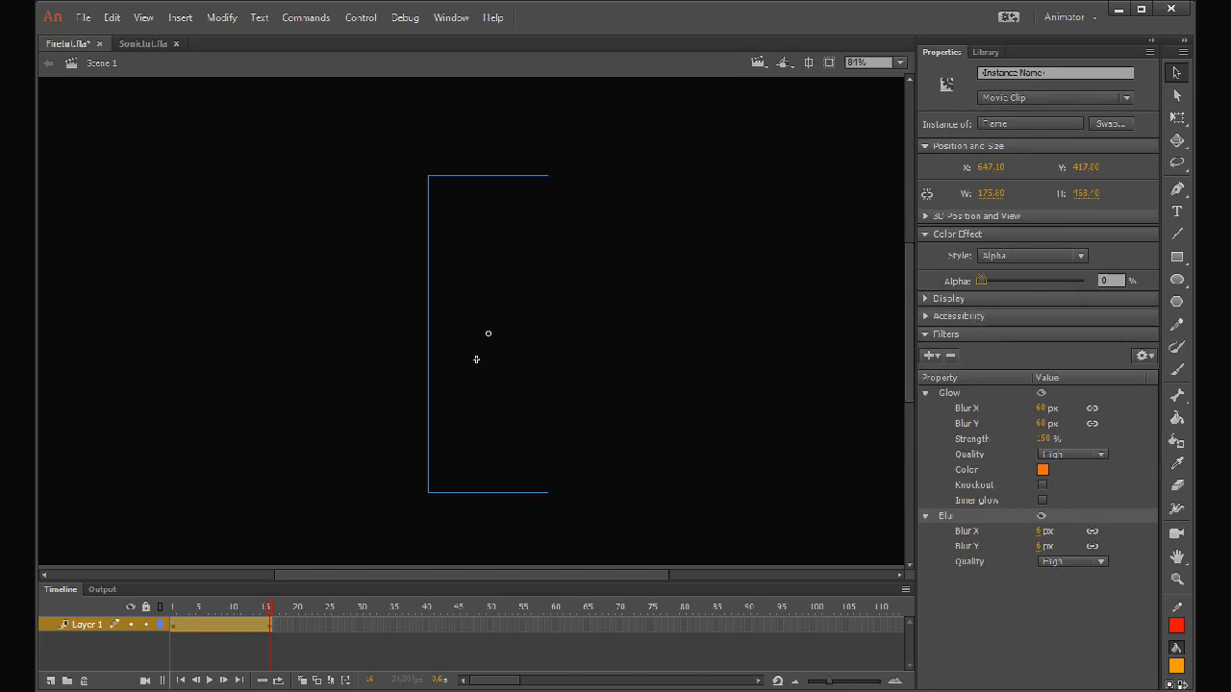
Deselect the Flame instance, test the movie to preview the alpha fade, and close the preview.
key("ctrl+shift+a")
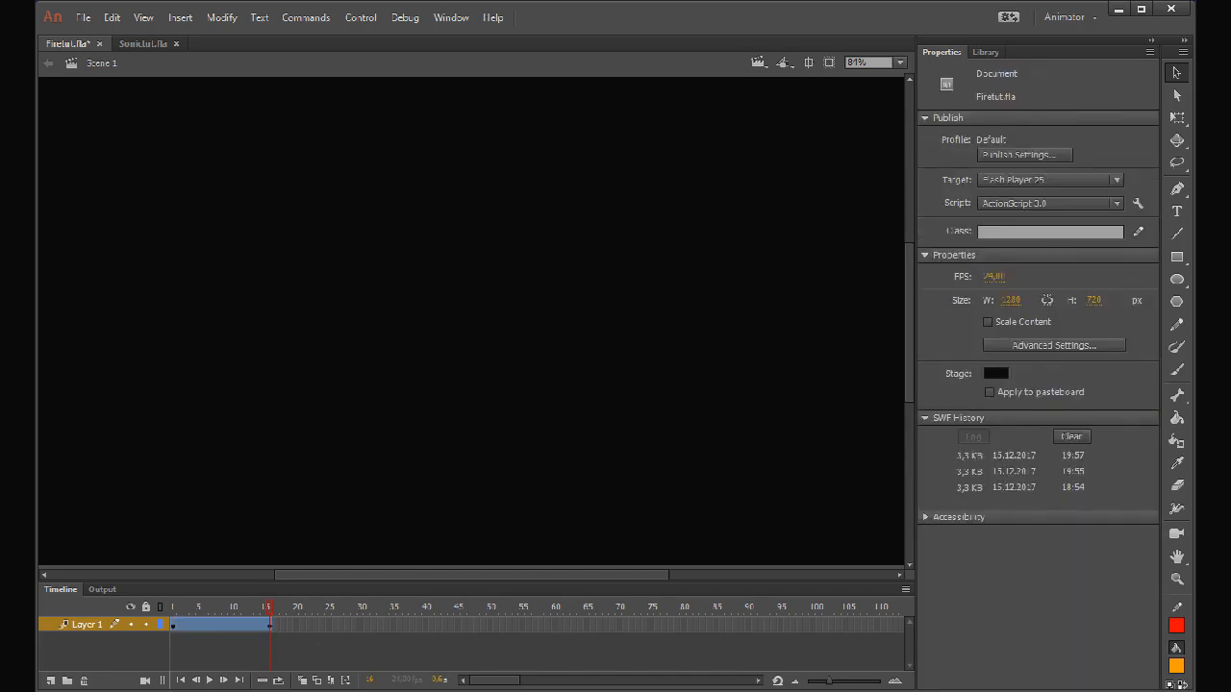
key("ctrl+Return")
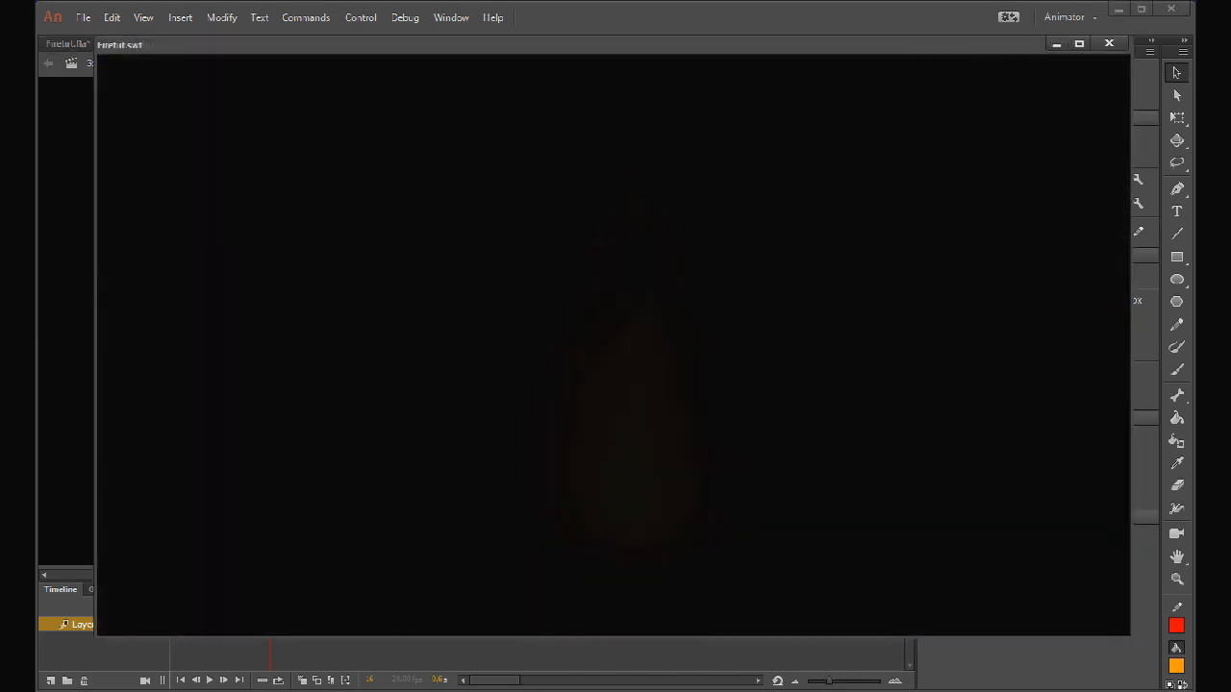
left_click(1108, 43)
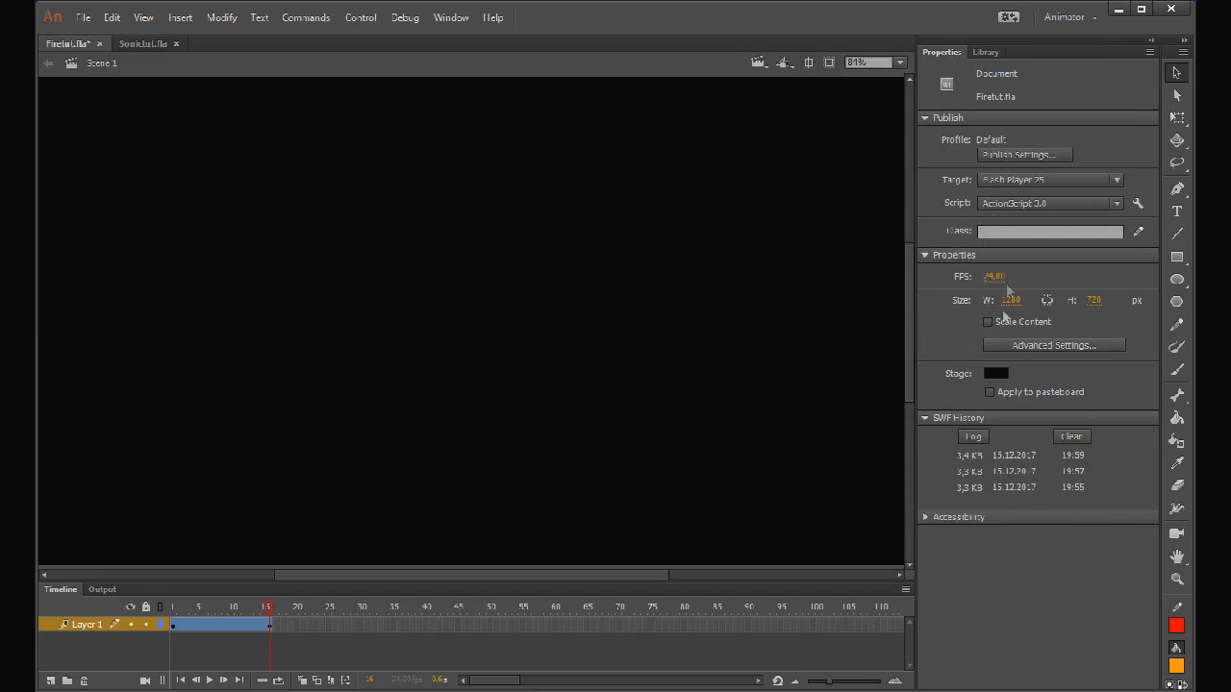
At frame 7, set the Flame instance's alpha to 100 %, try the Advanced colour effect, and set the effect style to None.
left_click(211, 624)
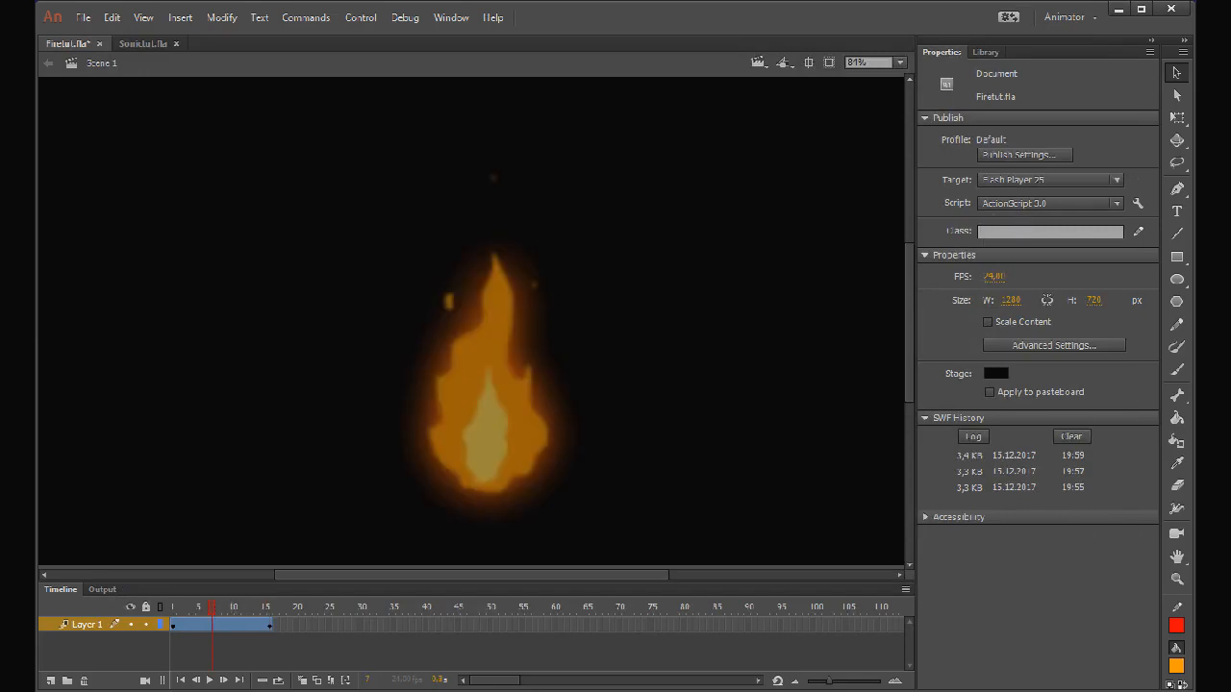
left_click(486, 403)
left_click_drag(1047, 279, 1085, 279)
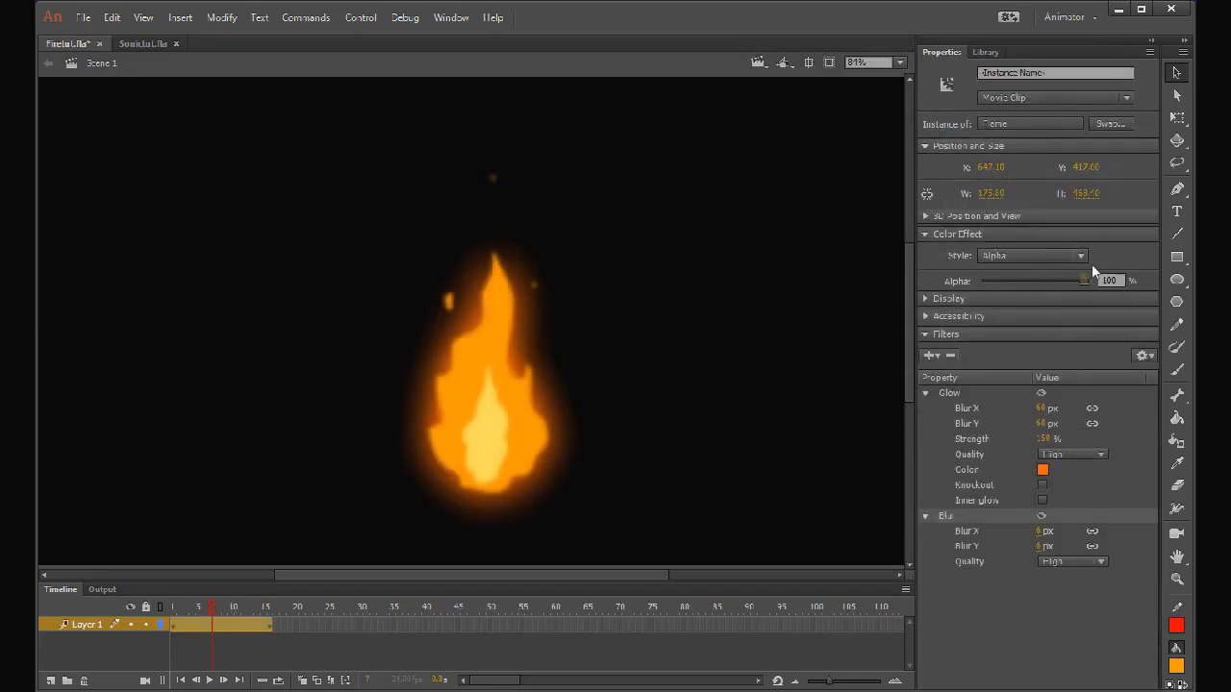
left_click(1075, 256)
left_click(1016, 325)
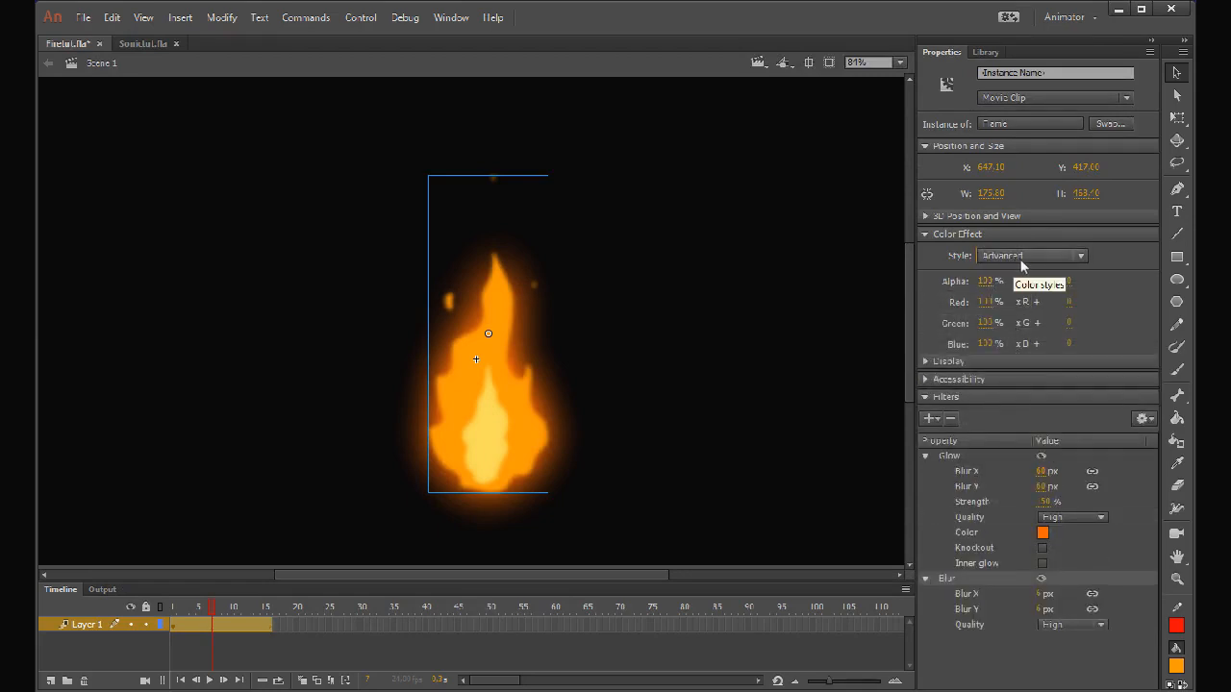
left_click(1060, 255)
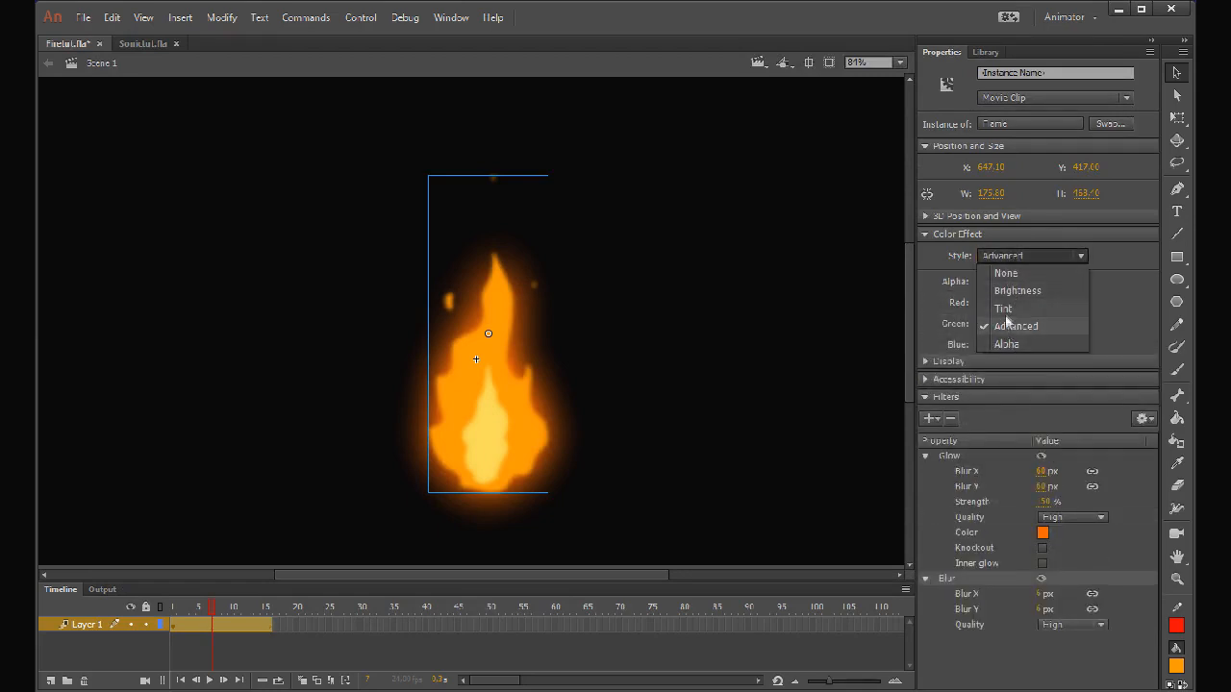
left_click(1004, 274)
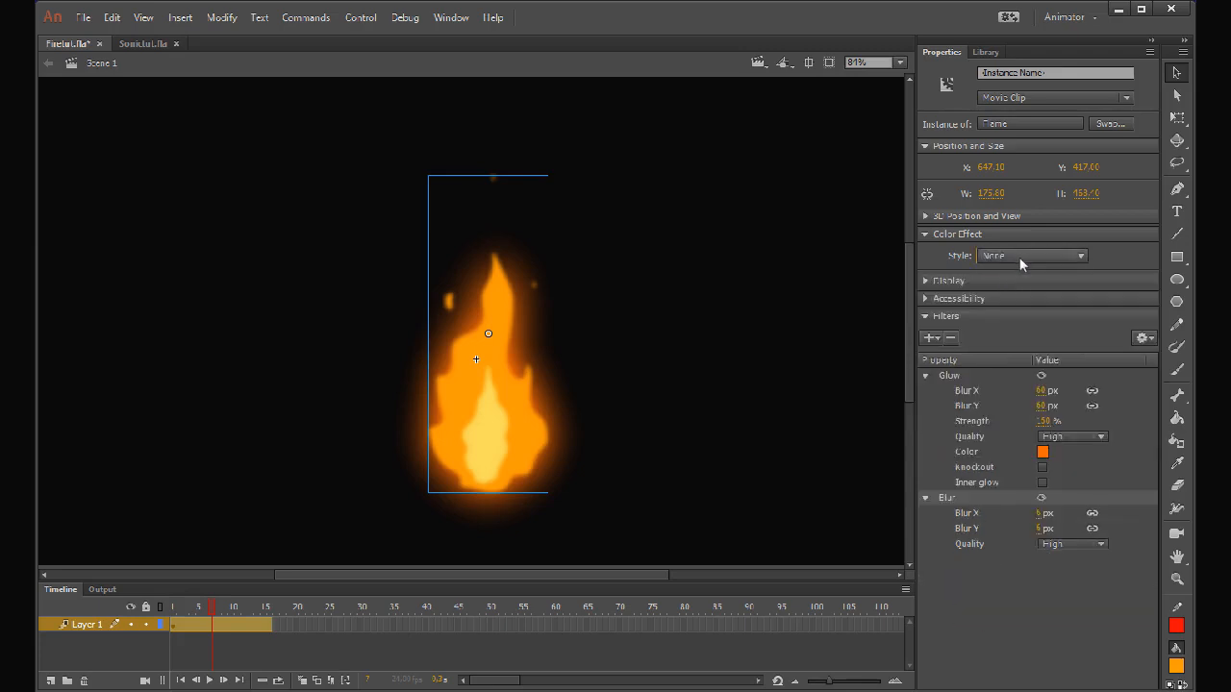
Try the Brightness colour effect at -100 % on the Flame instance and return the style to None.
left_click(1019, 256)
left_click(1015, 290)
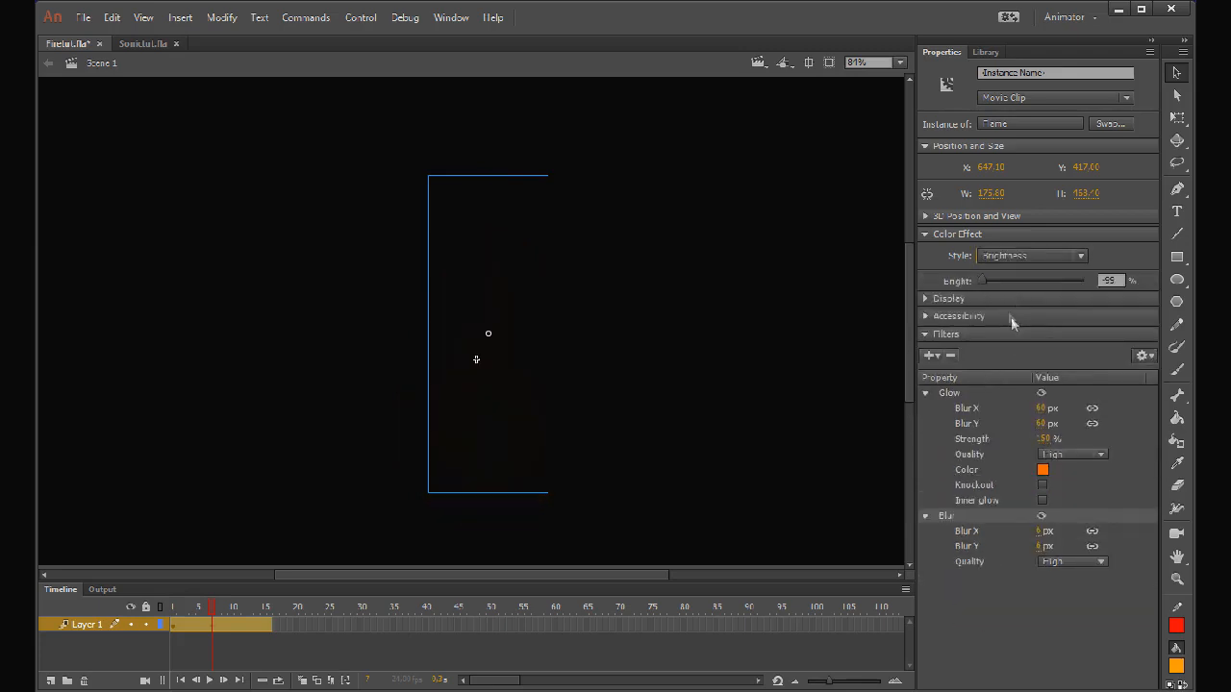
mouse_move(983, 280)
left_mouse_down()
mouse_move(1023, 280)
mouse_move(1015, 299)
mouse_move(1091, 287)
mouse_move(968, 292)
left_mouse_up()
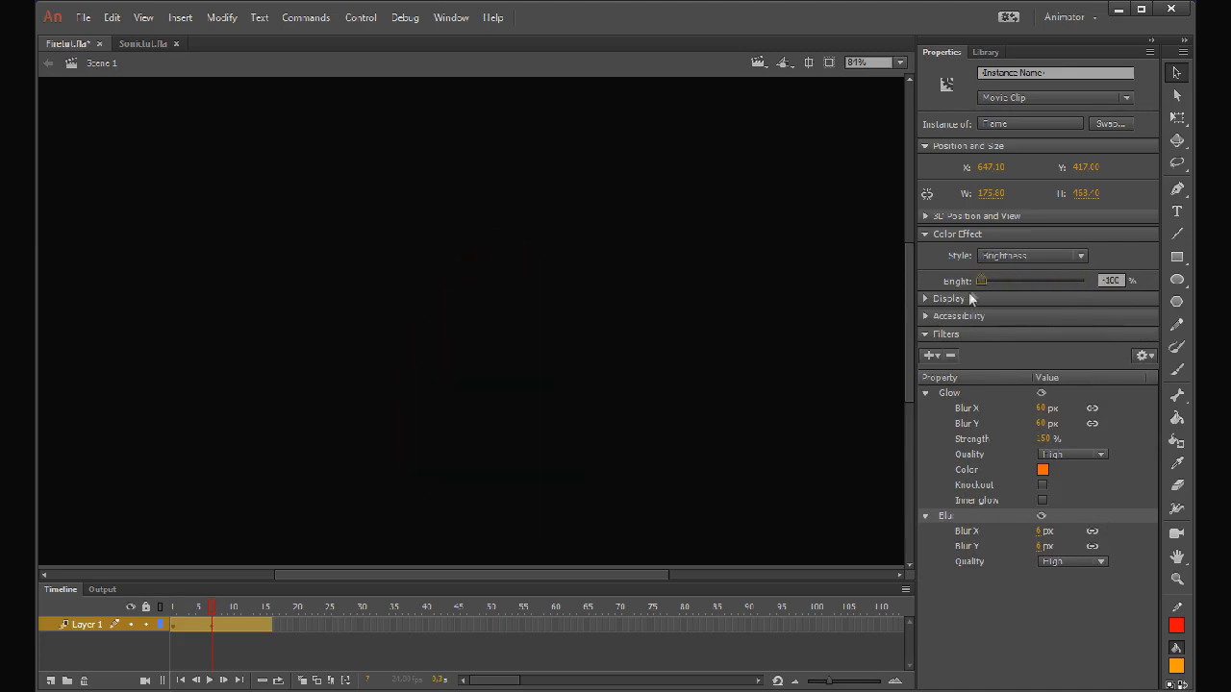
left_click(1002, 255)
left_click(1004, 268)
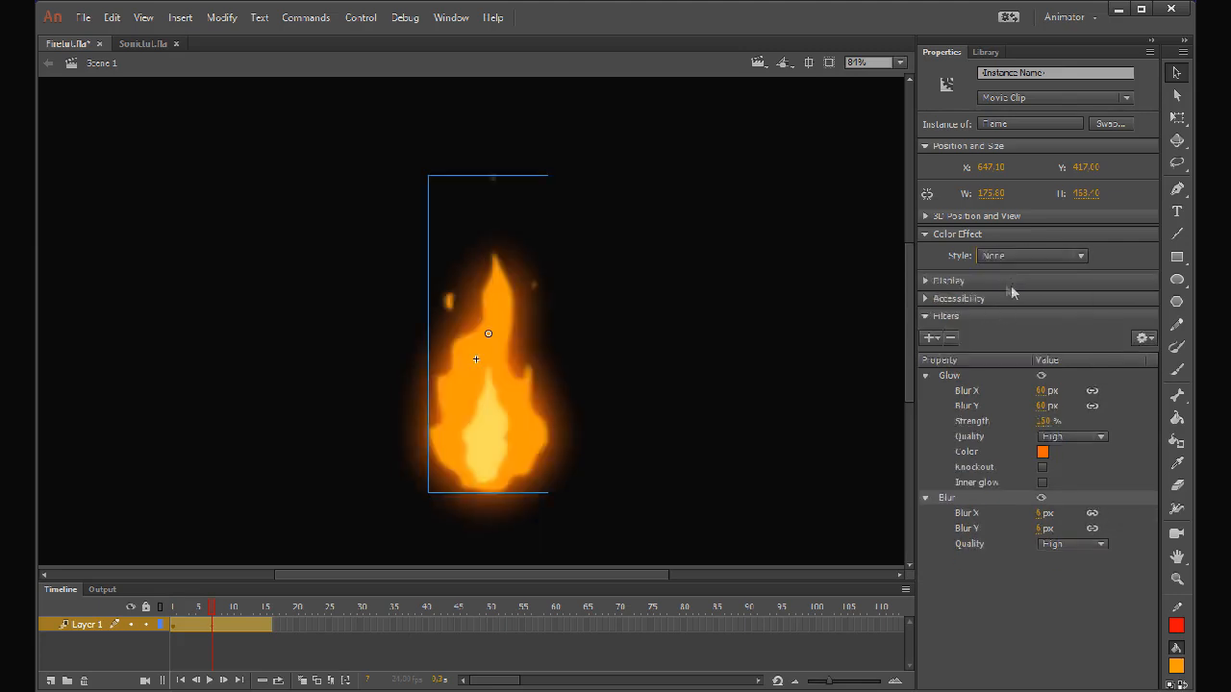
Try the Multiply blending mode on the Flame instance.
left_click(924, 235)
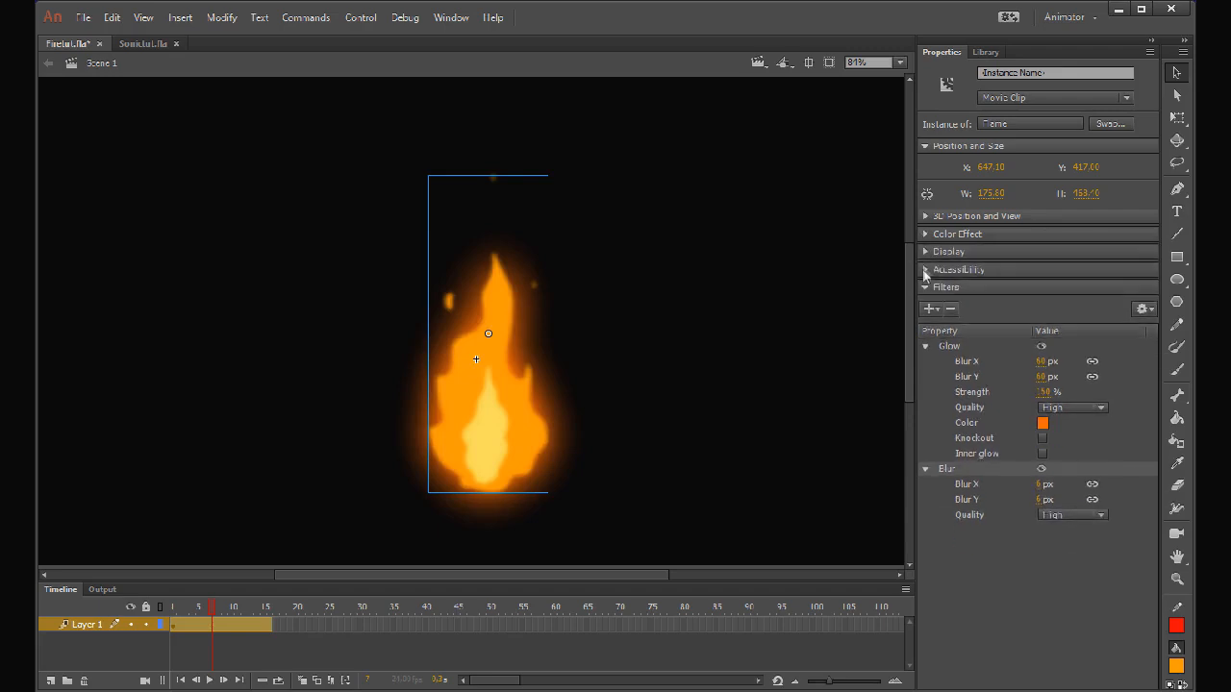
left_click(924, 269)
left_click(925, 269)
left_click(925, 251)
left_click(990, 287)
left_click(1000, 348)
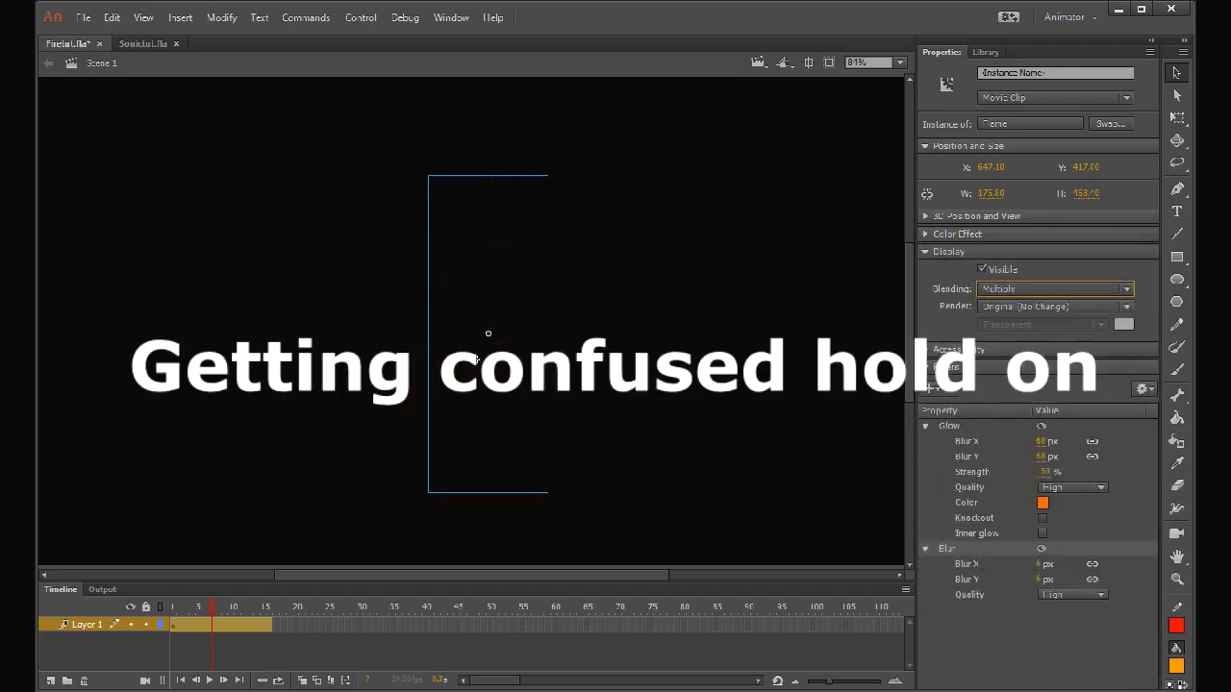
left_click(924, 251)
Try adding an Adjust Color filter to the Flame instance and undo it.
left_click(929, 309)
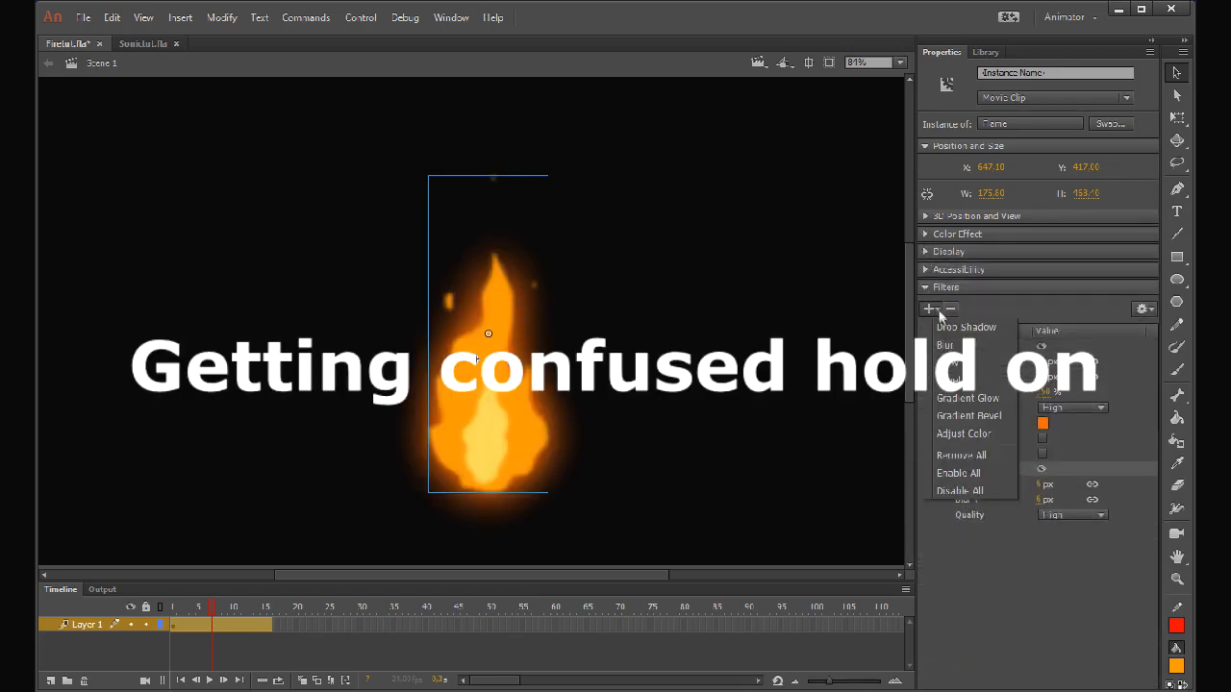
left_click(952, 434)
key("ctrl+z")
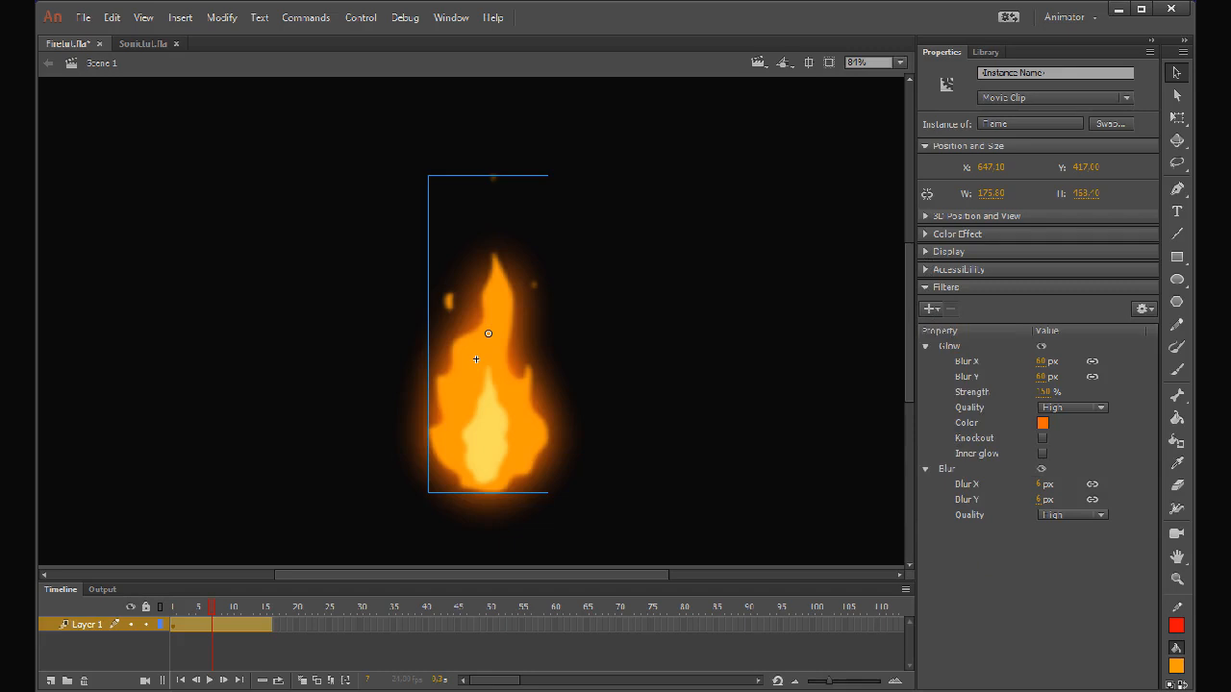
Add an Adjust Color filter to the Flame instance, keeping its Glow and Blur filters.
left_click(938, 308)
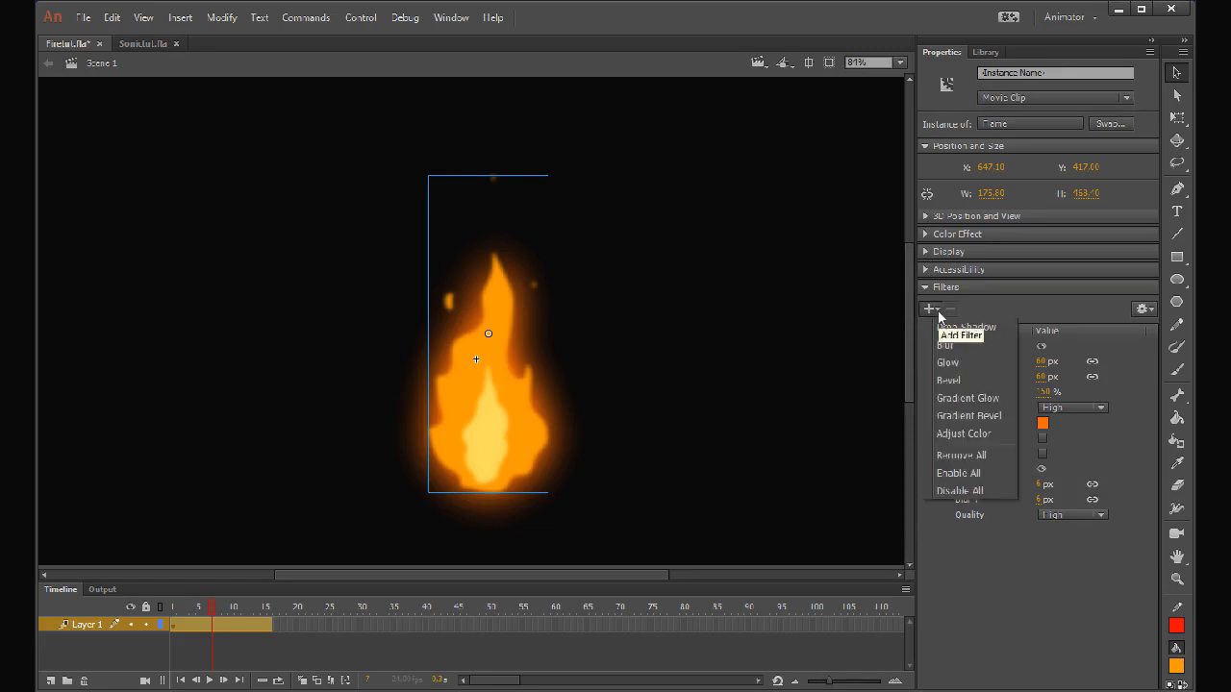
left_click(937, 310)
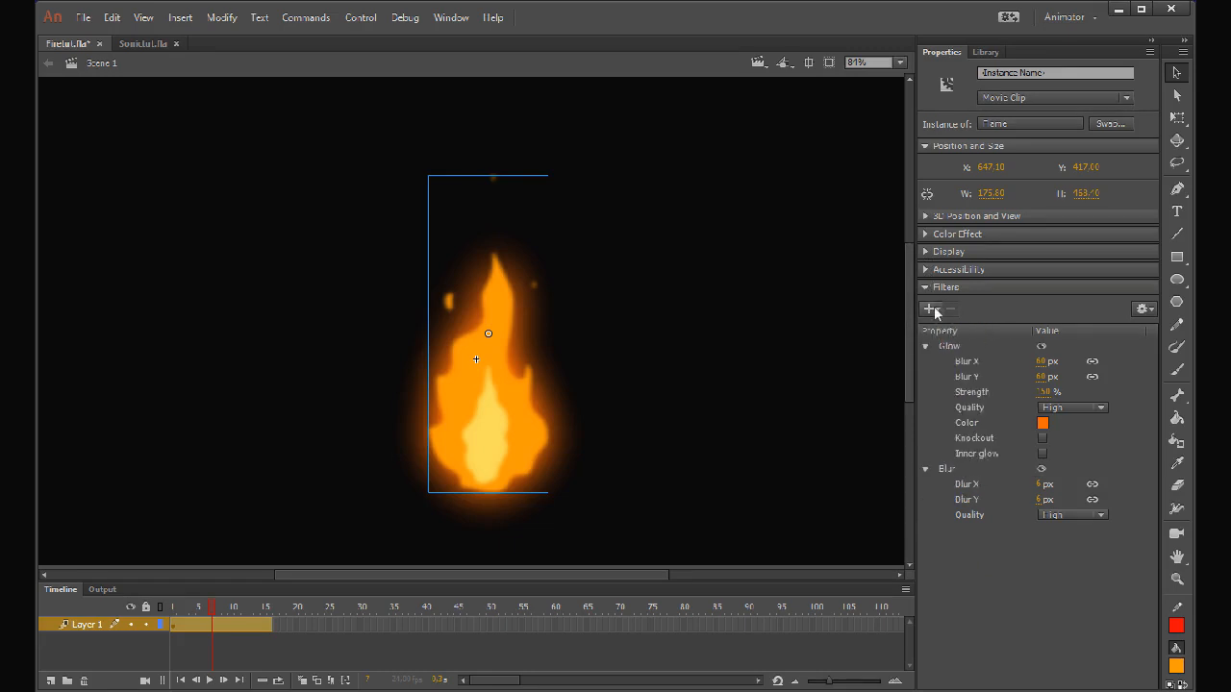
left_click(935, 308)
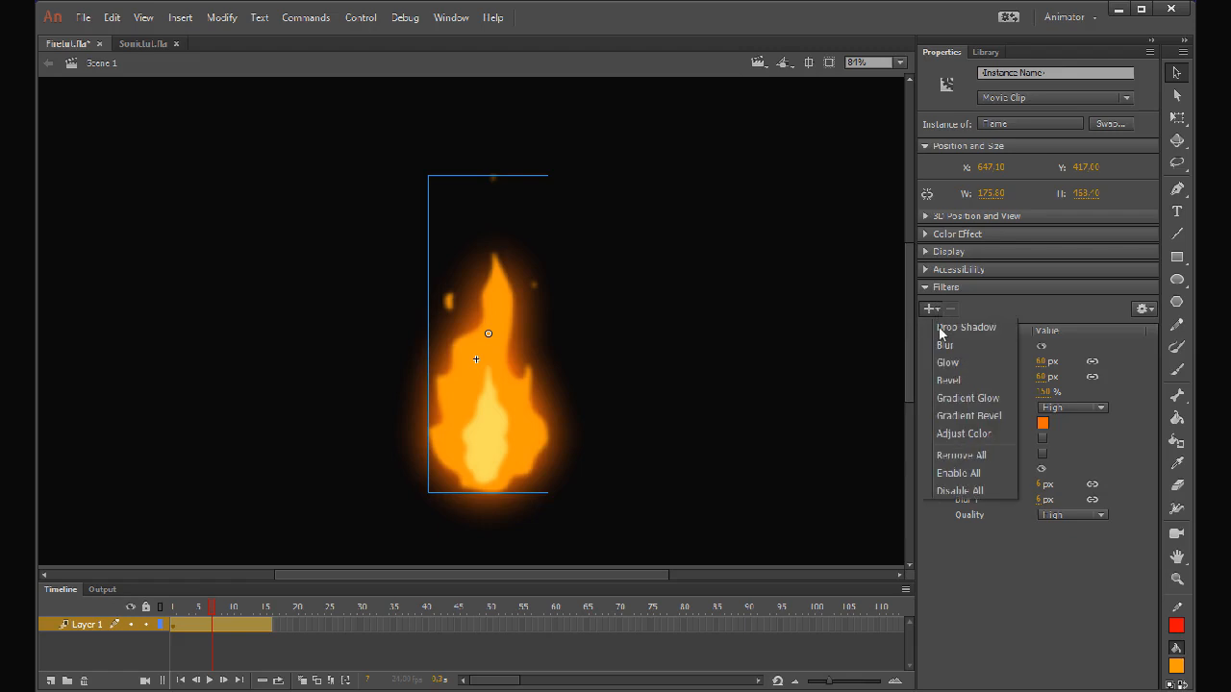
left_click(955, 432)
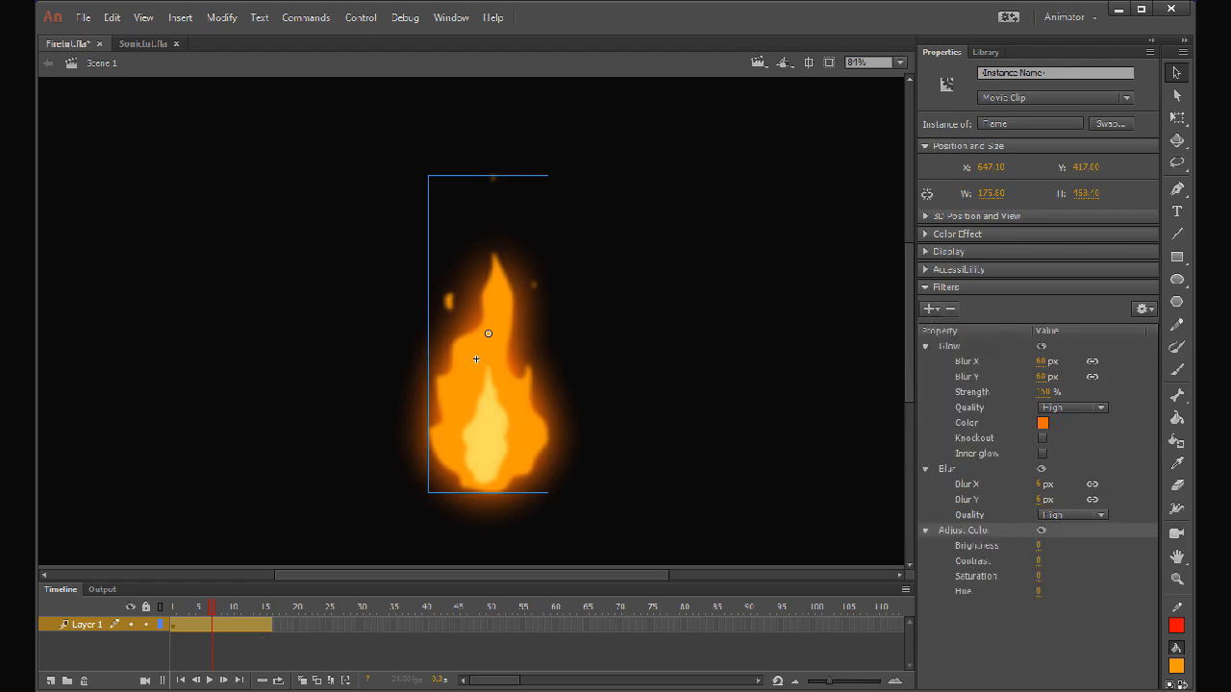
Extend the Layer 1 motion tween to frame 50 and select that last frame.
left_click(172, 624)
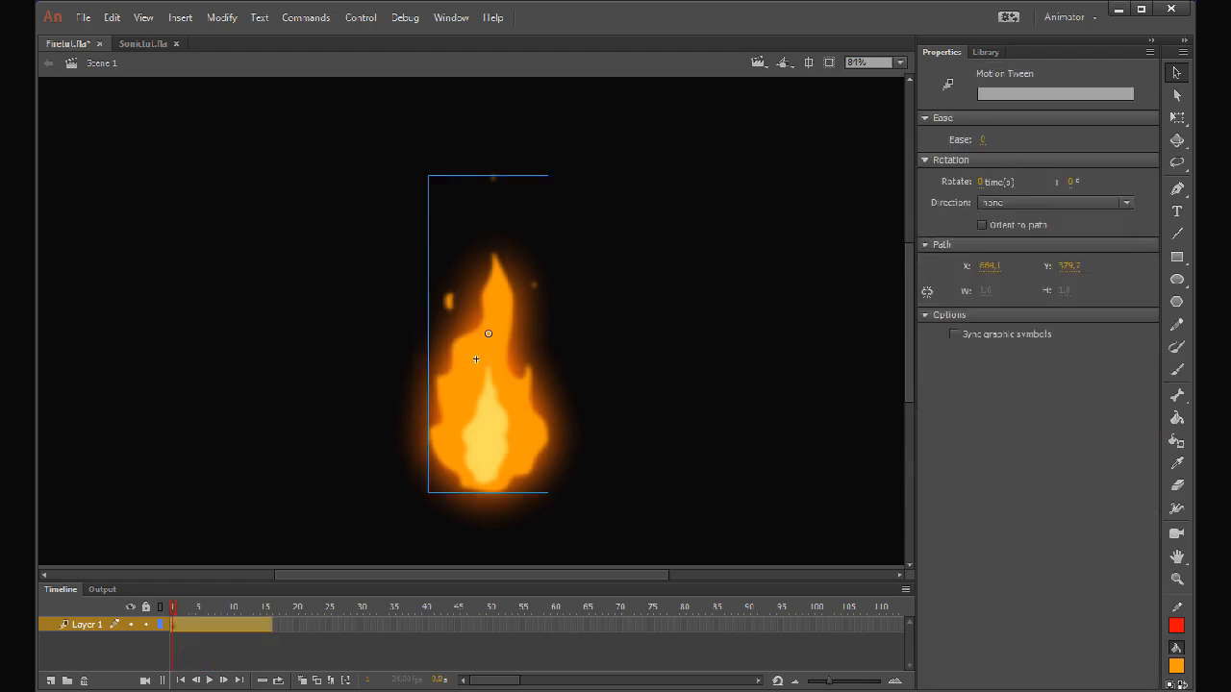
left_click(273, 657)
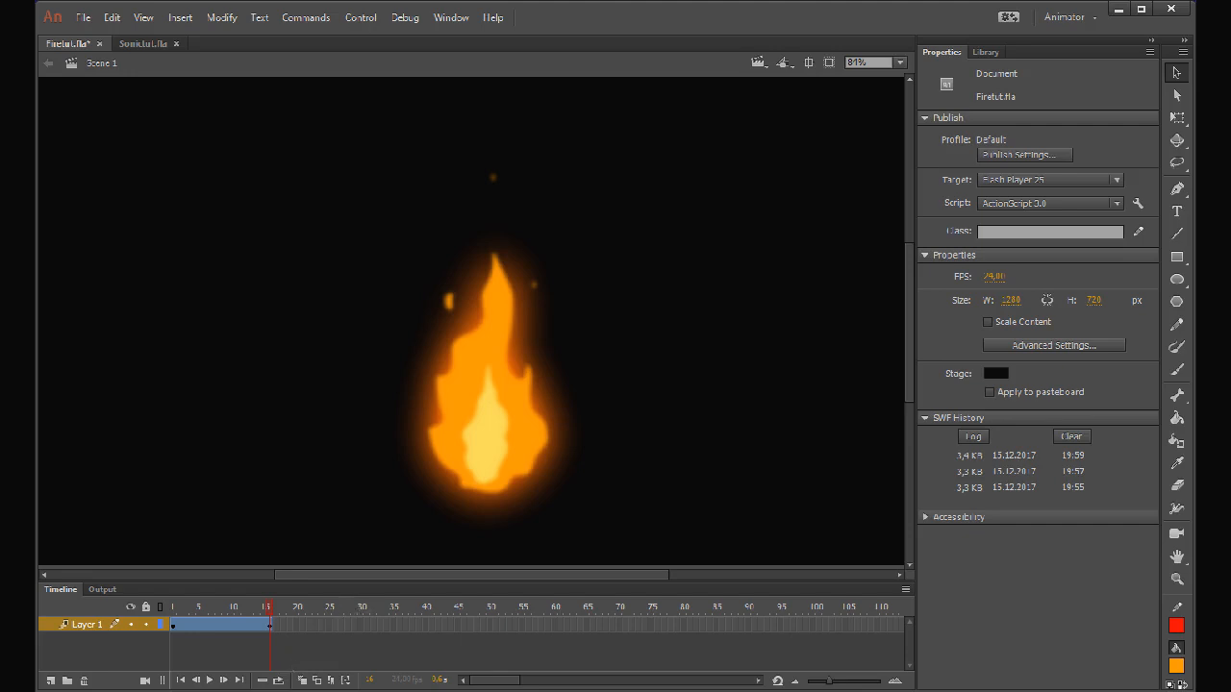
left_click_drag(269, 625, 489, 625)
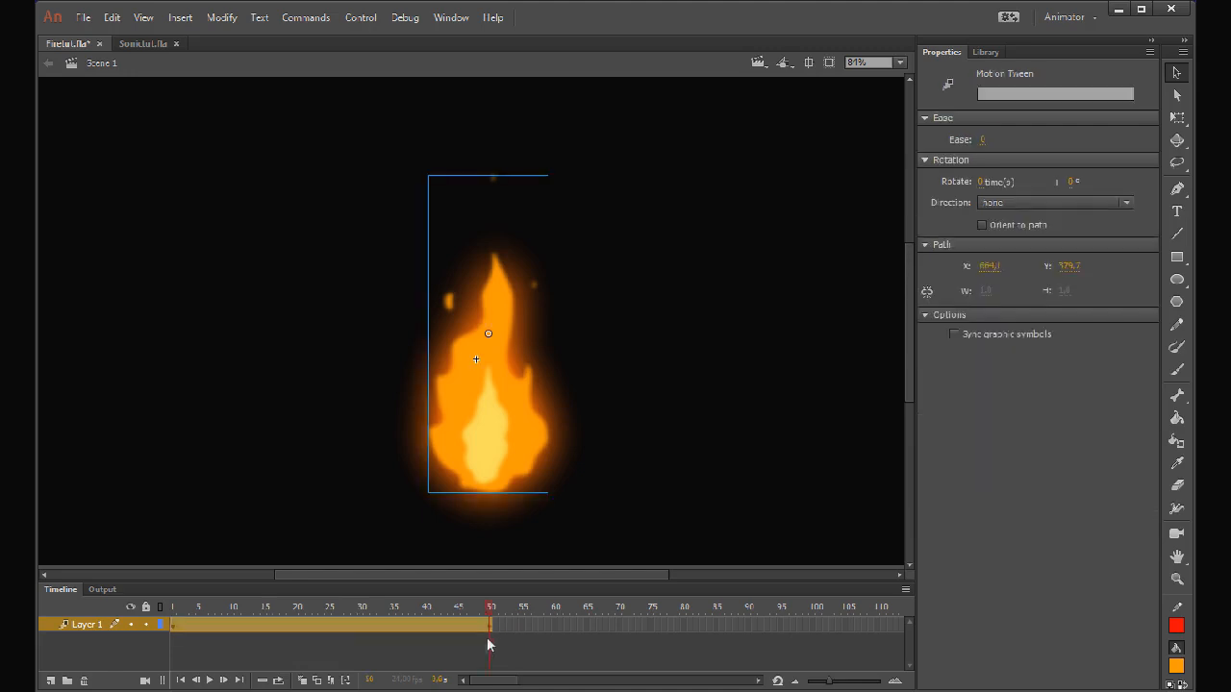
left_click(489, 625)
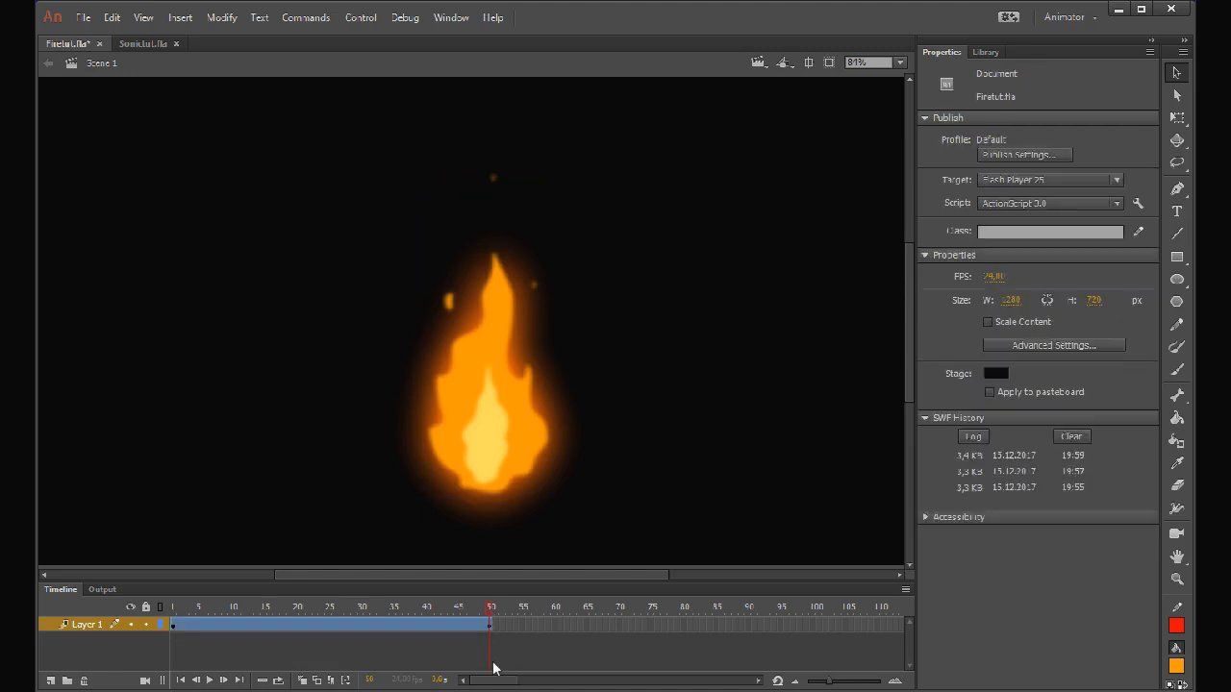
left_click(490, 630)
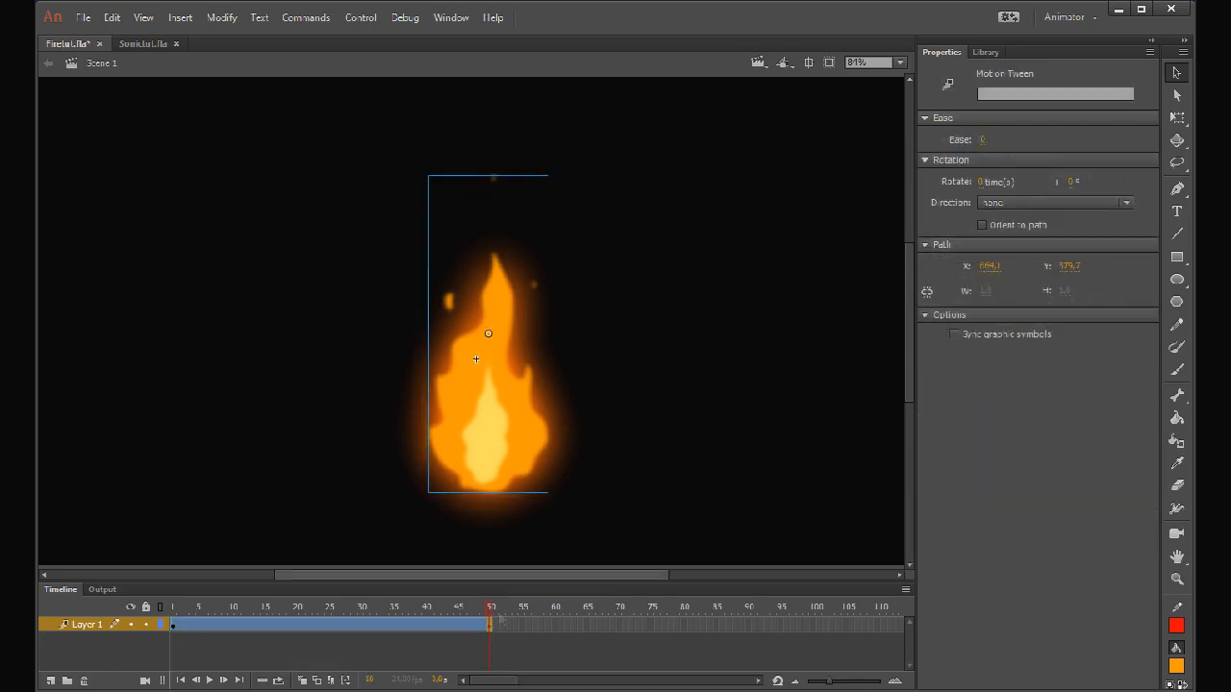
At frame 50, try negative hues on the Flame instance's Adjust Color filter, set the hue to 154, and raise the brightness.
left_click(476, 358)
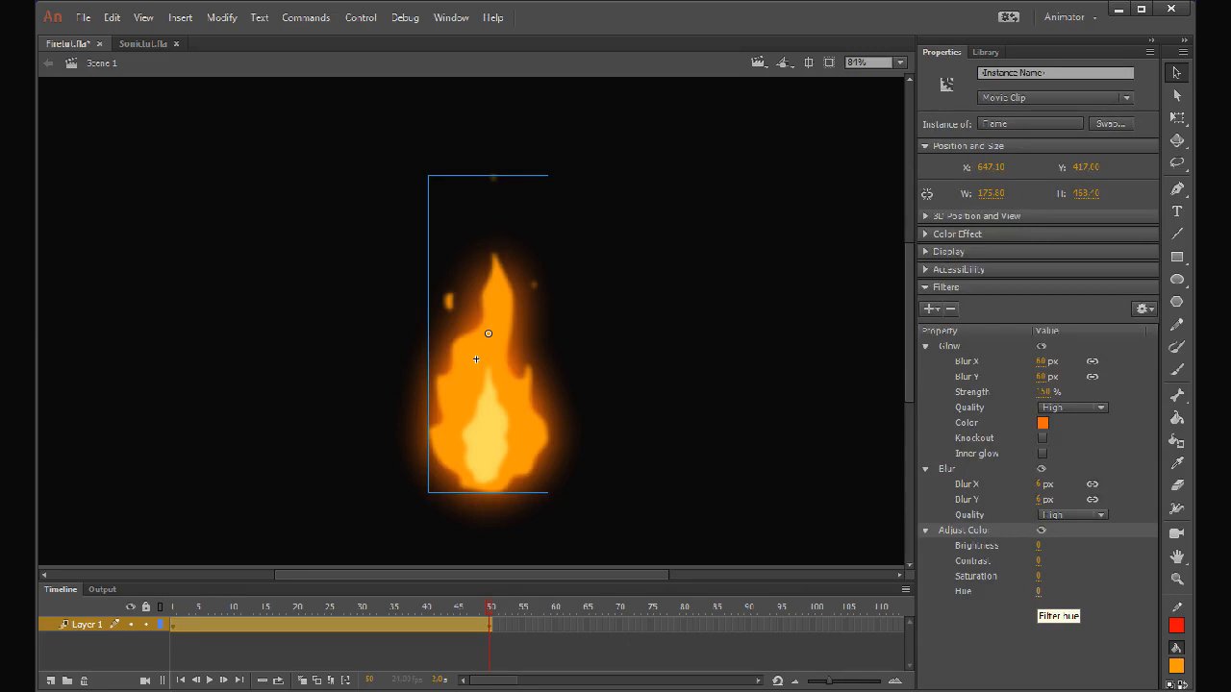
left_click(1036, 593)
type("-35")
key("Return")
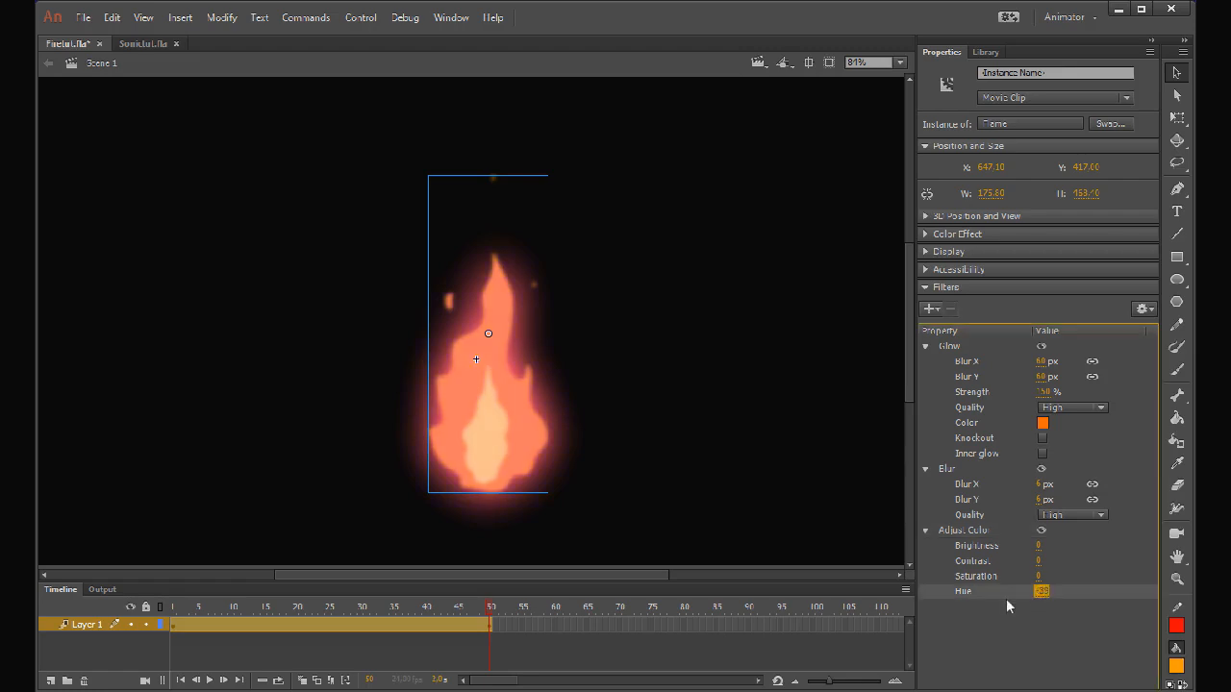
left_click_drag(1040, 592, 1011, 591)
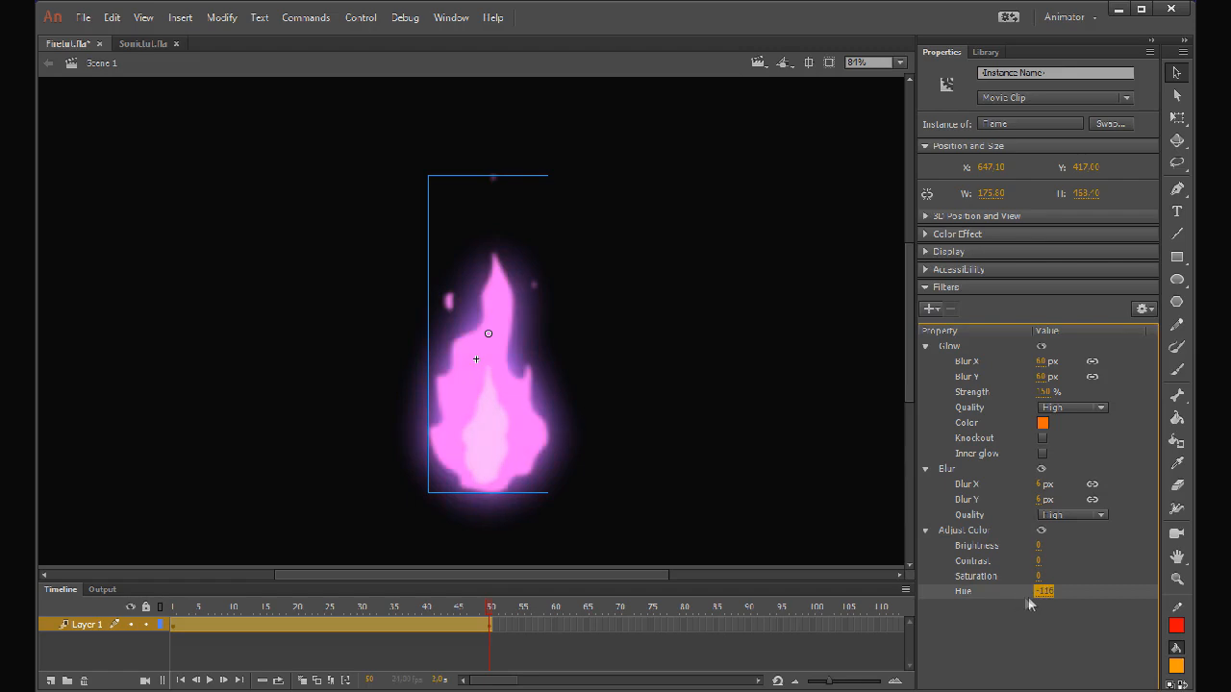
mouse_move(1044, 592)
left_mouse_down()
mouse_move(1023, 601)
mouse_move(1034, 603)
left_mouse_up()
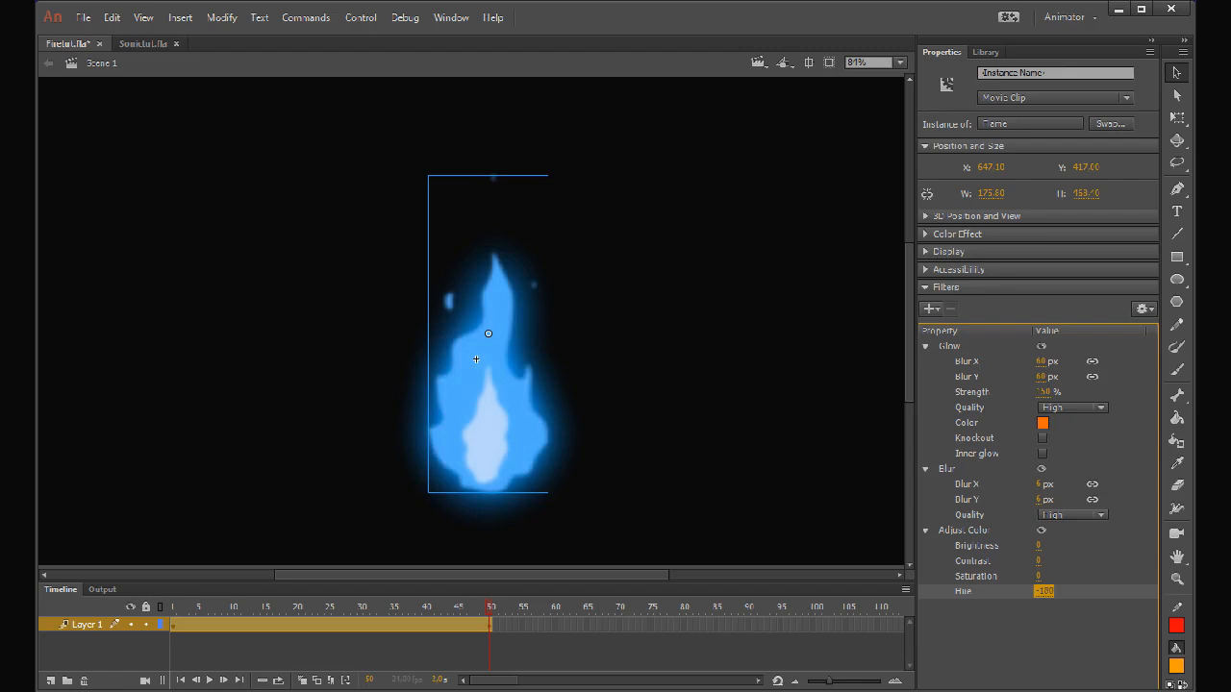
mouse_move(1040, 593)
left_mouse_down()
mouse_move(1088, 601)
mouse_move(1061, 600)
mouse_move(1072, 586)
mouse_move(1101, 590)
mouse_move(1019, 597)
left_mouse_up()
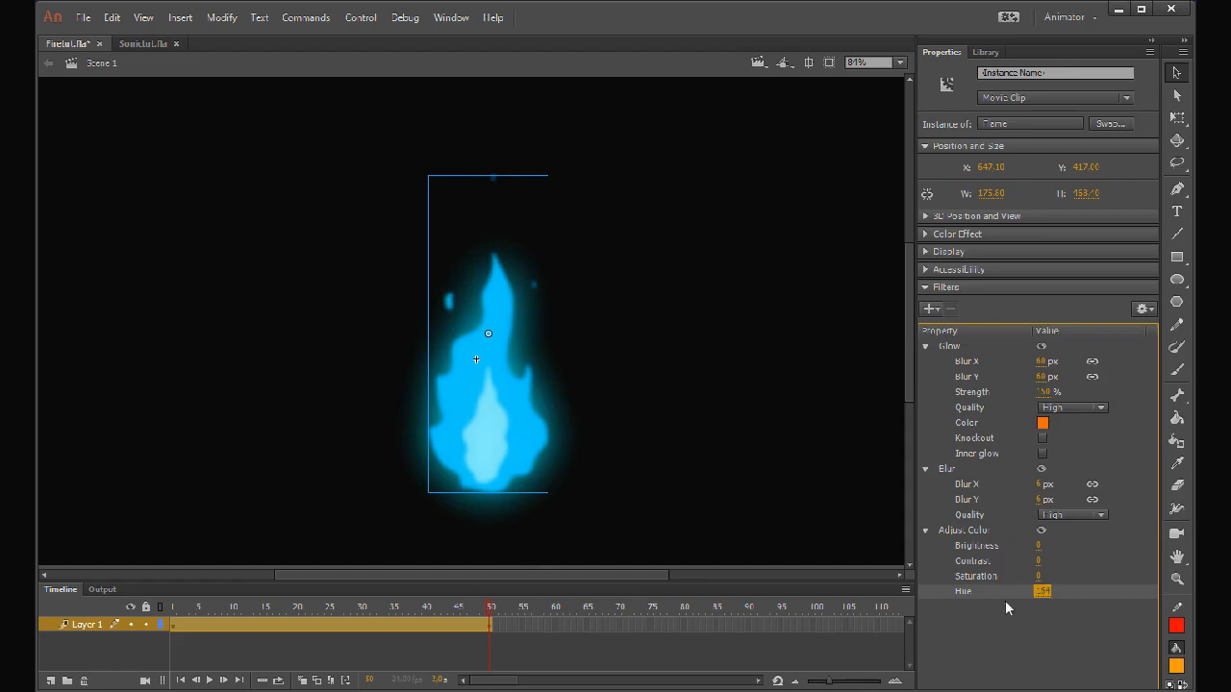
left_click_drag(1038, 545, 1061, 550)
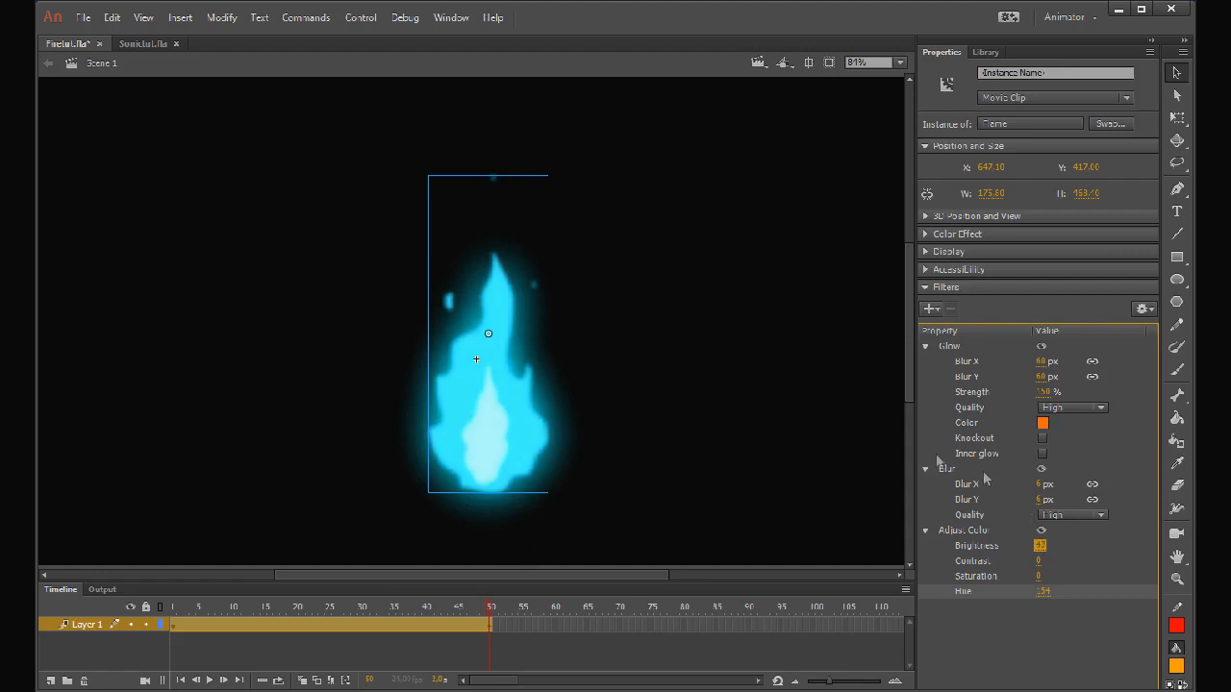
Test the movie to preview the flame's colour change, and close the preview.
key("ctrl+Return")
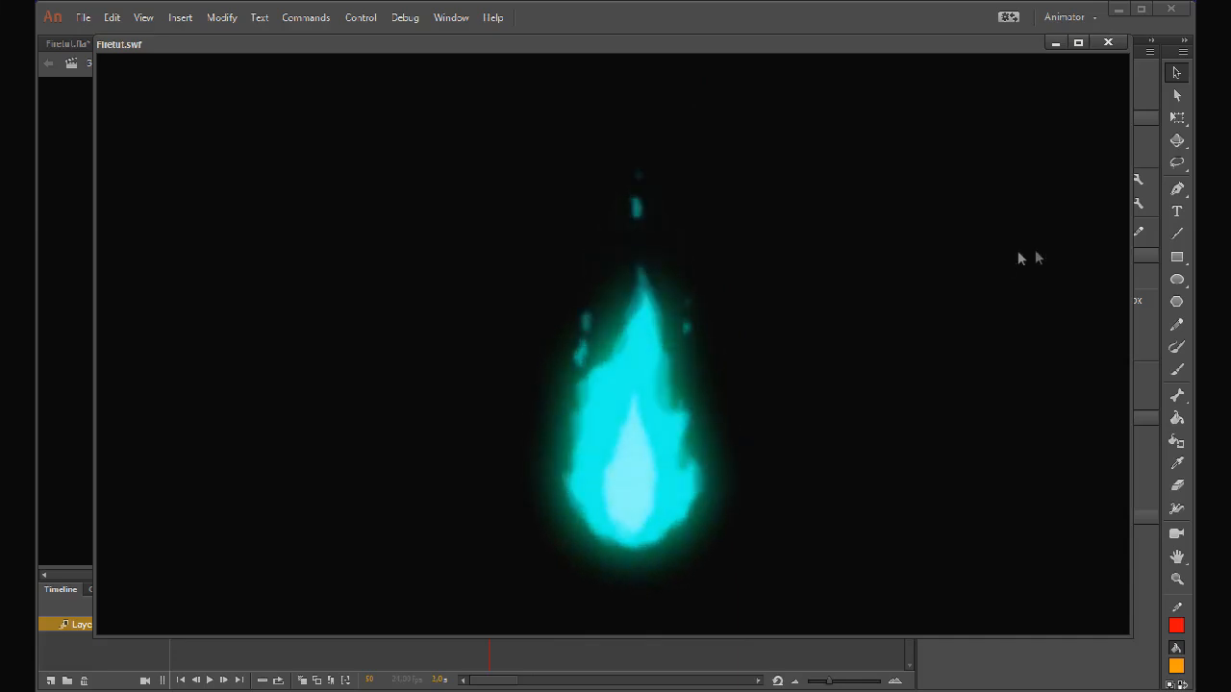
left_click(1108, 43)
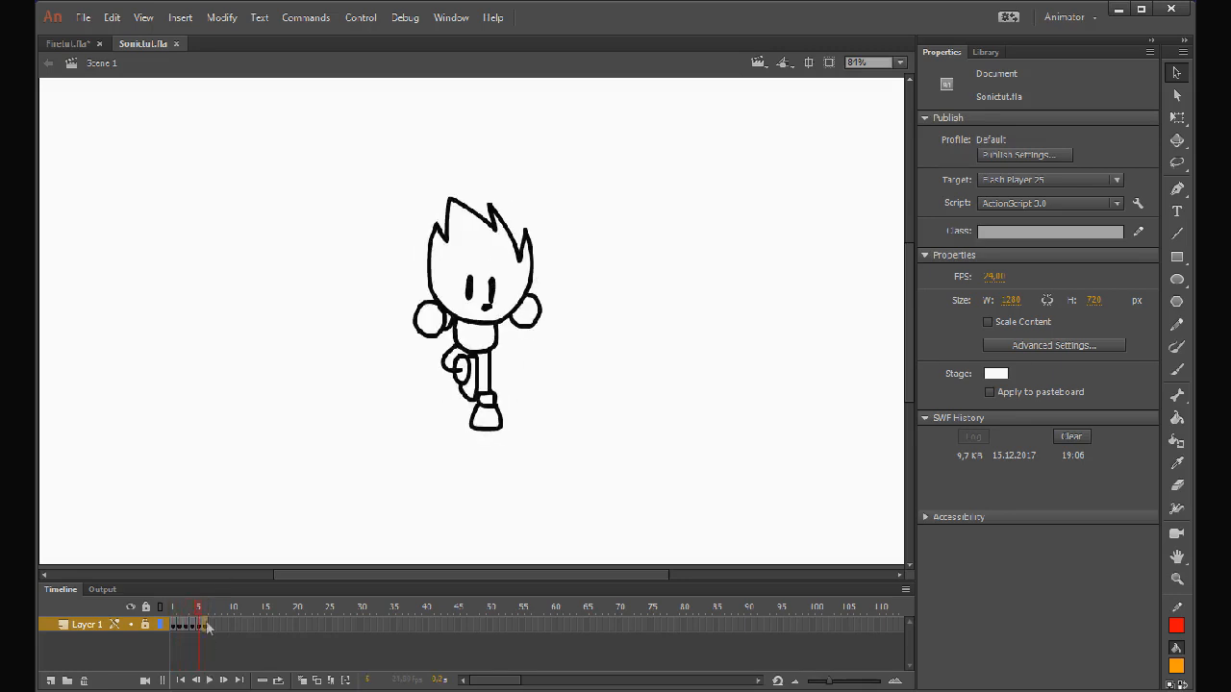
Copy the character's frames on Layer 1 and create a new movie clip symbol named Sanic.
right_click(175, 625)
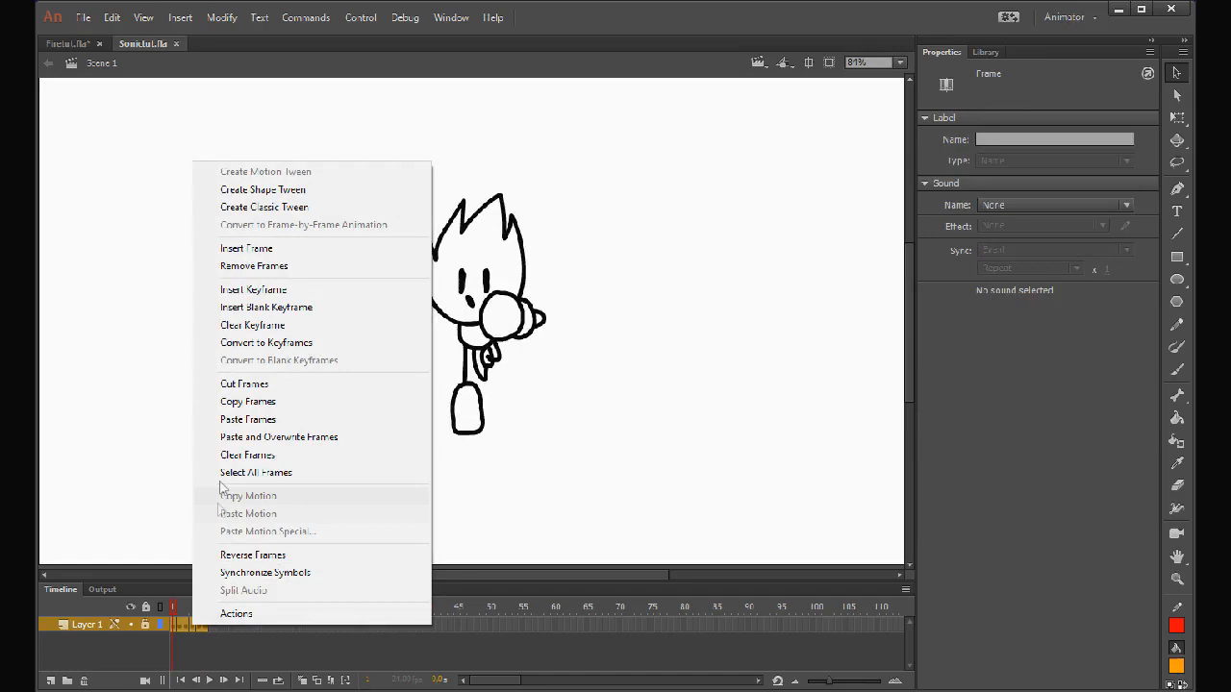
left_click(248, 401)
left_click(180, 17)
left_click(184, 35)
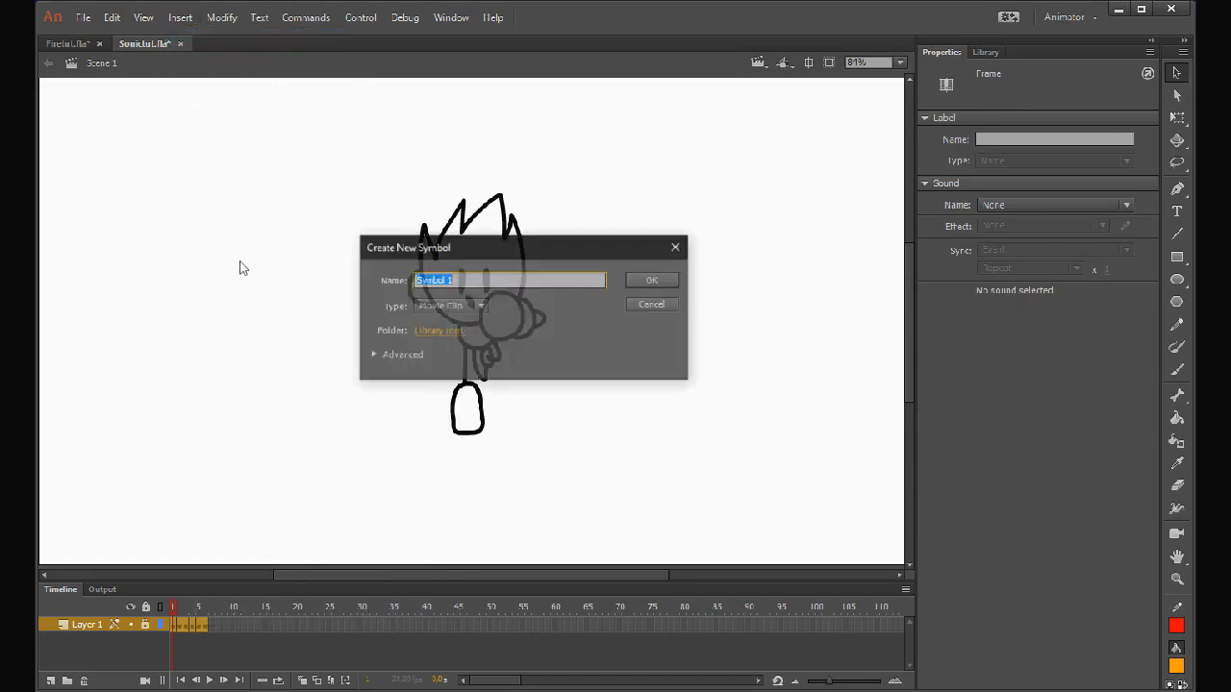
type("Sa")
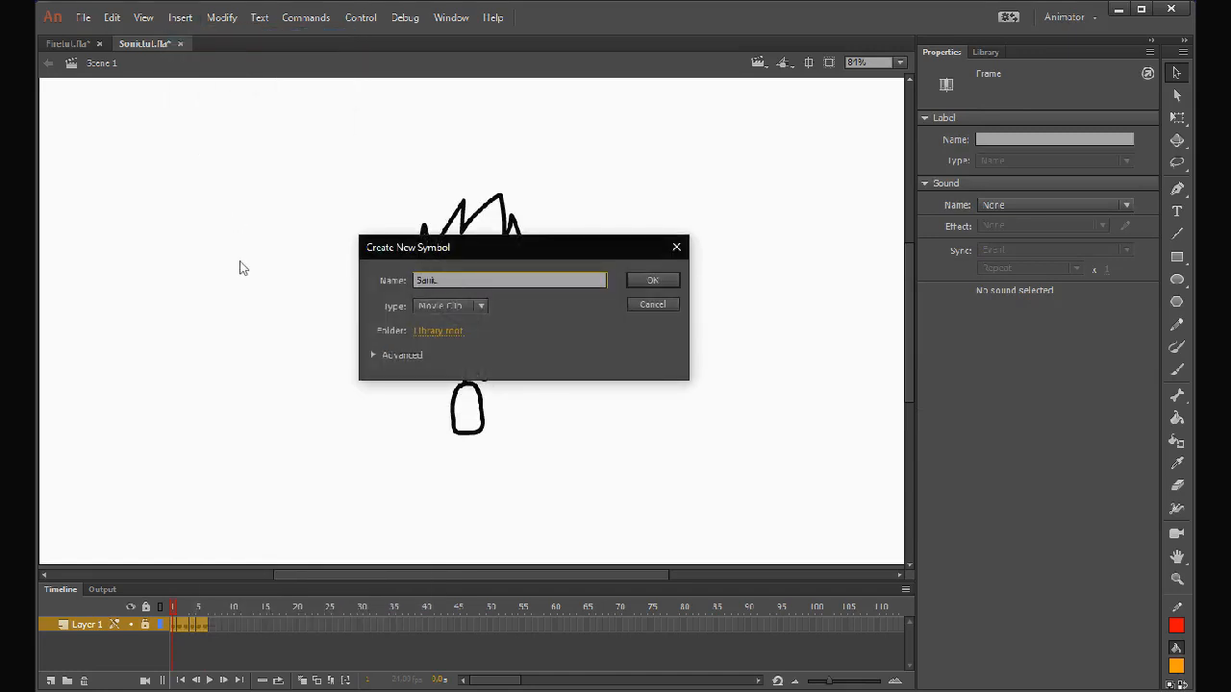
type("nic")
key("Return")
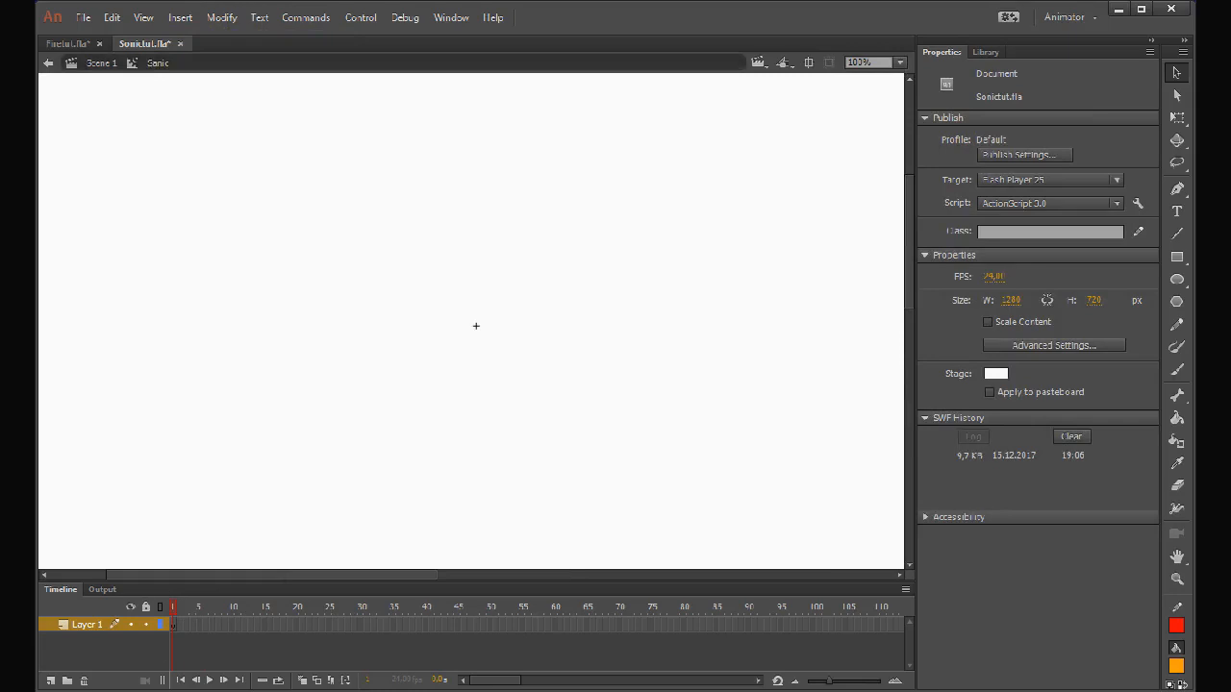
Paste the copied frames into the Sanic movie clip's first frame and return to Scene 1.
right_click(175, 625)
left_click(211, 418)
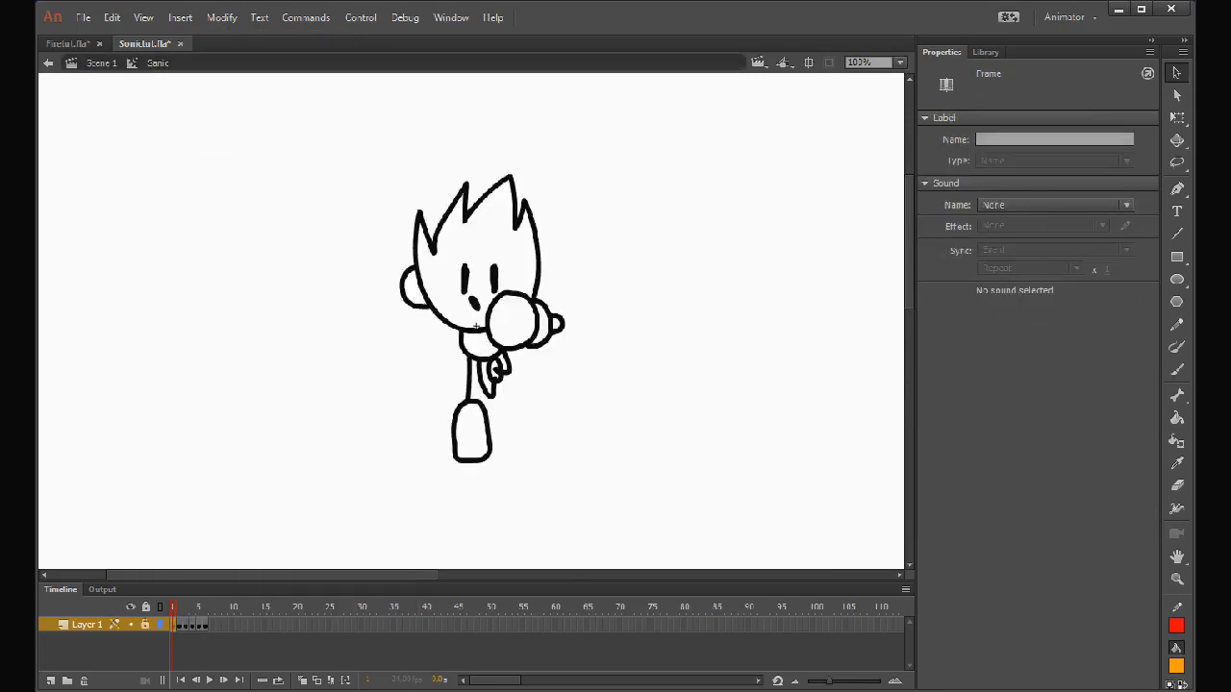
left_click(48, 63)
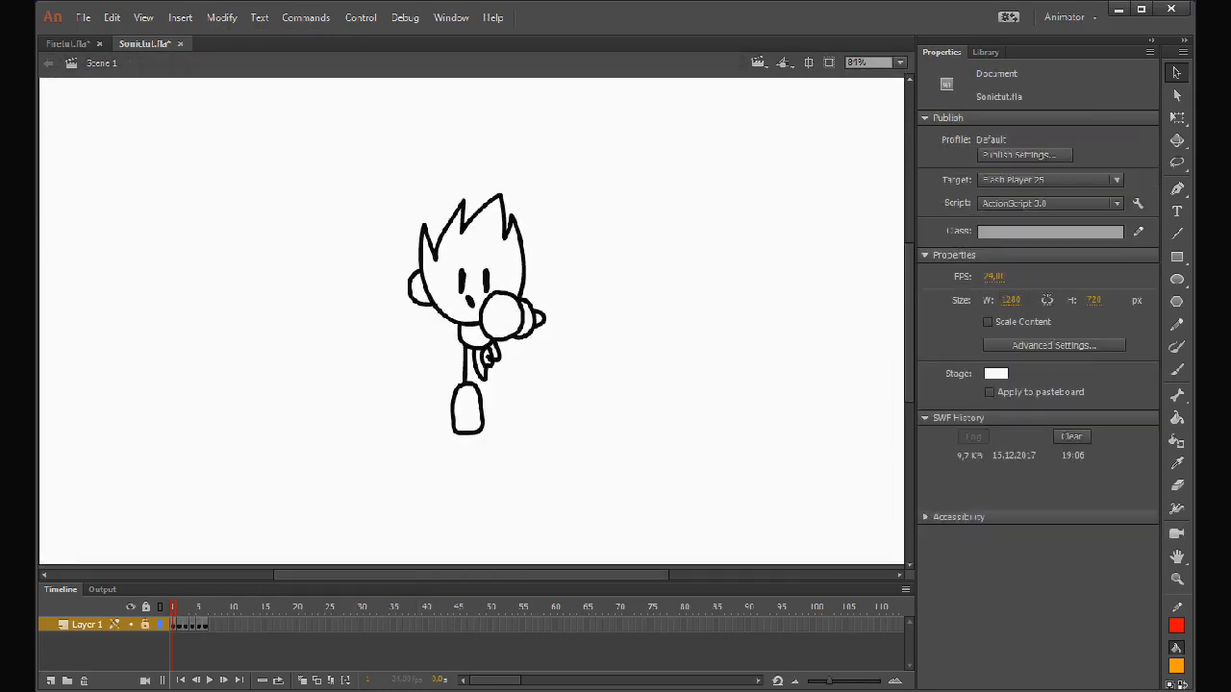
Remove the original character frames from Layer 1 in Scene 1.
left_click_drag(174, 625, 204, 625)
right_click(192, 625)
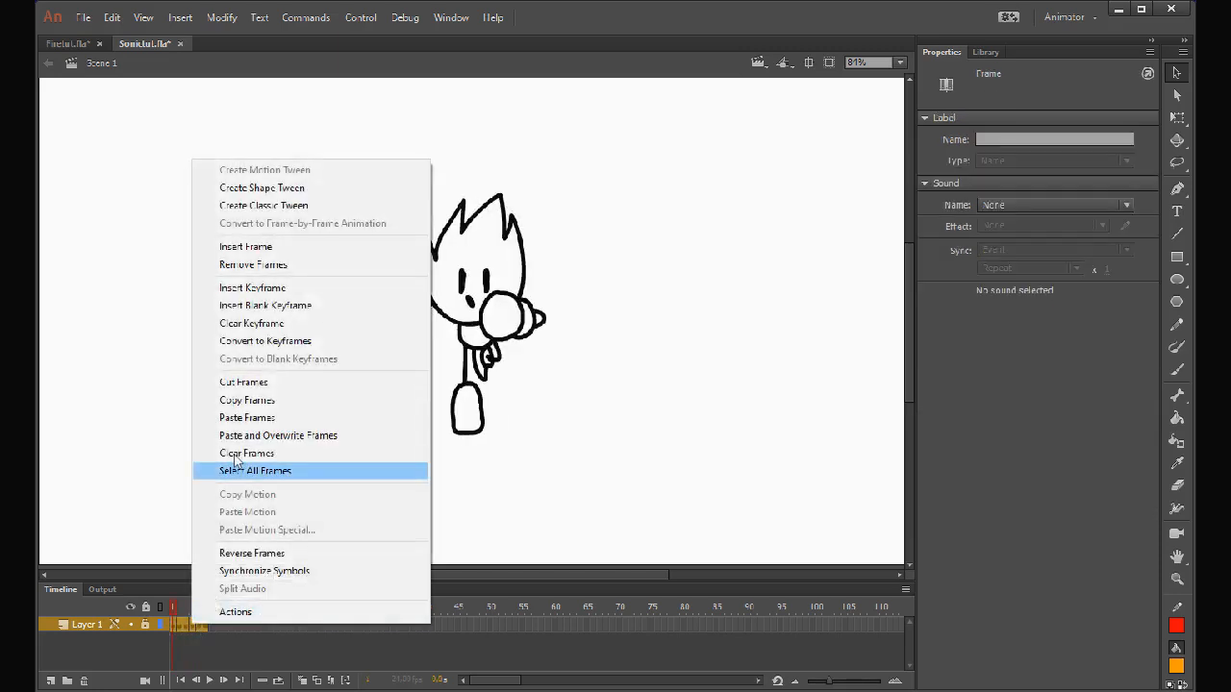
left_click(234, 266)
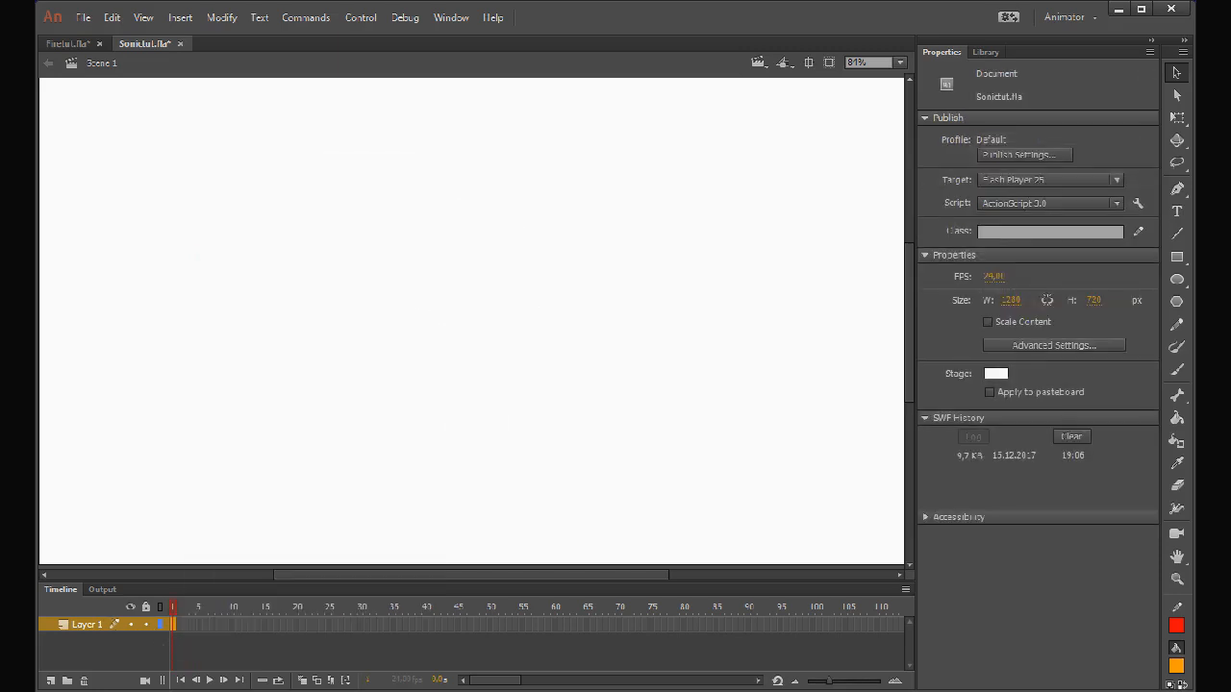
Place the Sanic movie clip from the library near the middle of the stage and extend Layer 1 to frame 6.
left_click(986, 52)
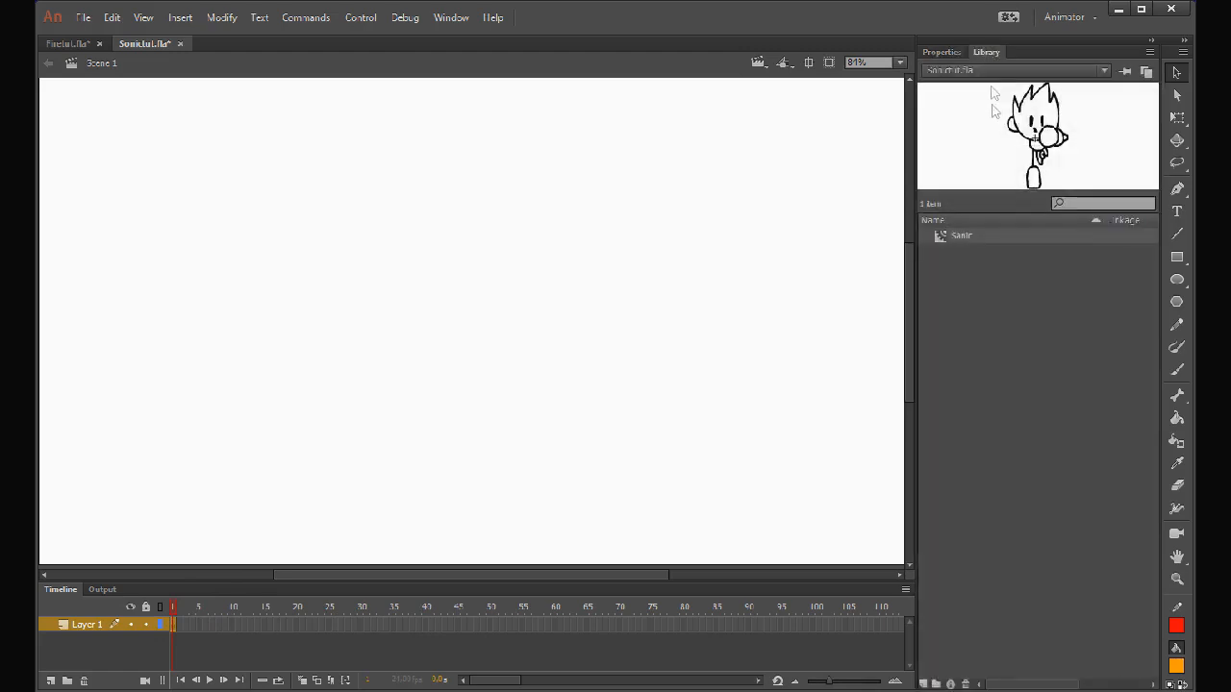
left_click_drag(962, 241, 472, 336)
left_click(552, 288)
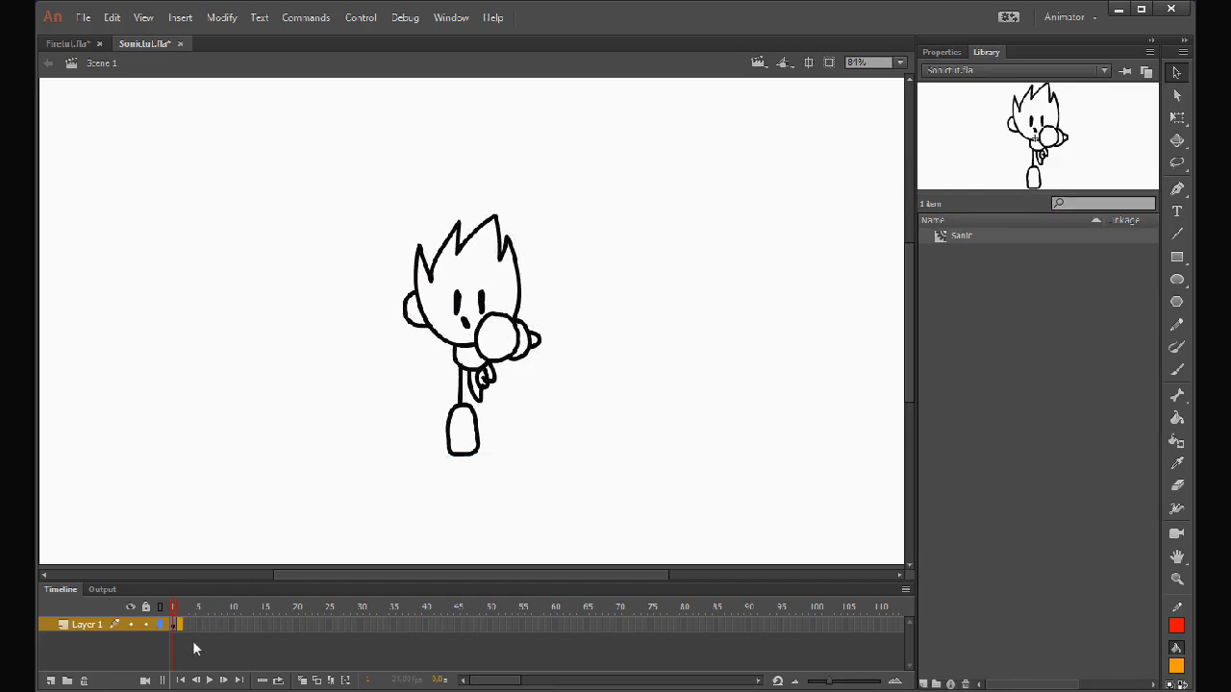
key("F5")
key("F5")
key("F5")
key("F5")
key("F5")
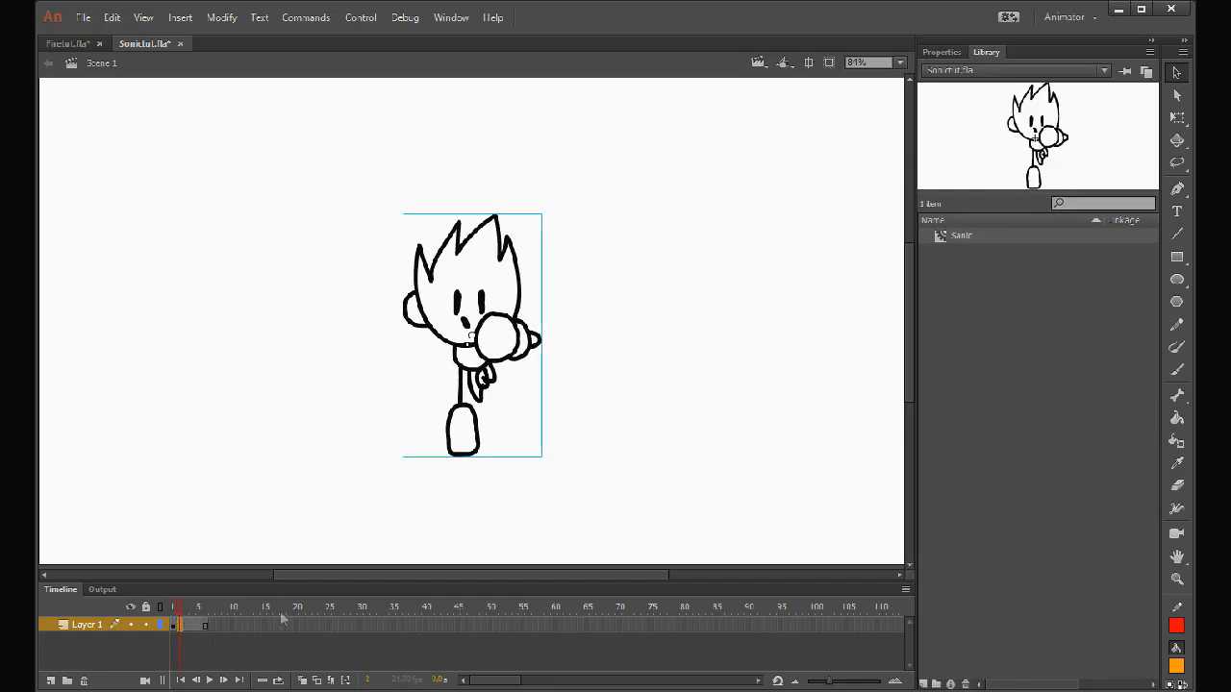
Test the movie to preview the Sanic clip, close the preview, and look at the instance's filter properties.
key("ctrl+Return")
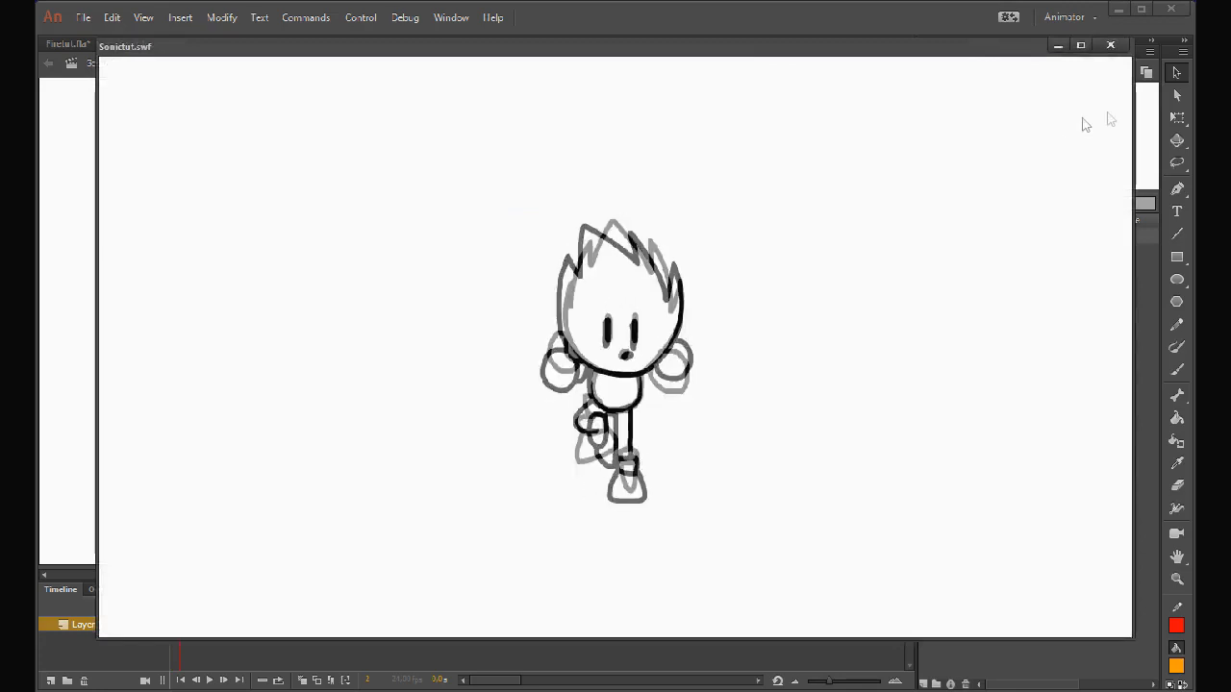
left_click(1109, 44)
left_click(991, 449)
left_click(940, 52)
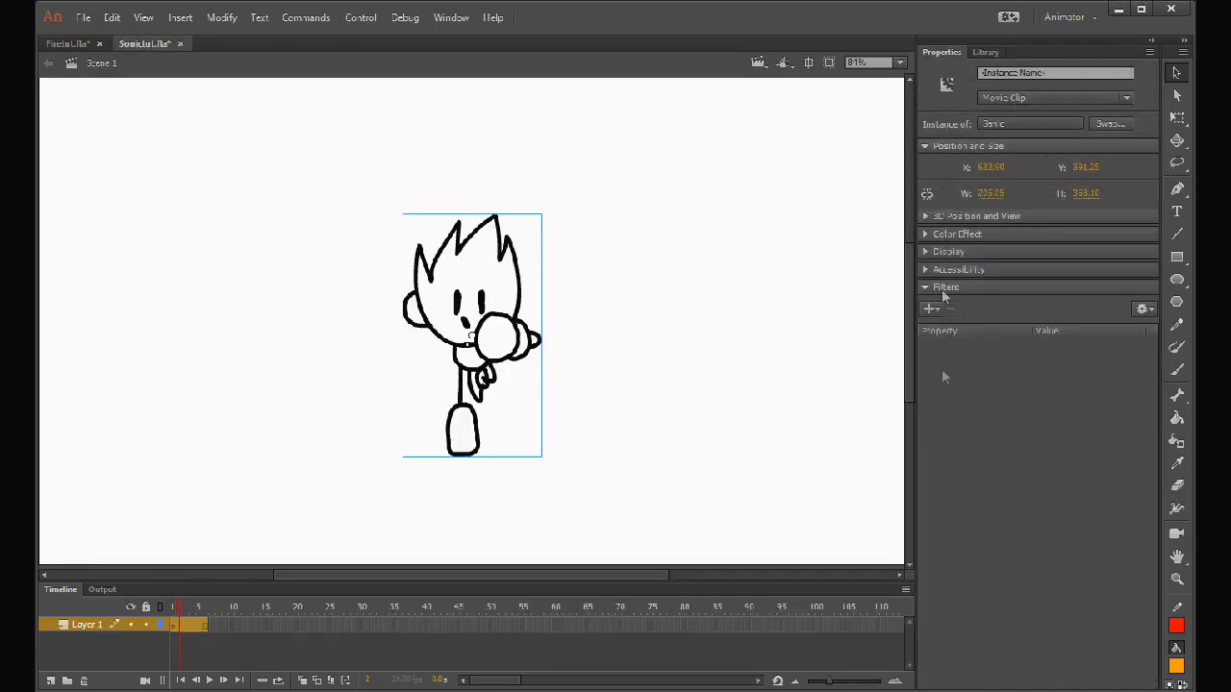
left_click(968, 486)
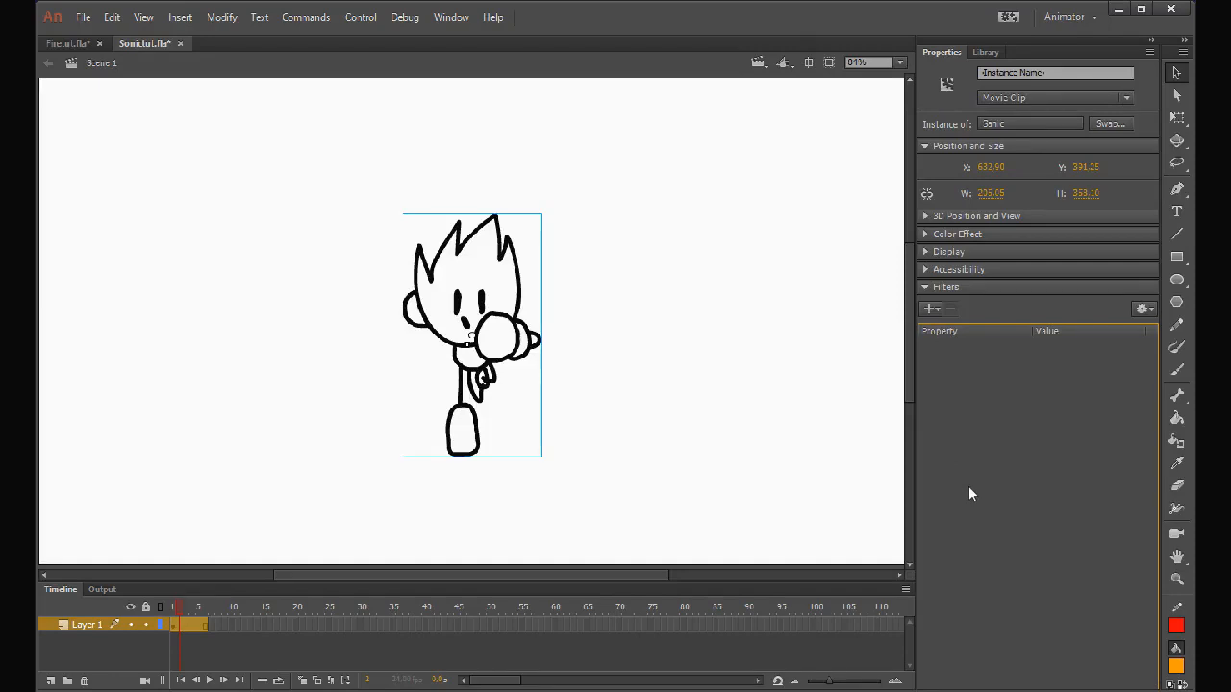
Create a motion tween on the Sanic instance and extend it to frame 80.
right_click(458, 272)
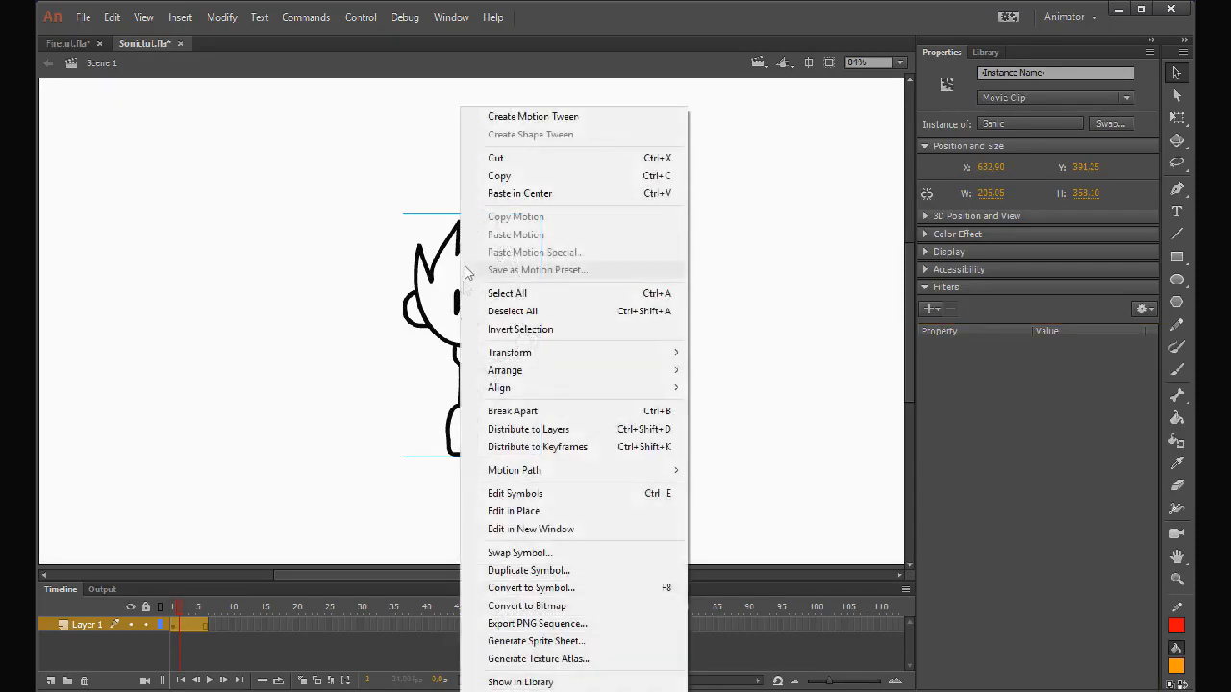
left_click(485, 120)
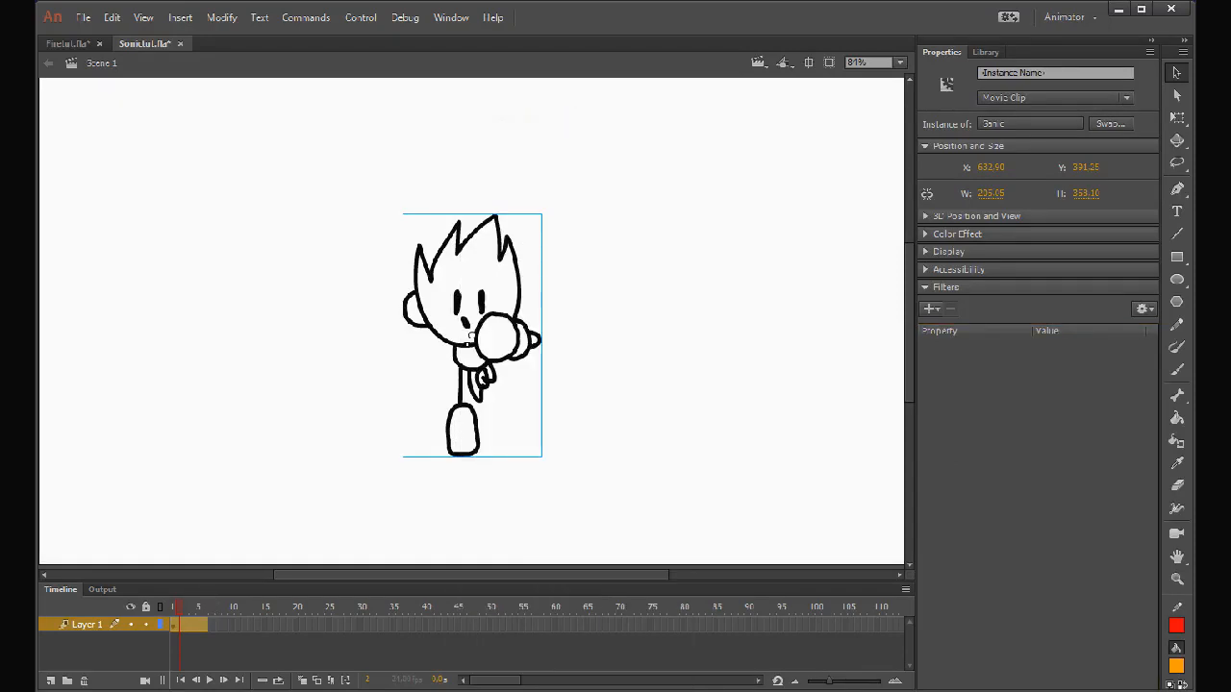
left_click(682, 624)
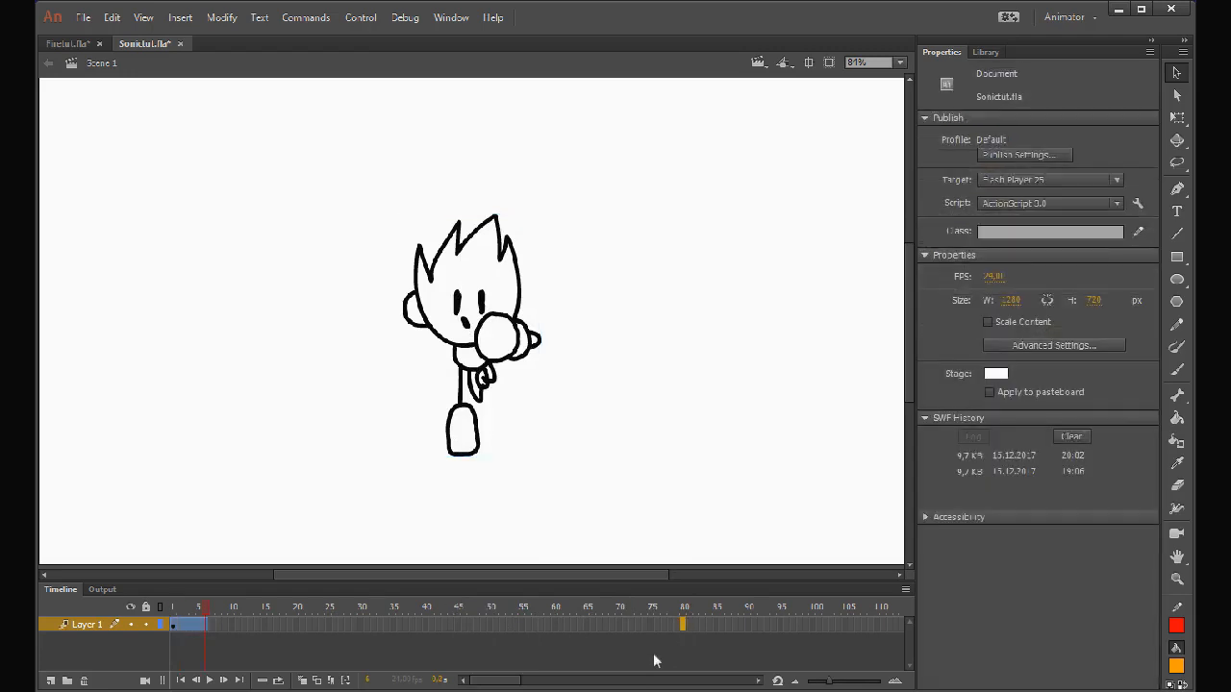
key("F5")
At frame 1, shrink the Sanic instance to a tiny figure and move it to the stage's upper-right corner.
left_click(179, 624)
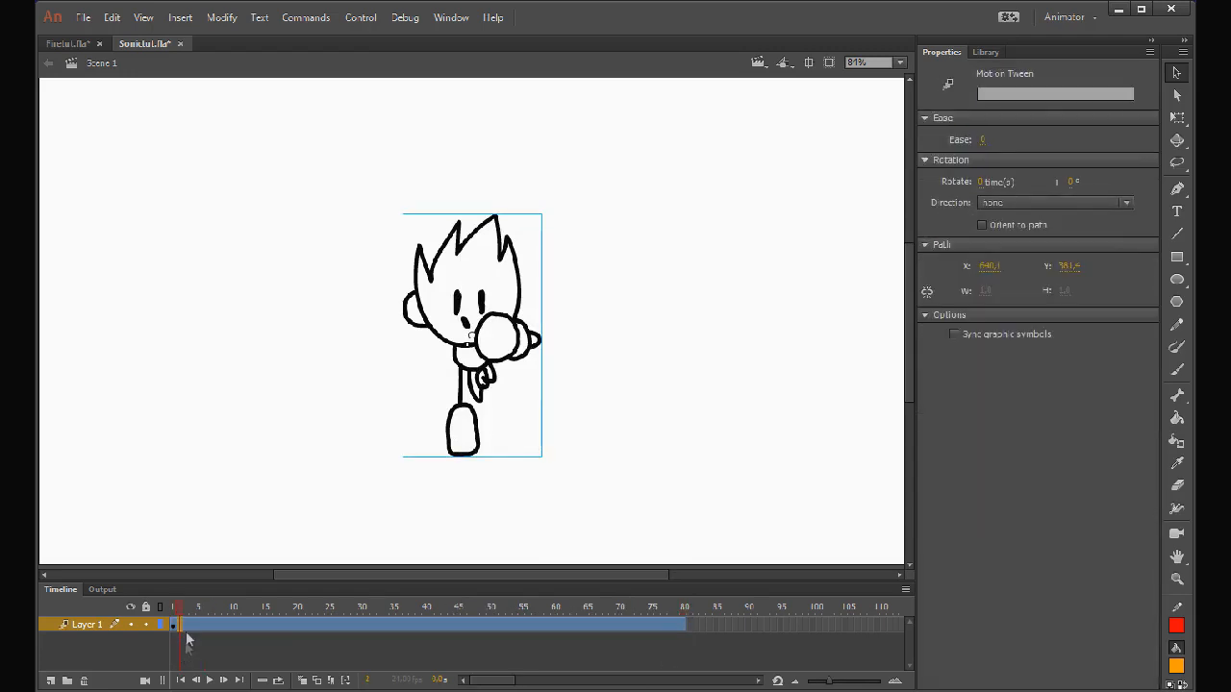
double_click(173, 625)
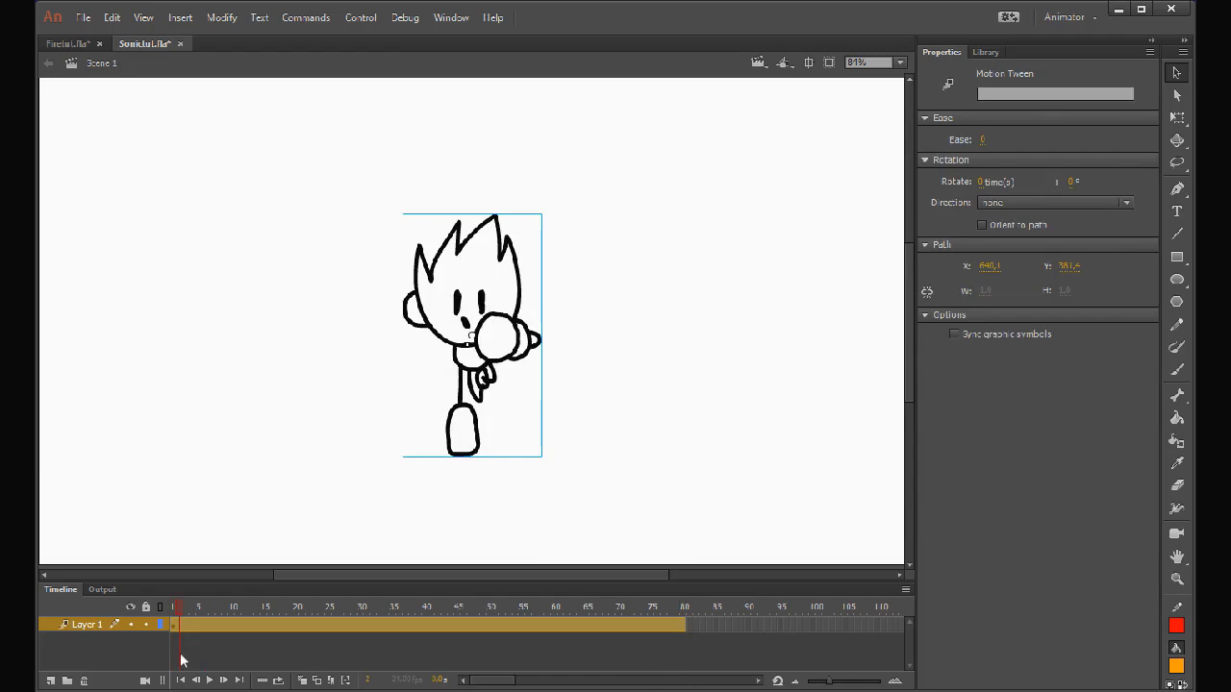
key("q")
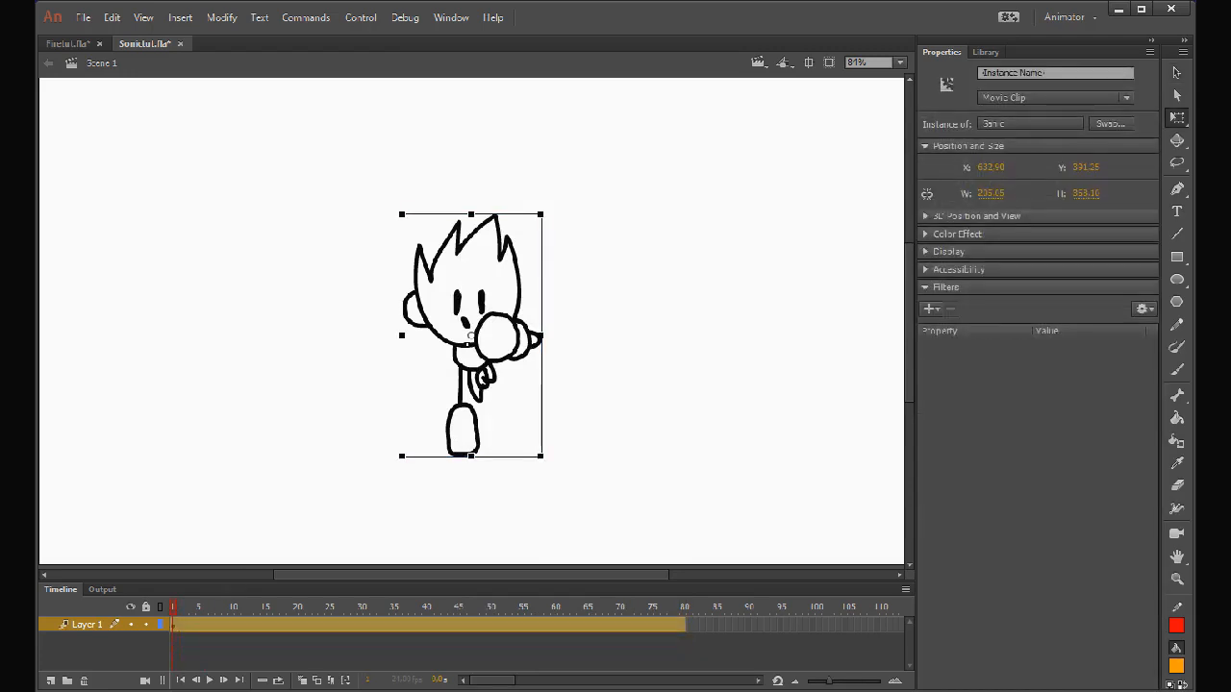
left_click_drag(402, 214, 460, 306)
left_click_drag(627, 268, 823, 177)
key("ctrl+a")
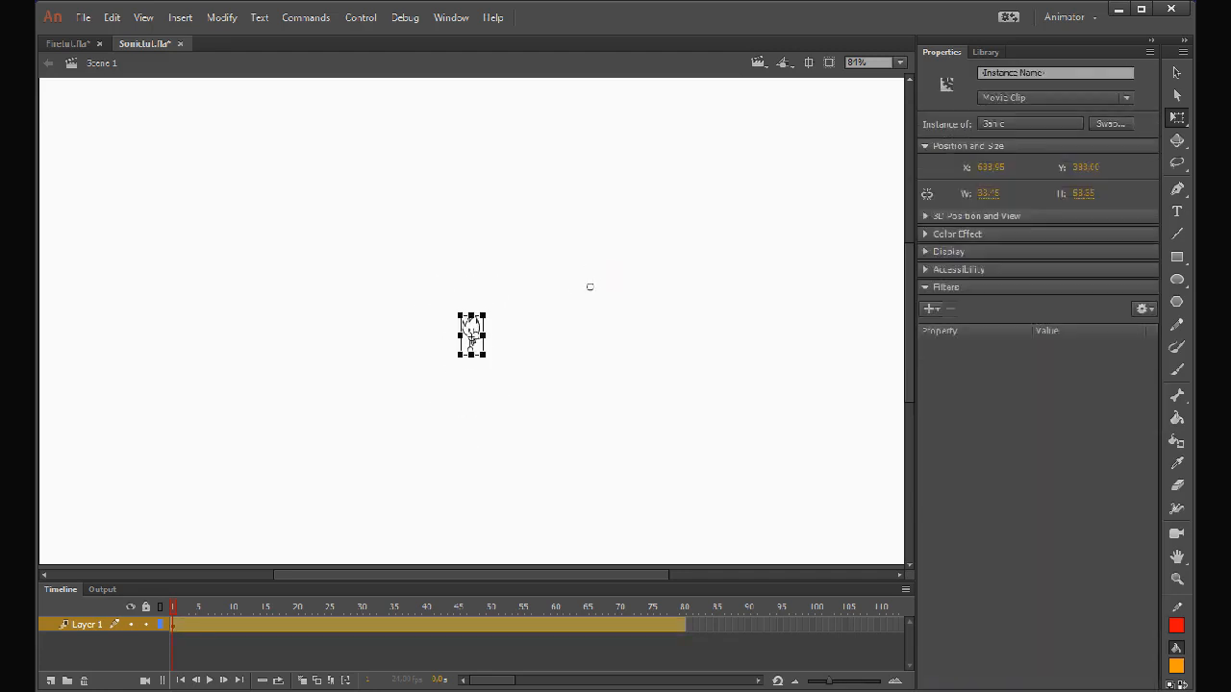
left_click_drag(472, 340, 884, 111)
key("Escape")
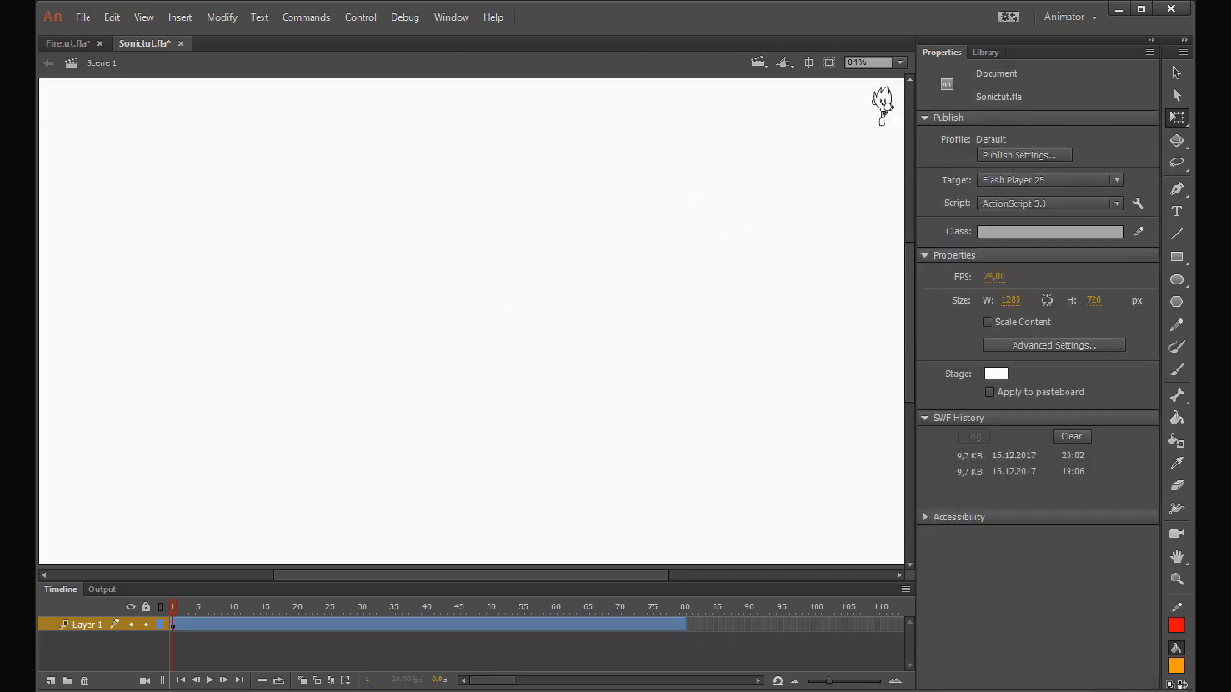
Tilt the tiny Sanic instance slightly counter-clockwise, keeping its frame 1 position in the stage's upper-right corner.
left_click(882, 109)
left_click_drag(883, 111, 565, 339)
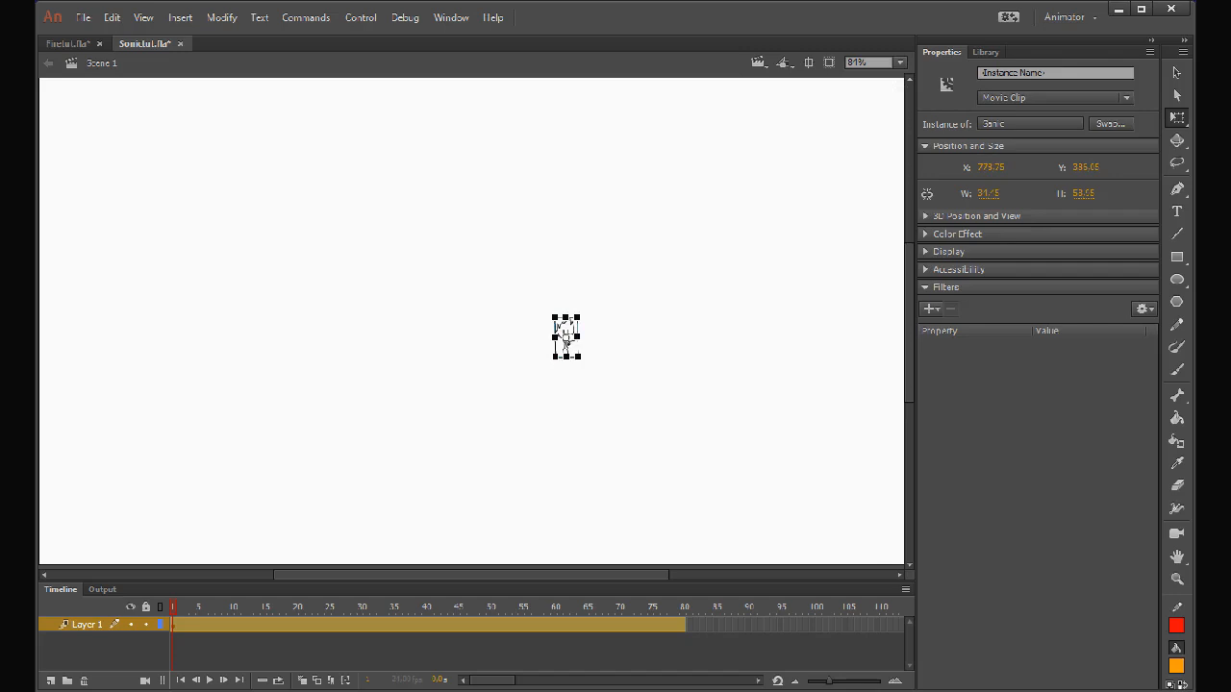
left_click_drag(565, 341, 878, 114)
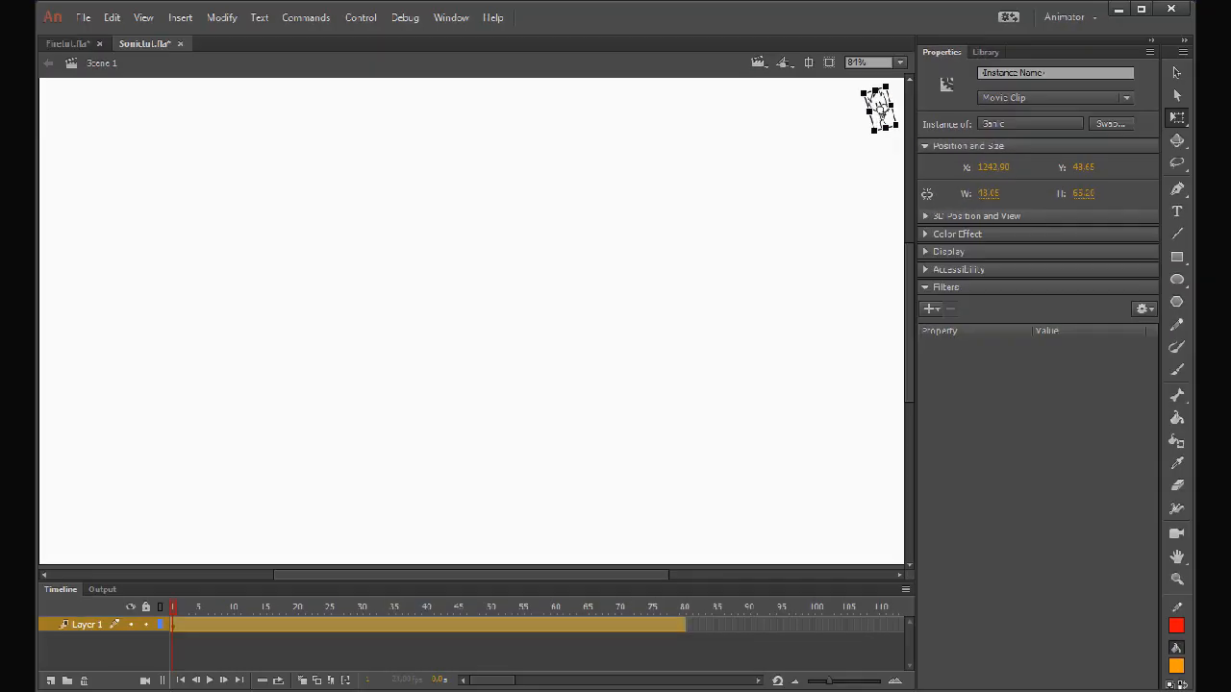
key("Escape")
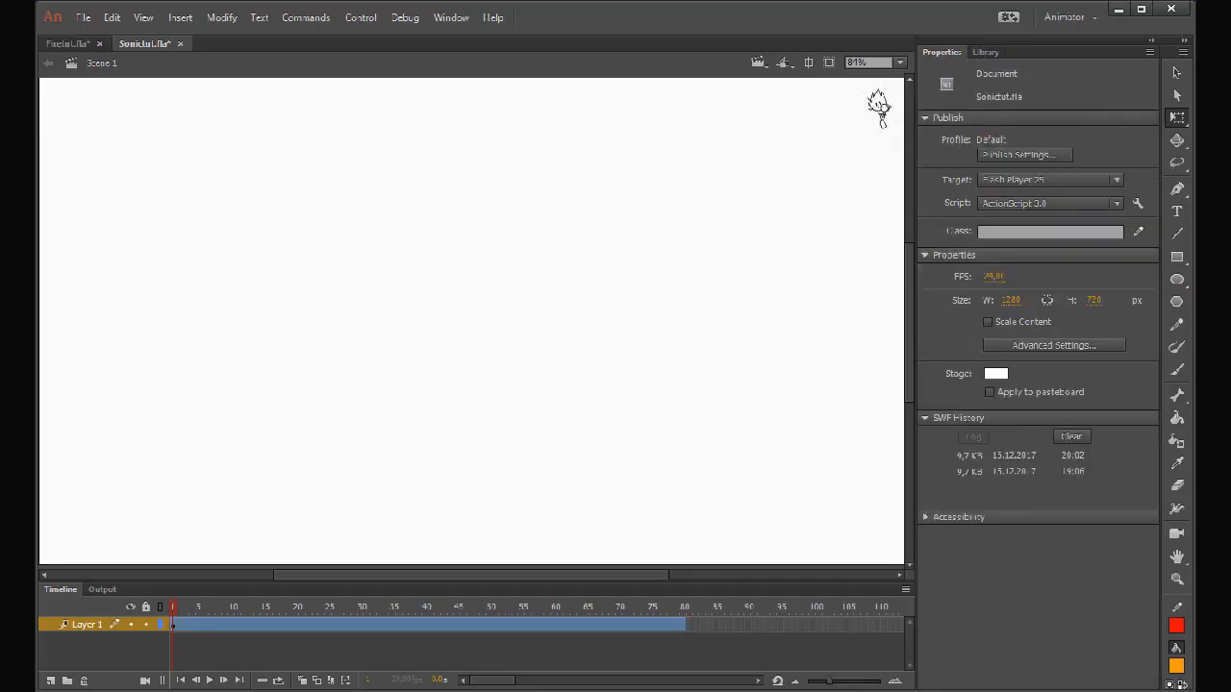
At frame 20, straighten and enlarge the Sanic instance and move it near the middle of the stage.
left_click(297, 624)
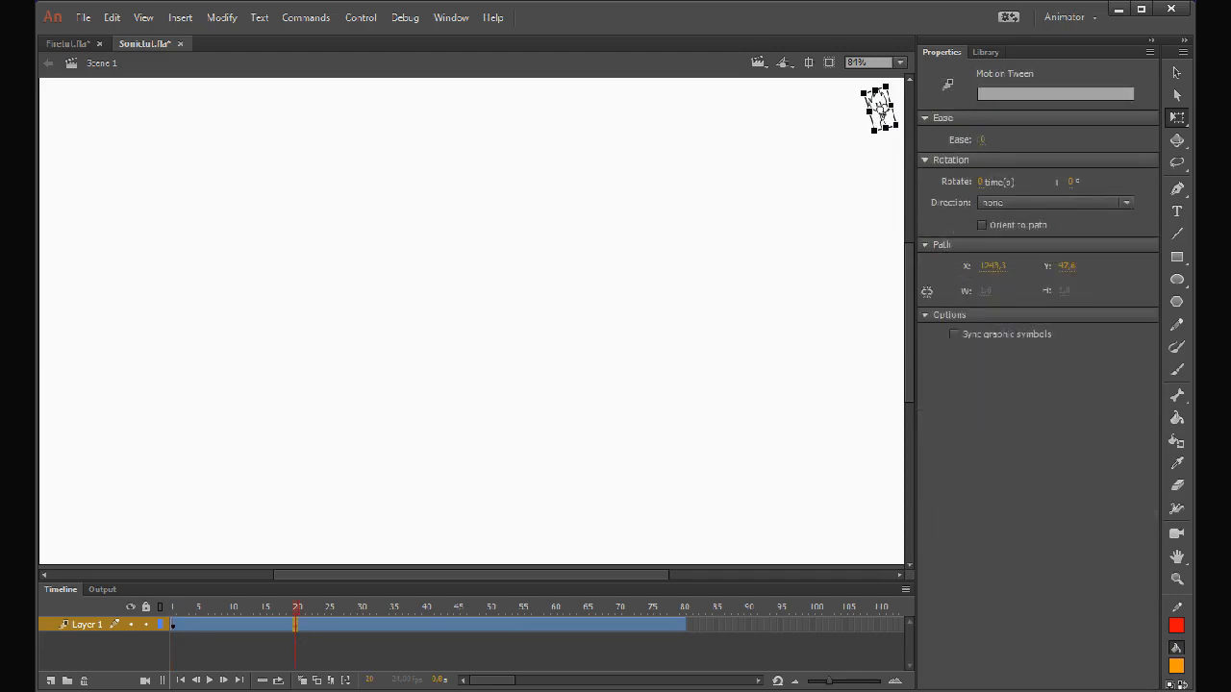
left_click(878, 108)
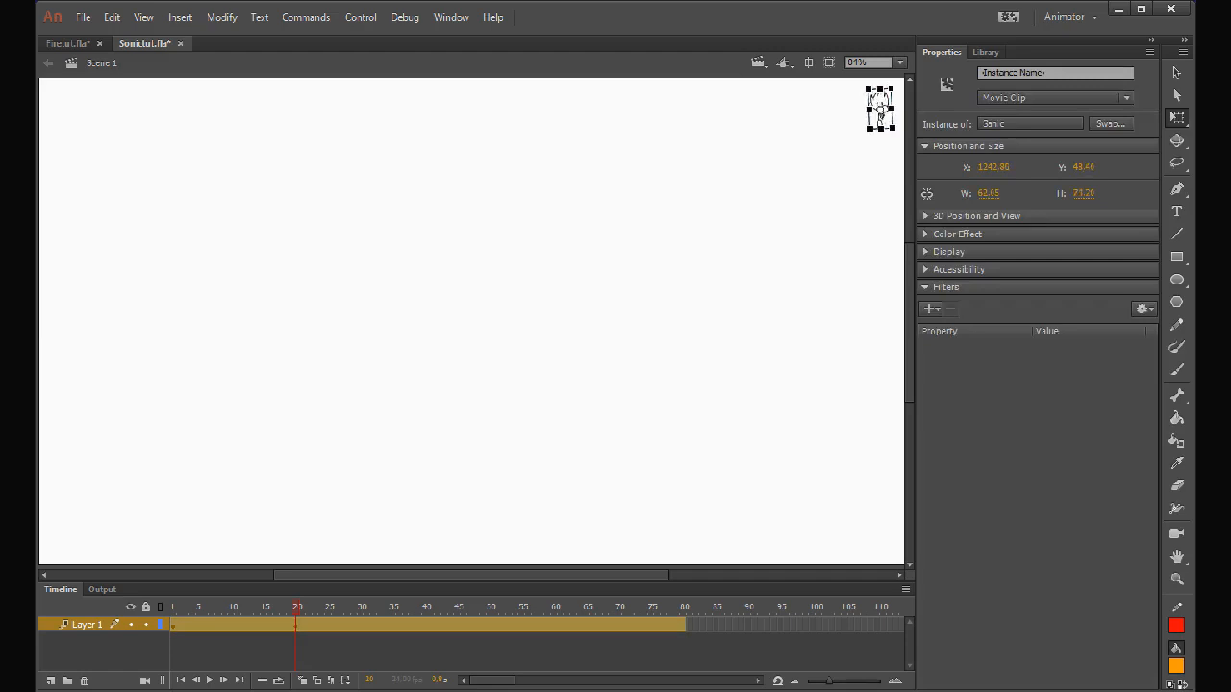
left_click_drag(878, 110, 467, 244)
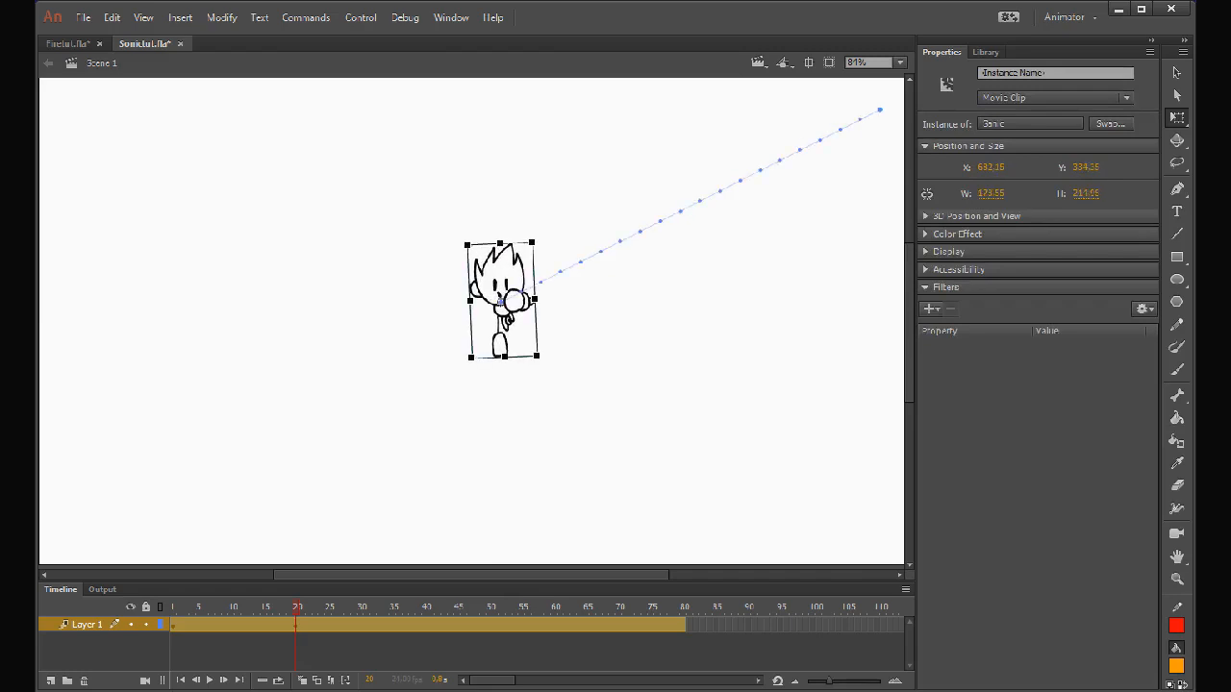
left_click_drag(501, 301, 519, 314)
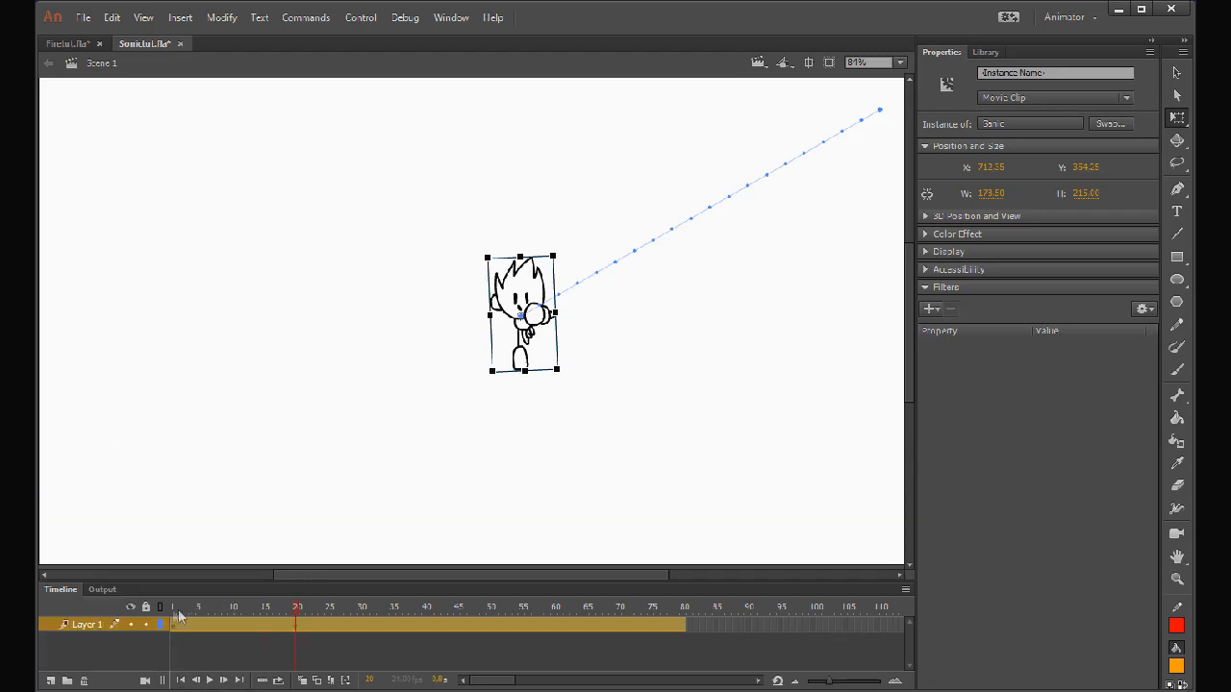
Step back and forth through the tween's first 20 frames to examine the character's movement along the path.
left_click(234, 620)
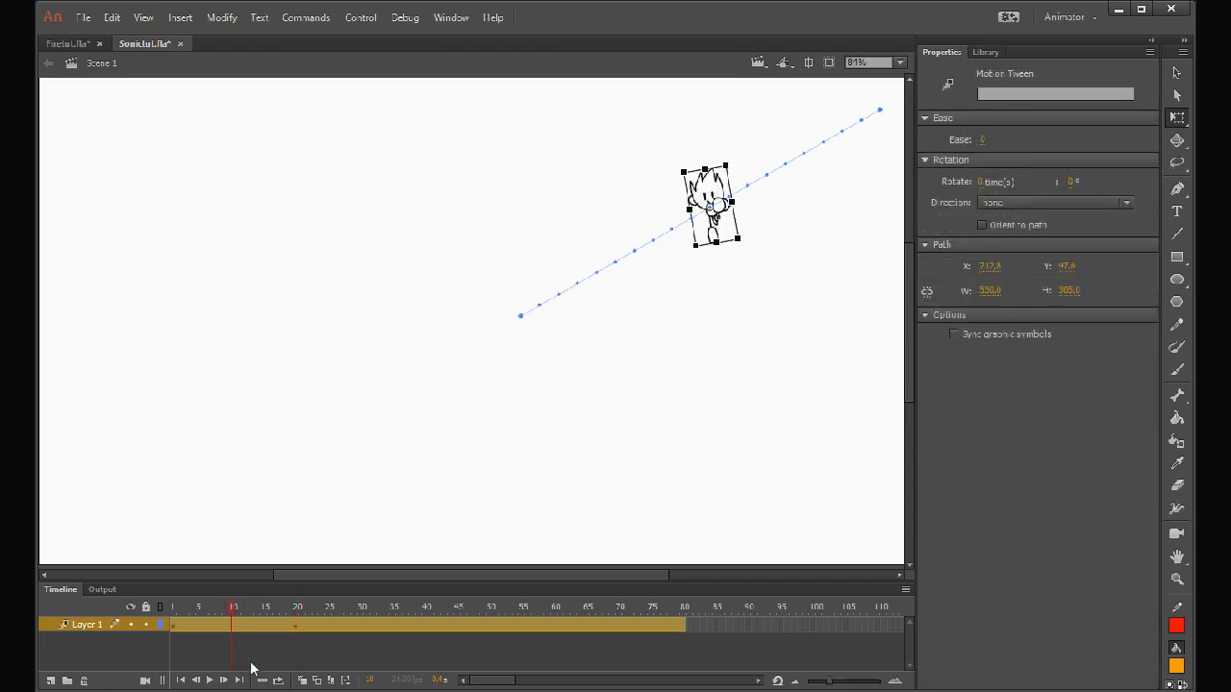
key("comma")
key("comma")
key("comma")
key("comma")
key("comma")
key("comma")
key("comma")
key("comma")
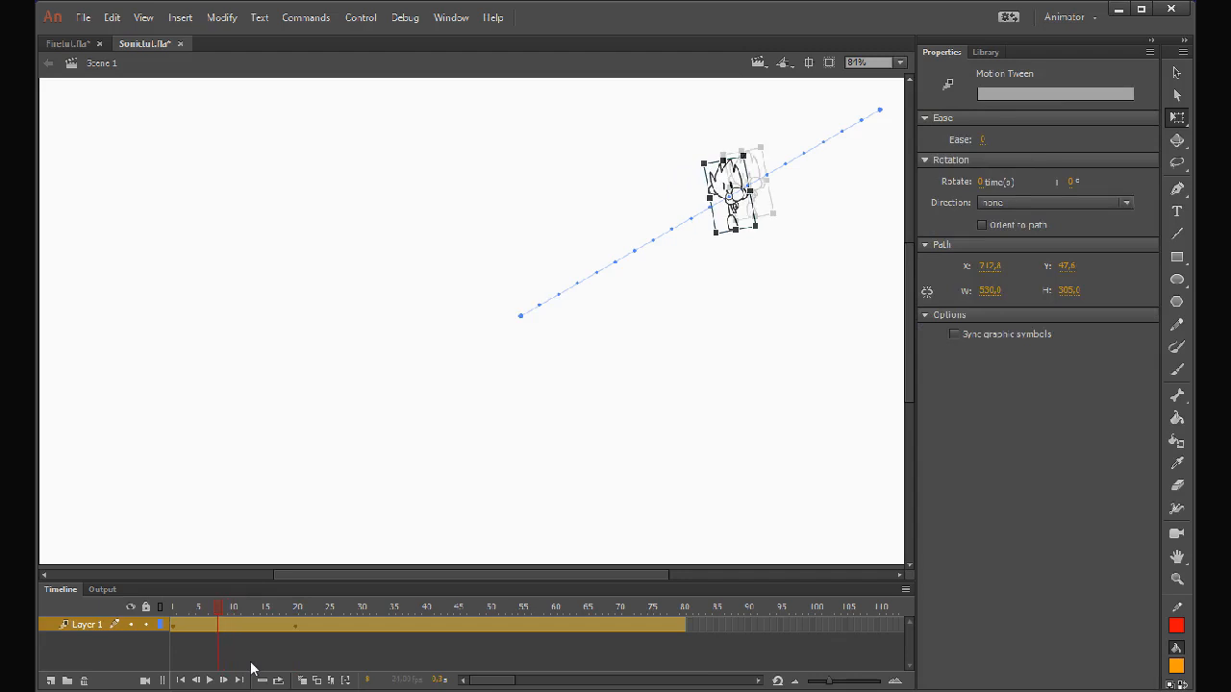
key("period")
key("period")
key("period")
key("period")
key("period")
key("period")
key("period")
key("period")
key("period")
key("period")
key("period")
key("period")
key("period")
key("period")
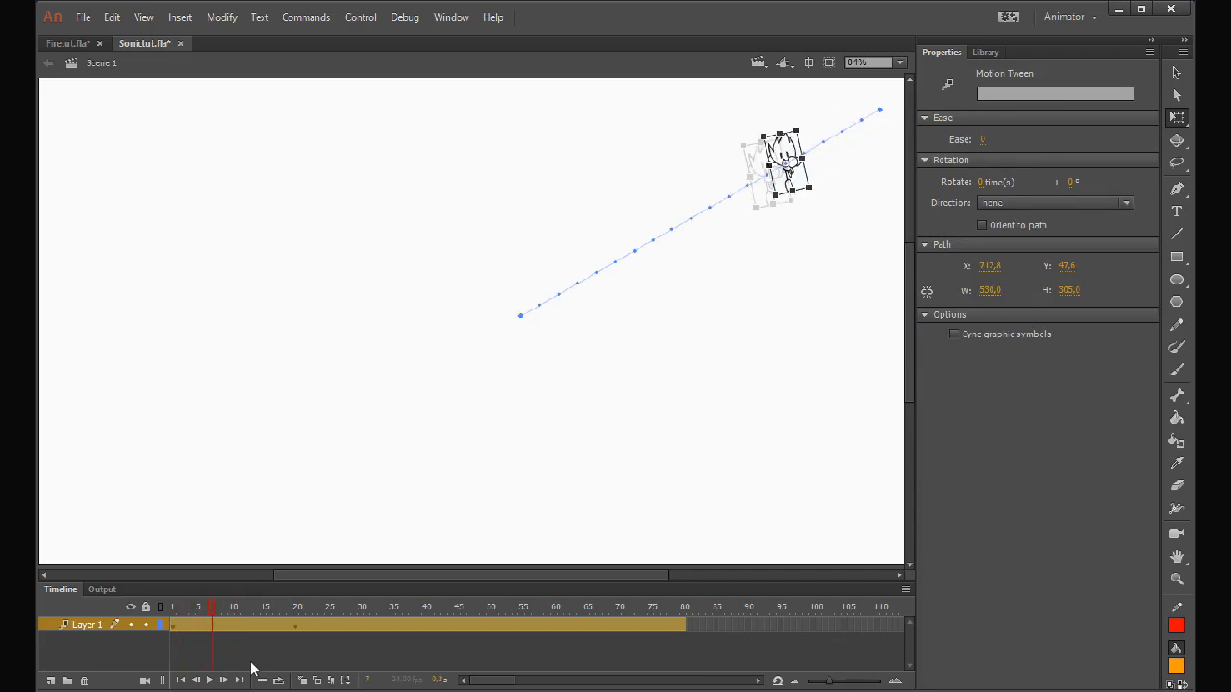
key("period")
key("period")
key("period")
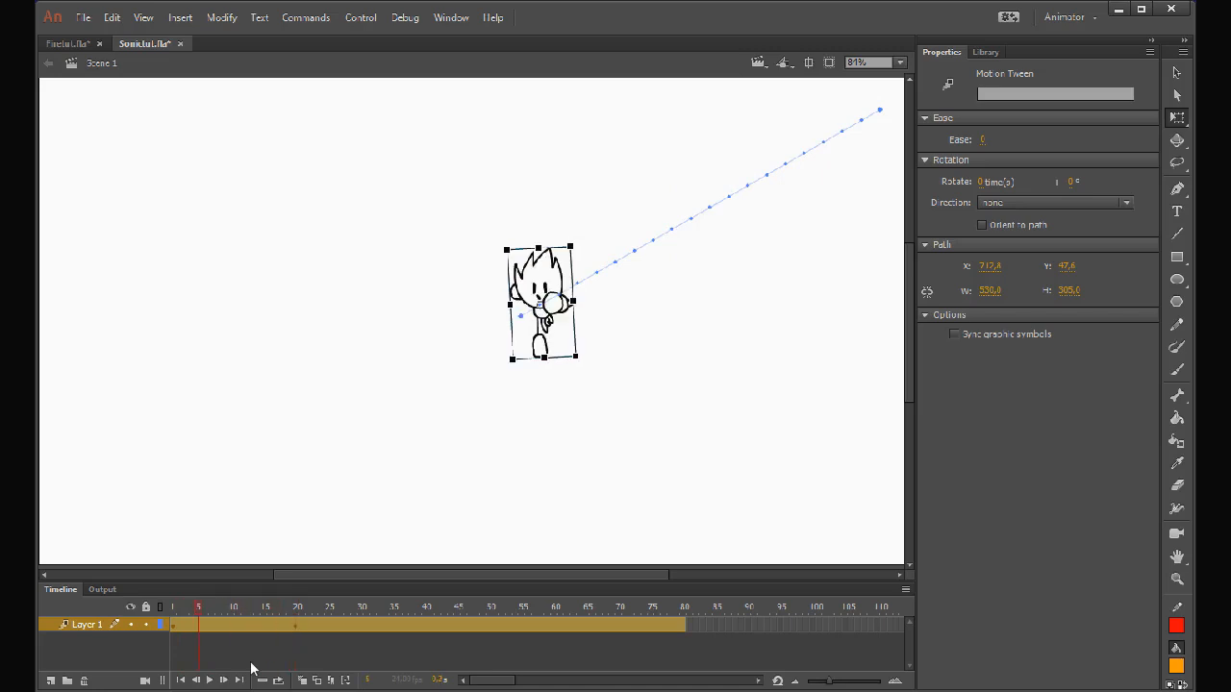
key("comma")
key("comma")
key("comma")
key("comma")
key("period")
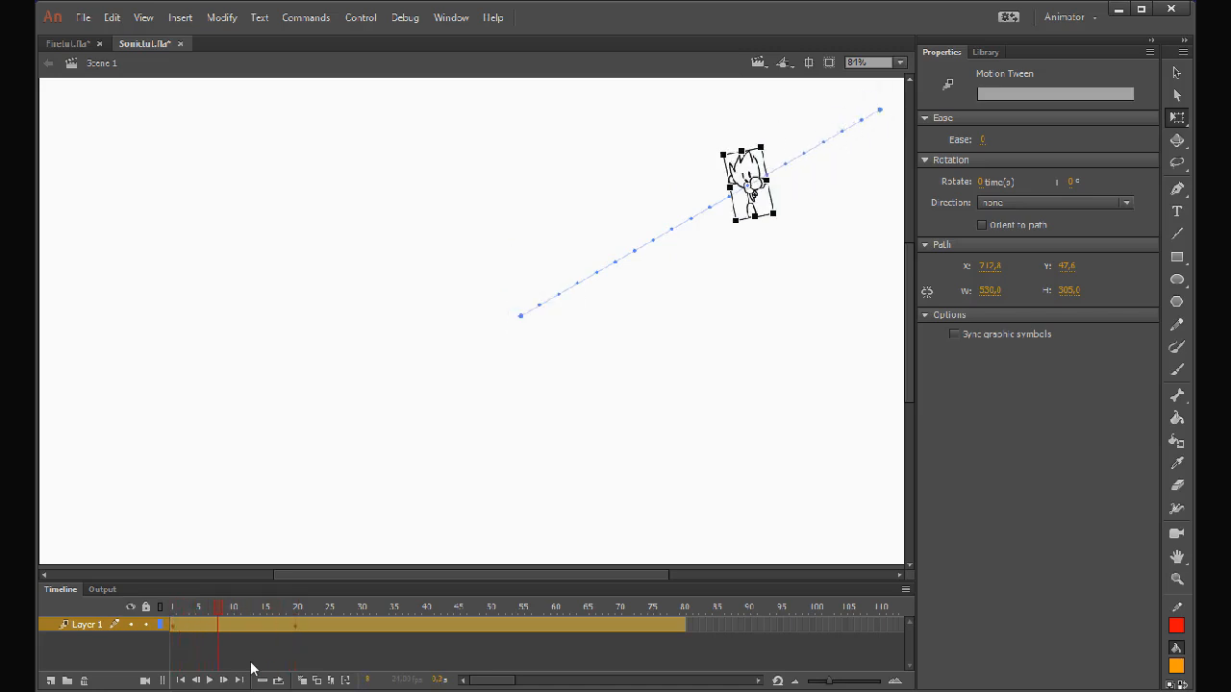
left_click_drag(245, 615, 242, 619)
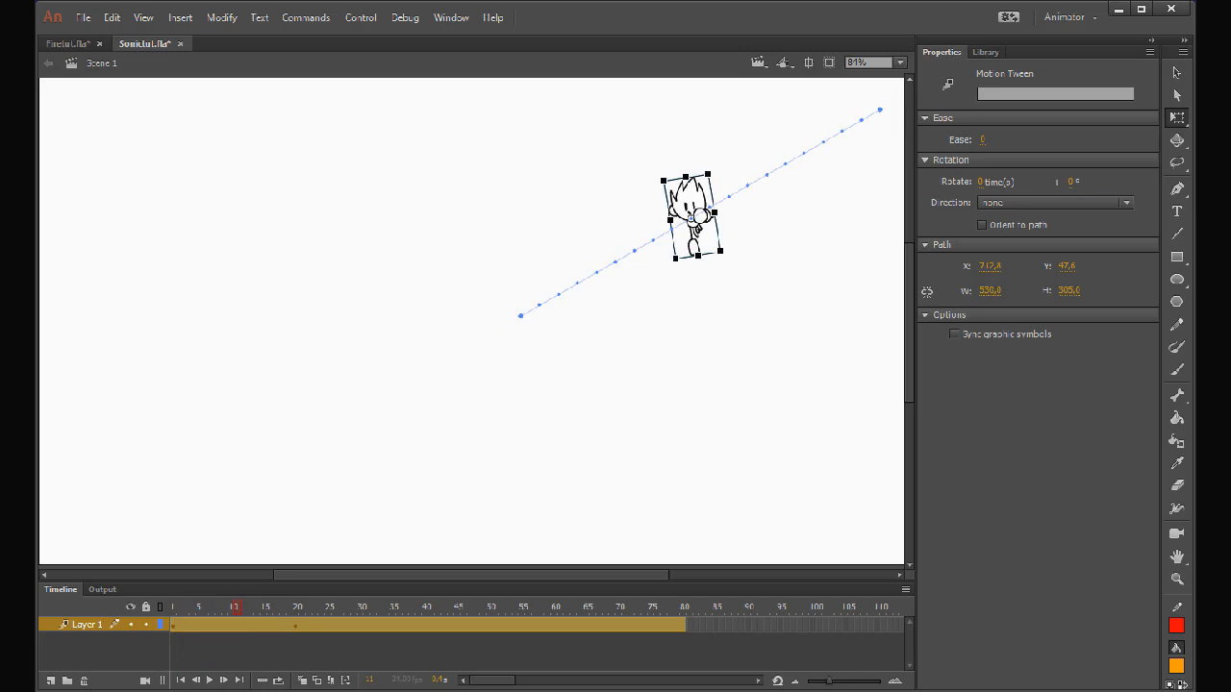
At frame 10 of the tween, move the Sanic instance down and slightly right to bend the motion path downward.
key("Escape")
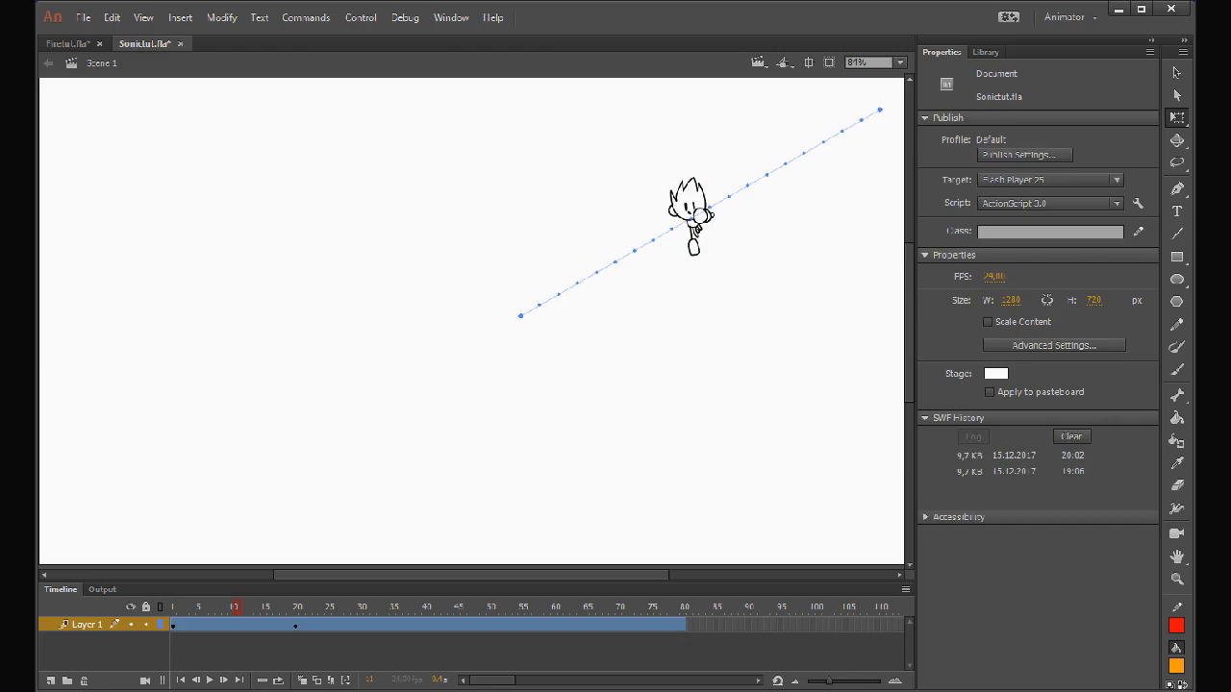
left_click(295, 625)
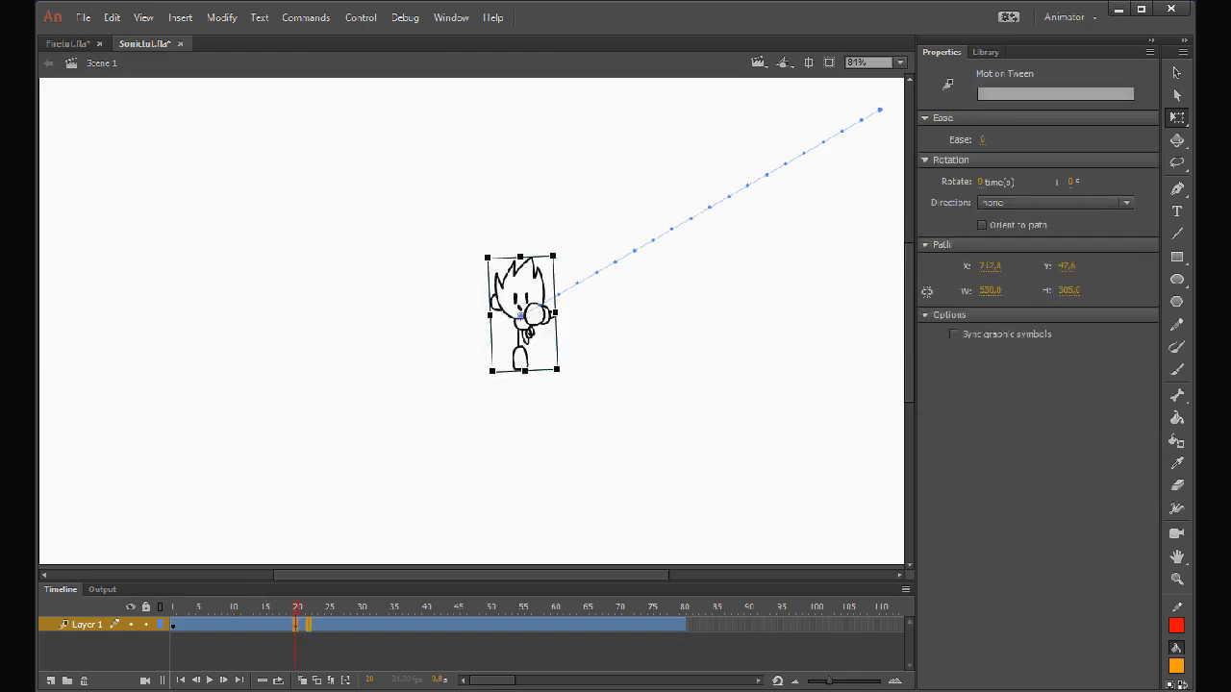
mouse_move(309, 625)
left_mouse_down()
mouse_move(359, 625)
mouse_move(295, 625)
mouse_move(293, 665)
left_mouse_up()
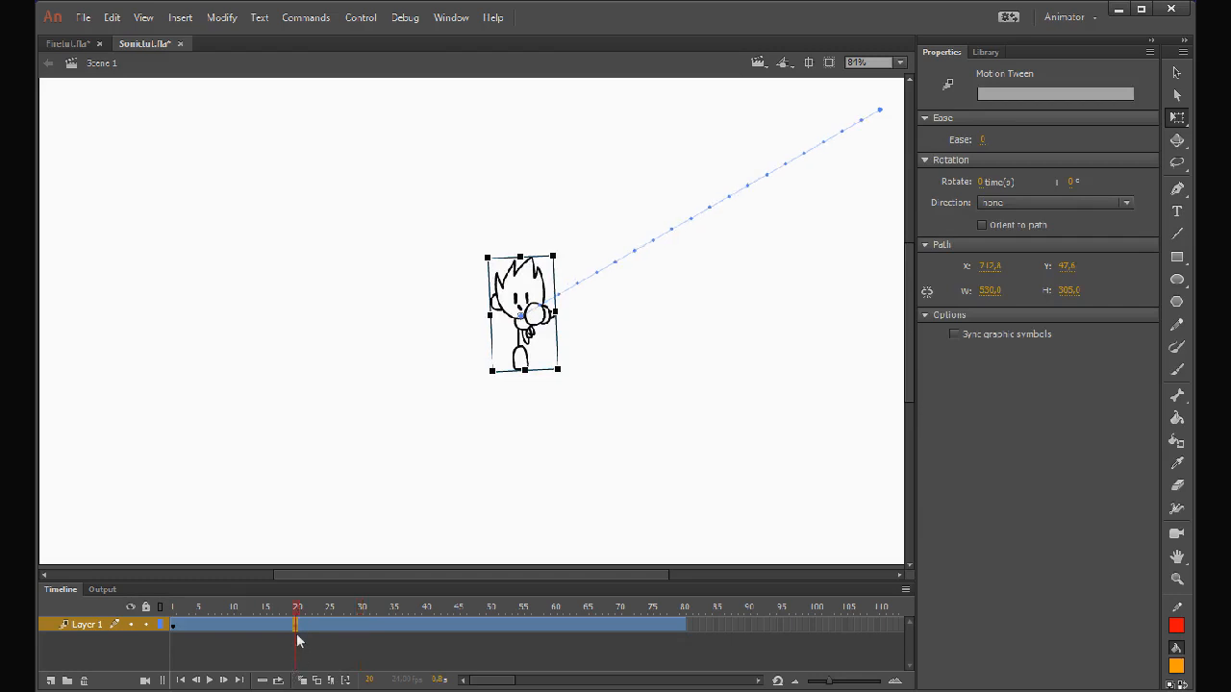
left_click(237, 625)
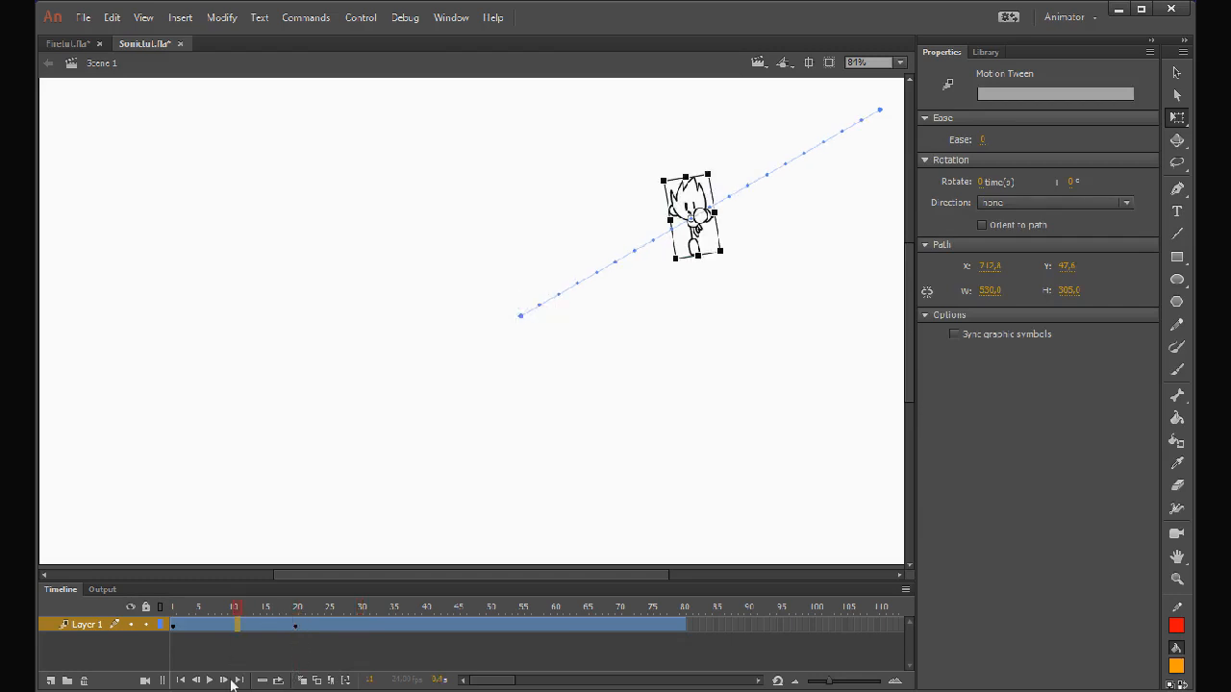
left_click(232, 625)
left_click(187, 625)
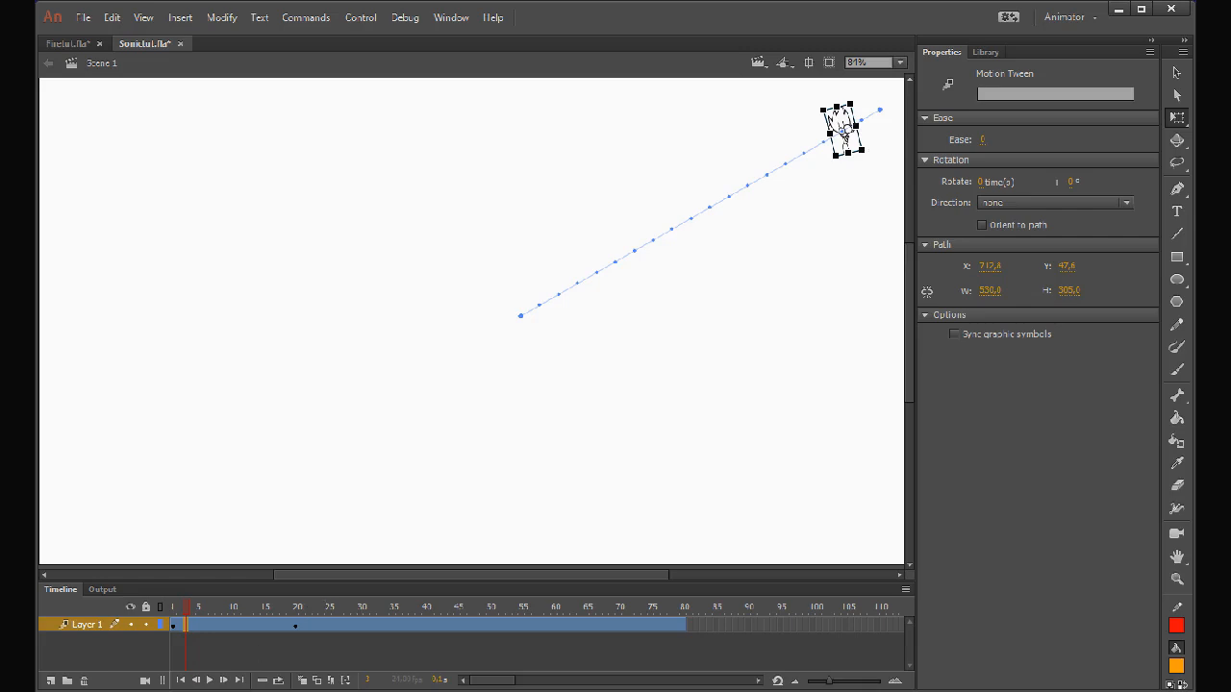
left_click_drag(187, 607, 235, 660)
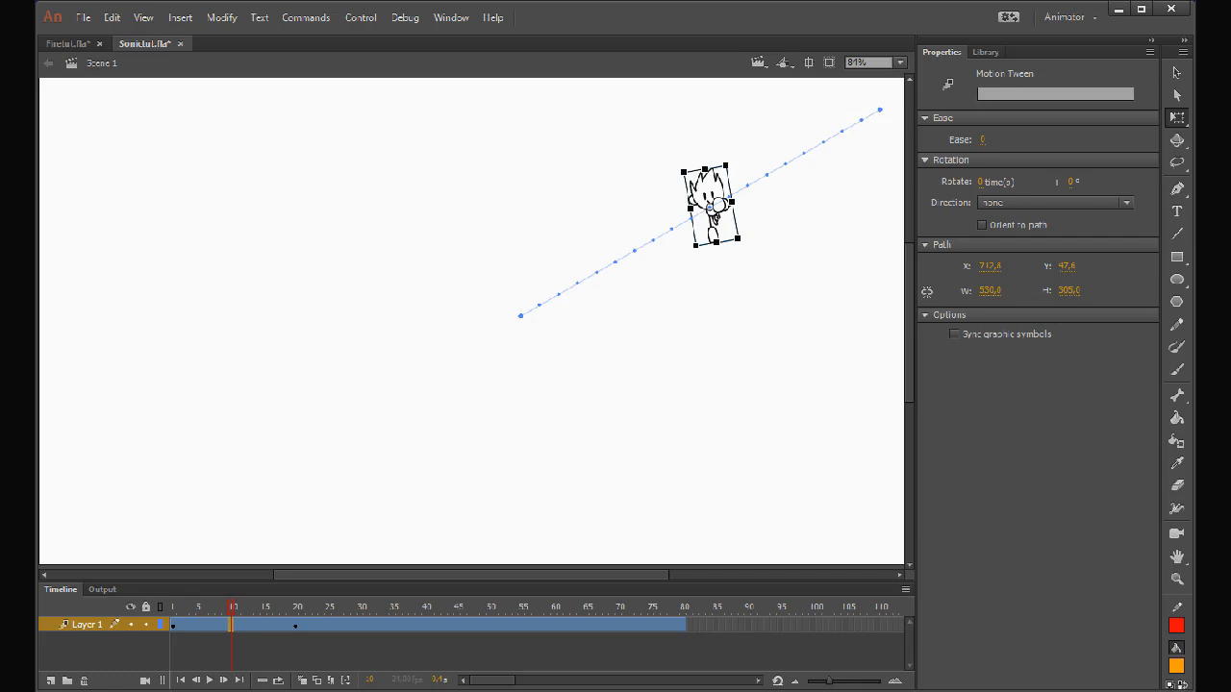
left_click_drag(709, 207, 721, 233)
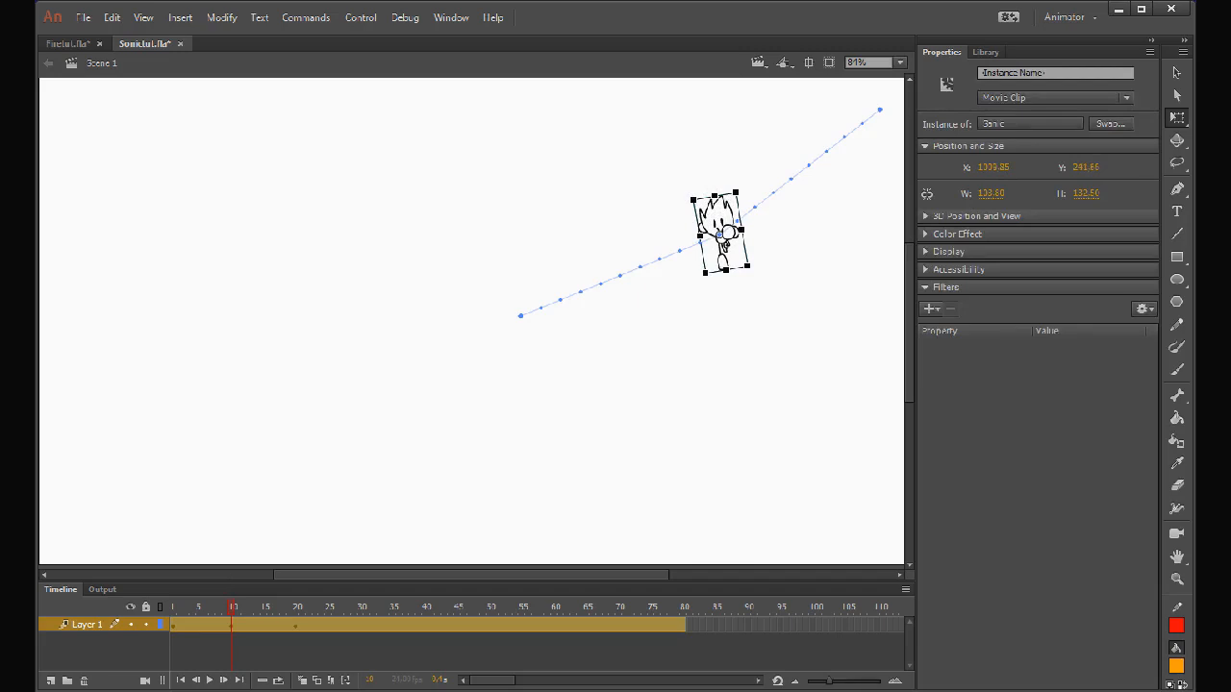
left_click_drag(721, 233, 737, 246)
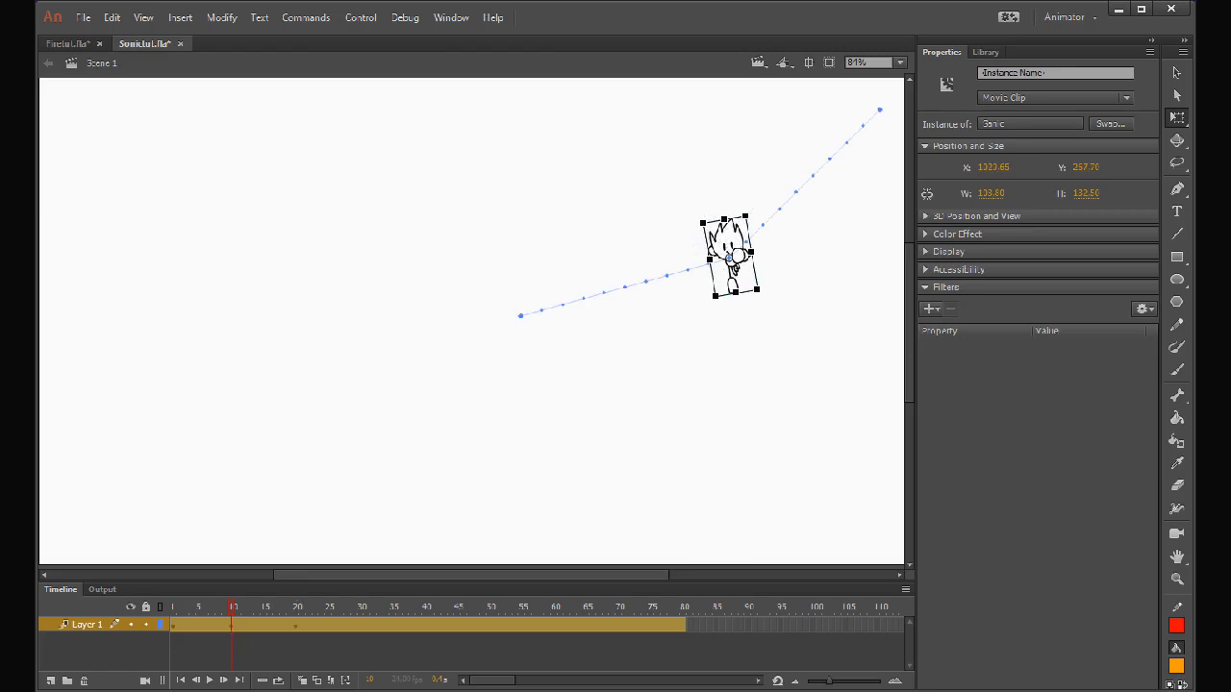
At frame 15, lower the Sanic instance slightly to round the path, undoing the accidental shift of the whole motion path.
left_click(265, 625)
left_click_drag(625, 286, 629, 304)
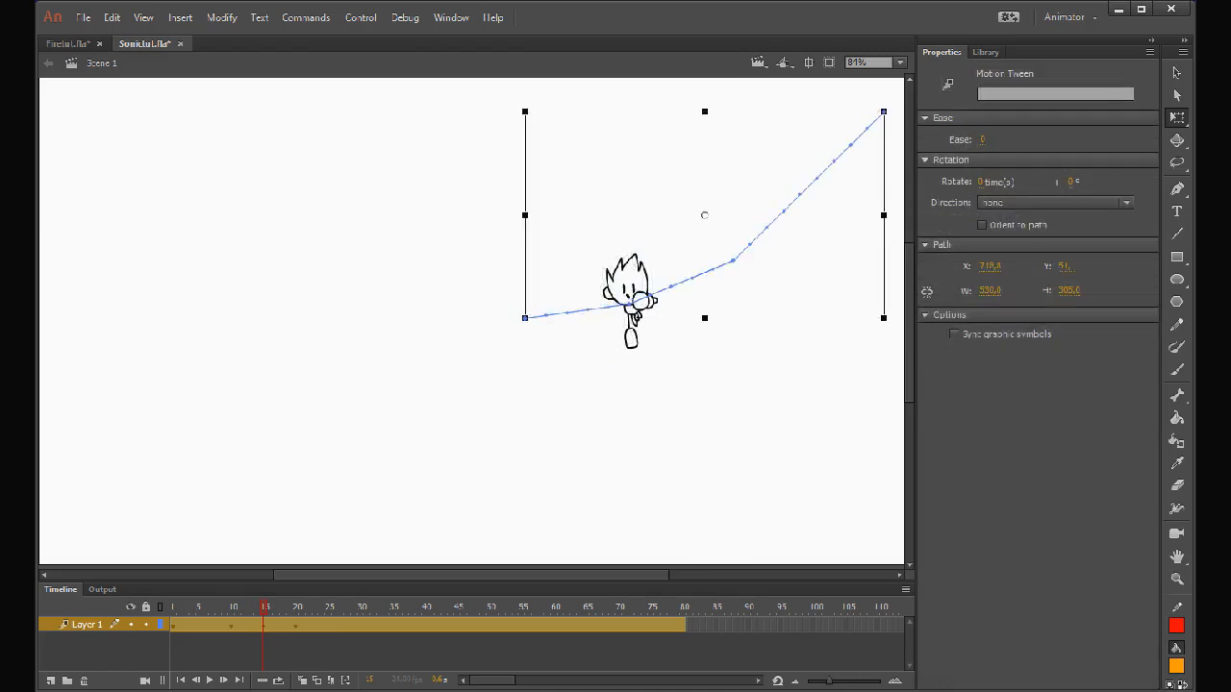
key("ctrl+z")
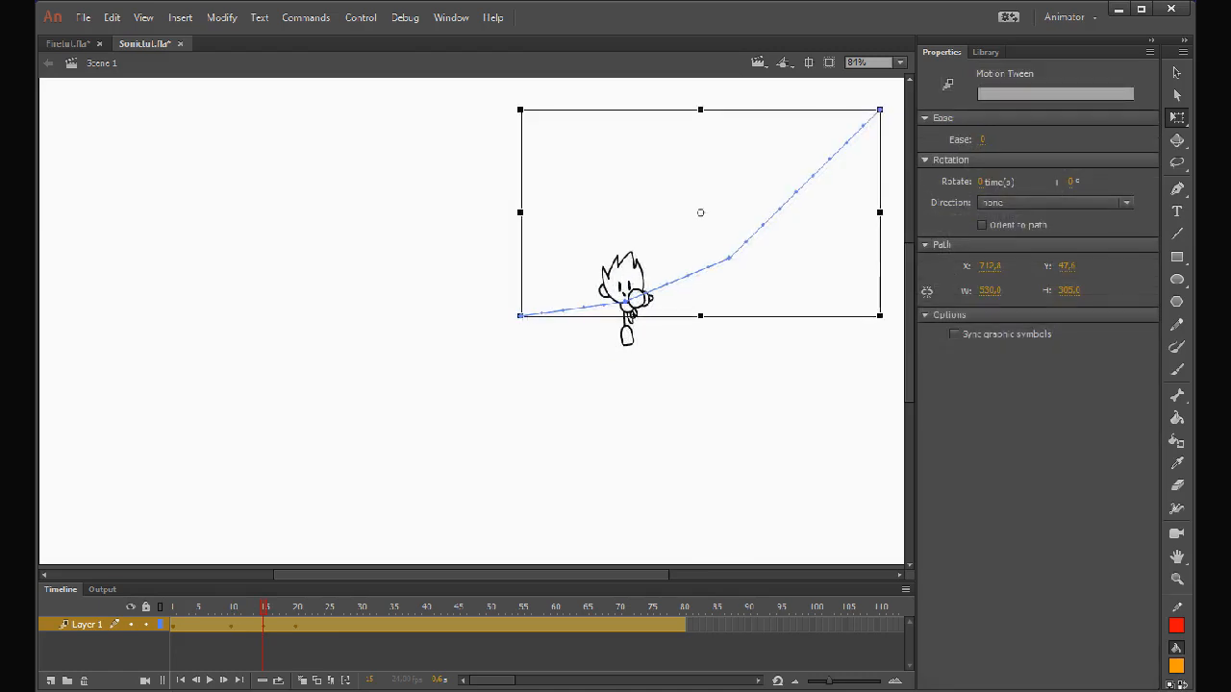
key("Escape")
left_click(625, 300)
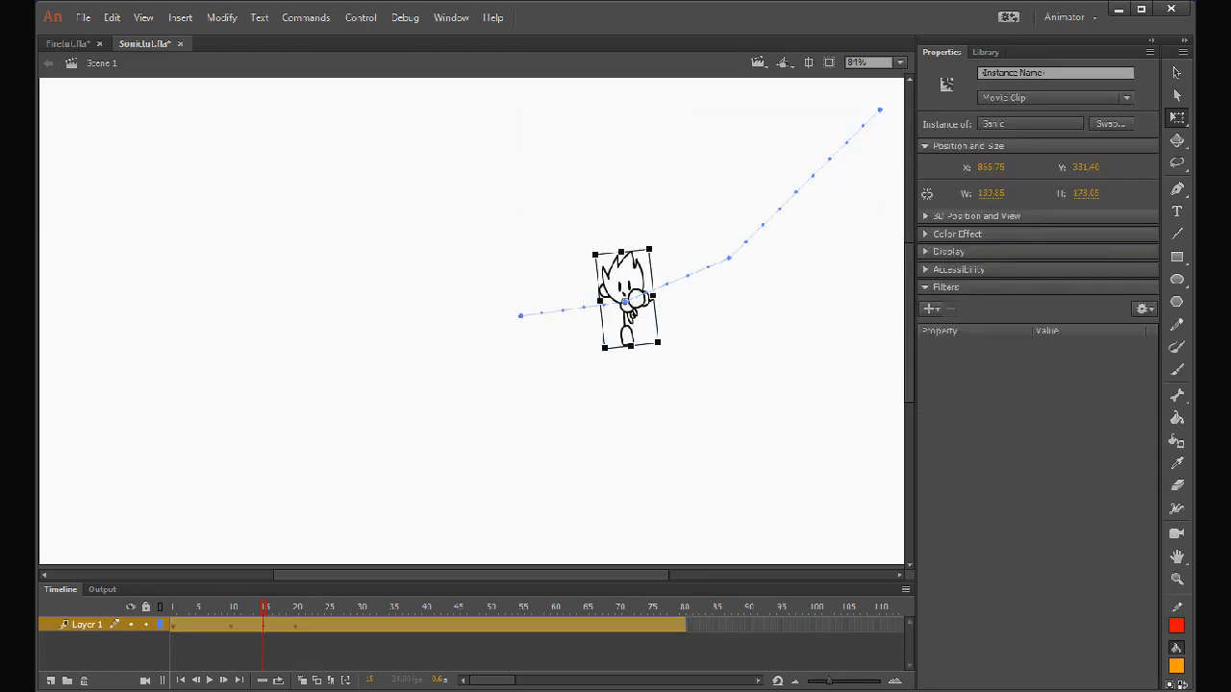
left_click_drag(625, 302, 628, 303)
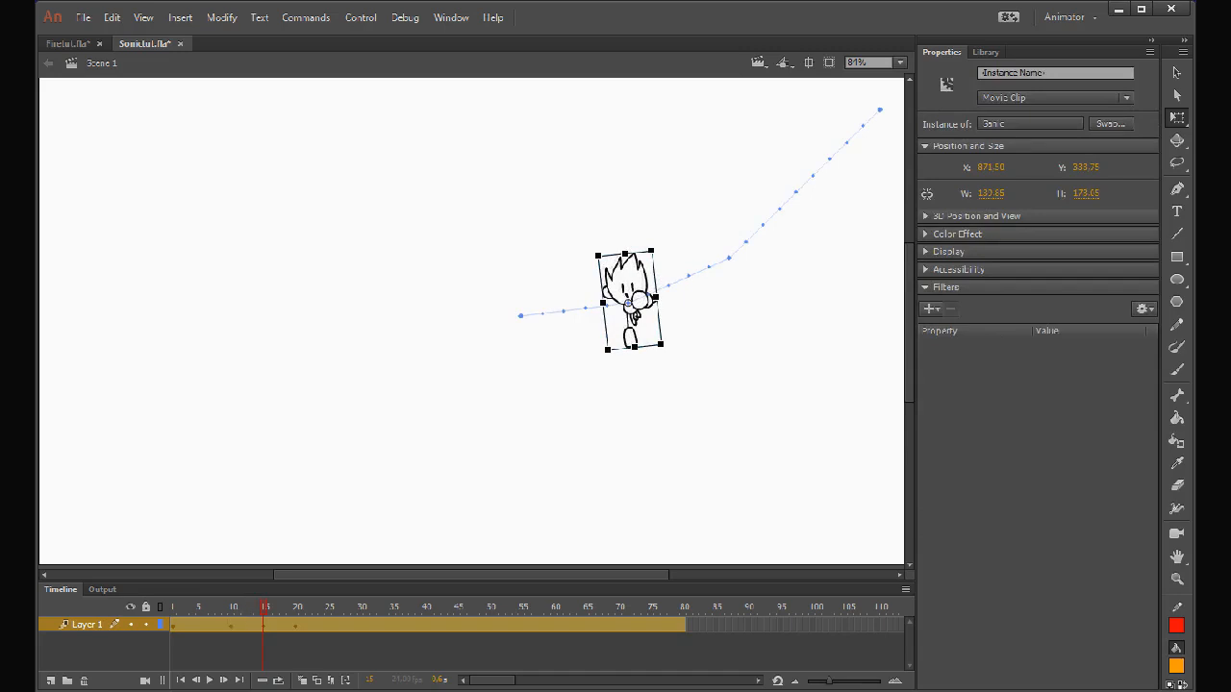
Shift the keyframe at frame 6 to frame 5 and move the instance there slightly right and down.
left_click(204, 625)
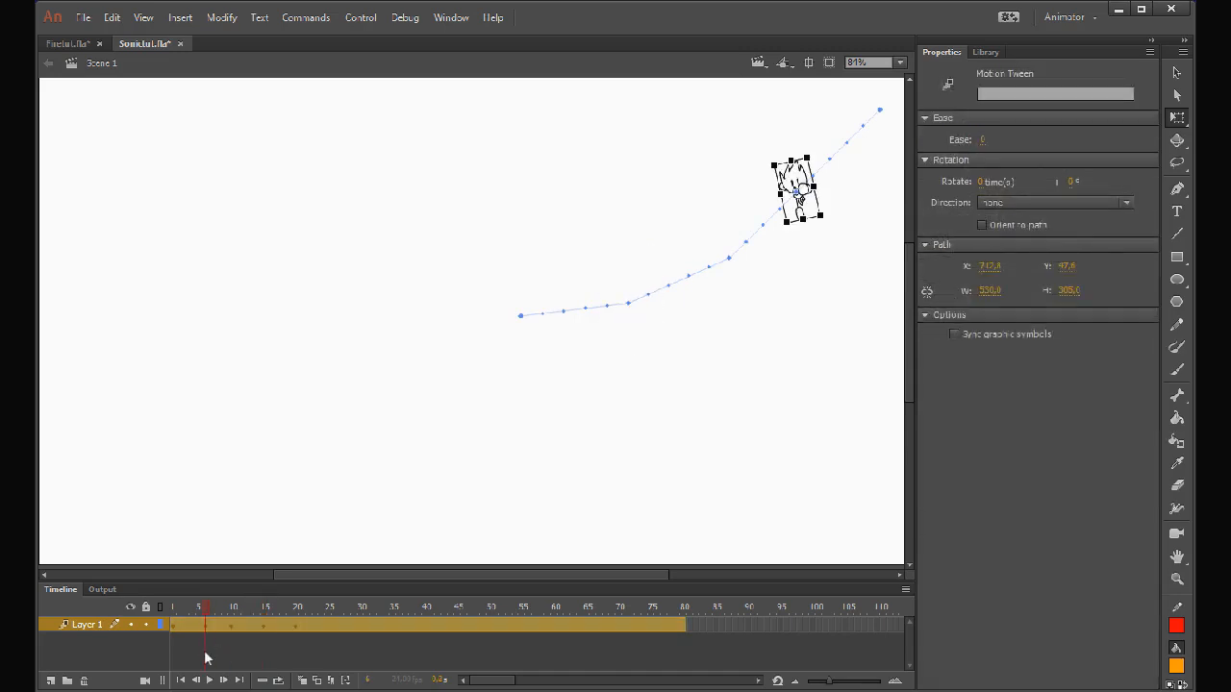
left_click(205, 625)
left_click_drag(205, 625, 198, 625)
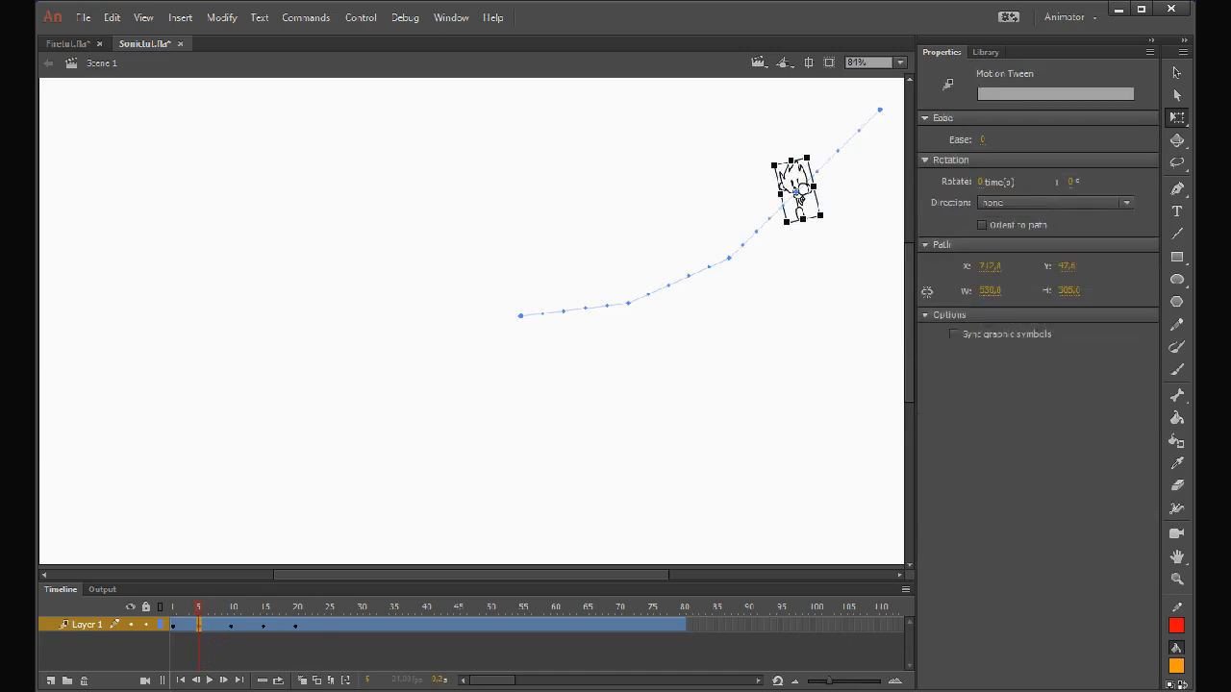
left_click_drag(800, 199, 823, 205)
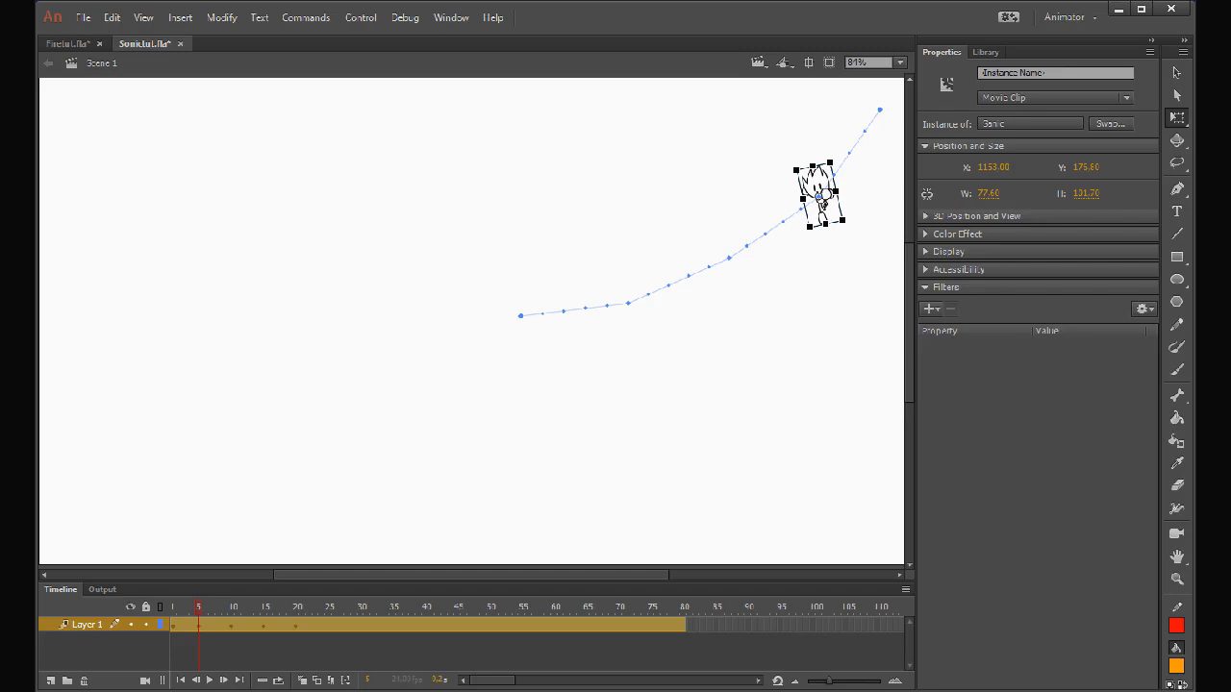
Nudge the Sanic instance slightly right at frames 8 and 3 to smooth the upper part of the path's curve.
left_click(219, 625)
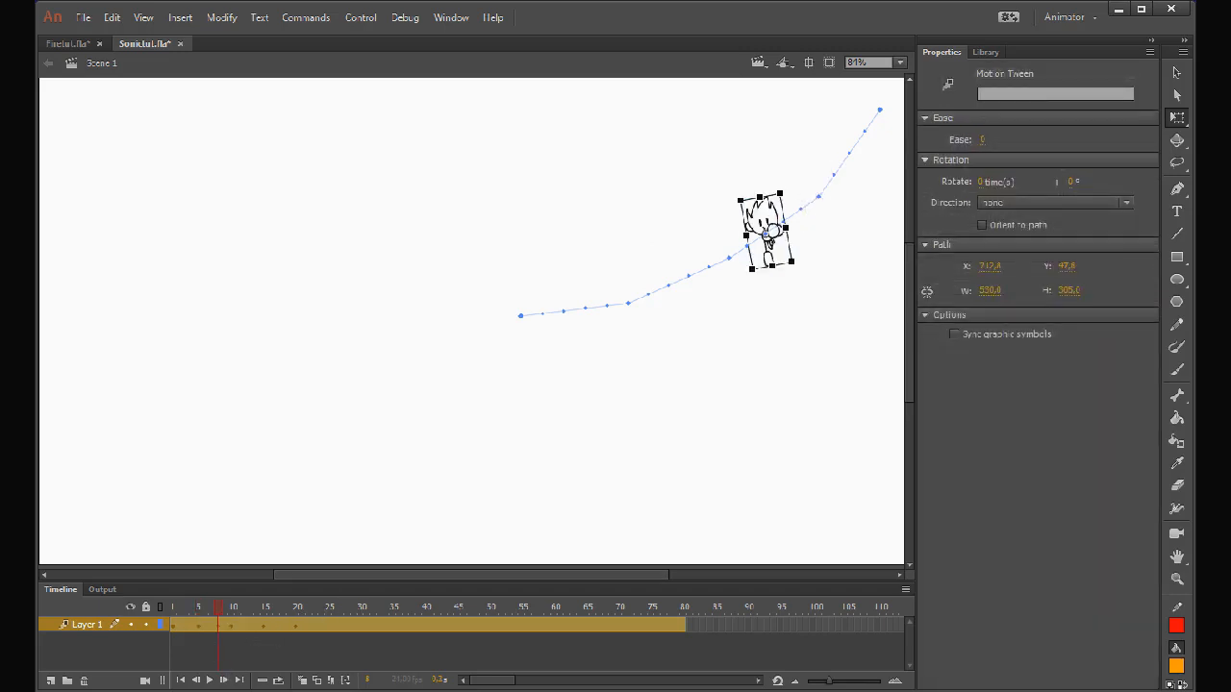
left_click_drag(766, 235, 773, 235)
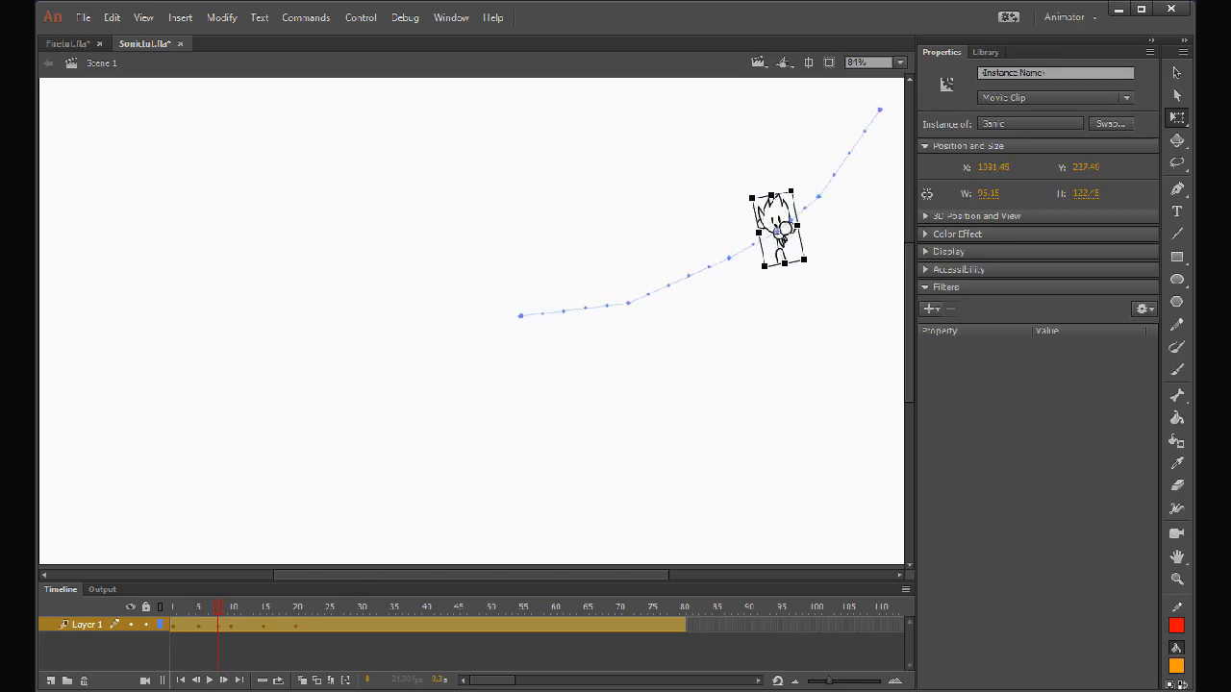
left_click(189, 630)
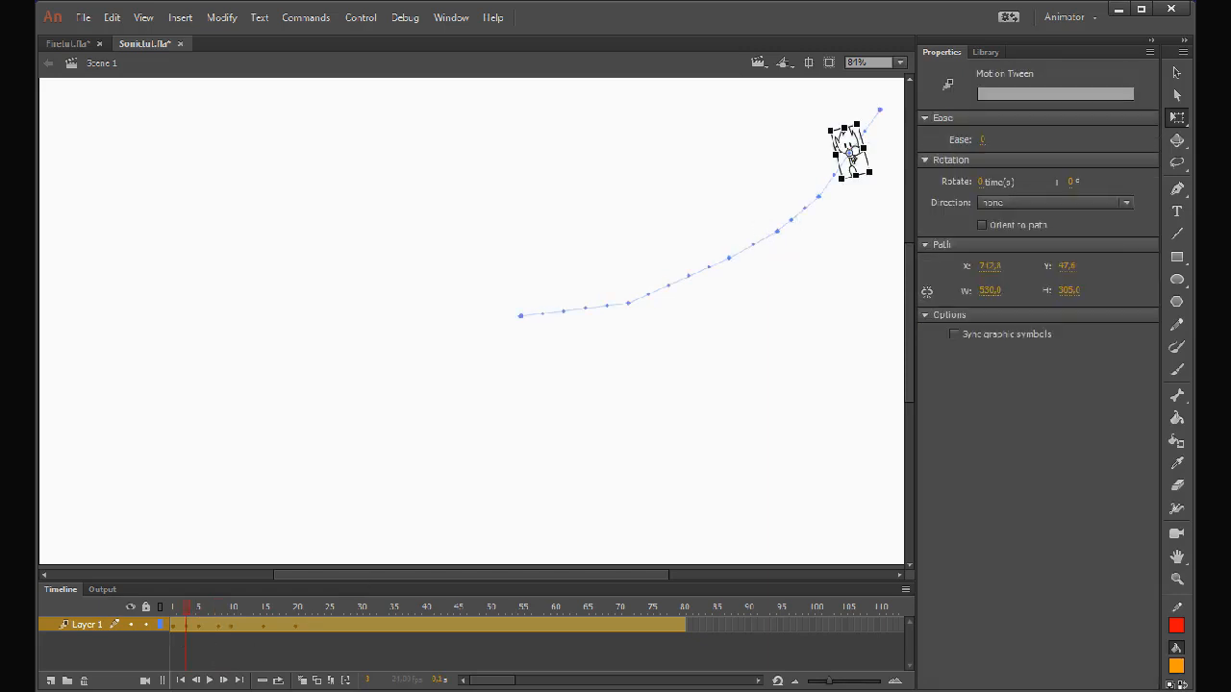
left_click_drag(851, 157, 856, 158)
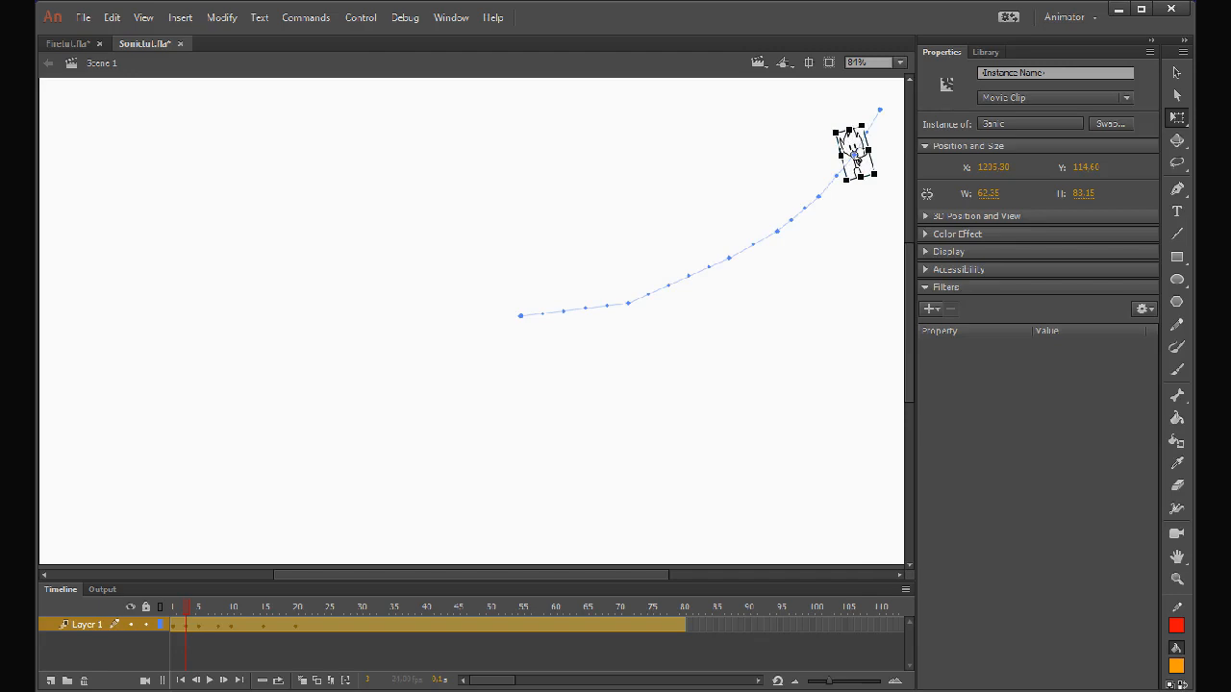
Lower the Sanic instance slightly at frames 12 and 10 to smooth the middle of the path's curve.
left_click(244, 625)
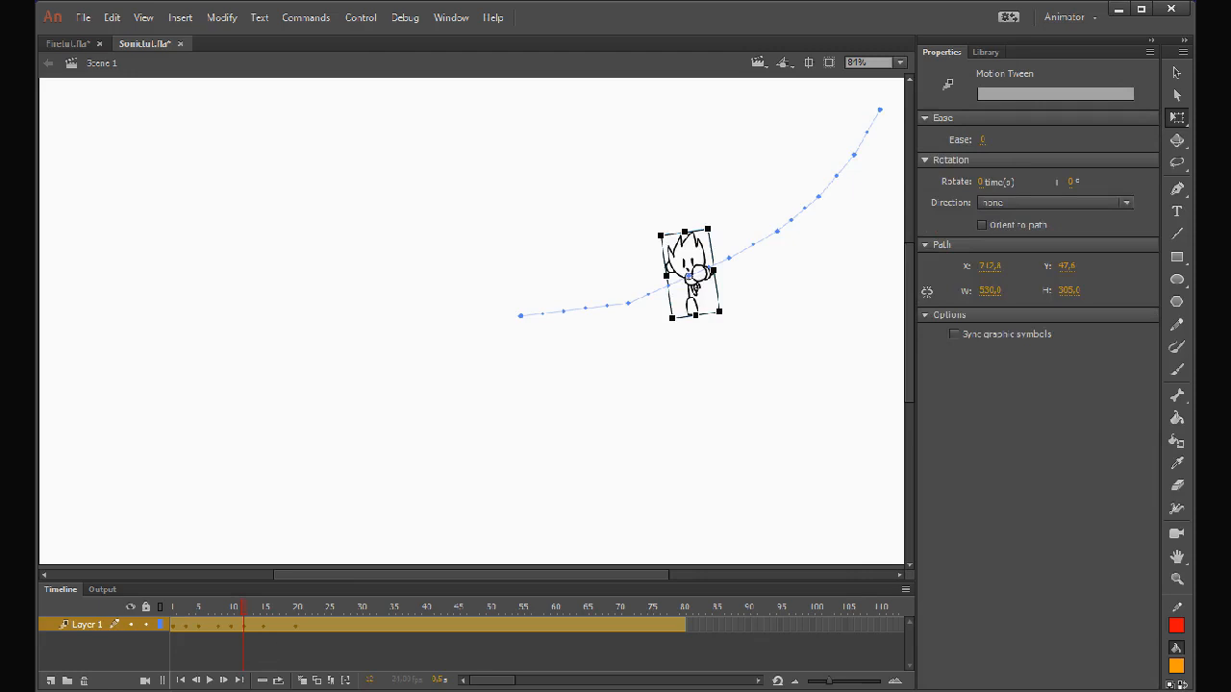
left_click_drag(689, 265, 689, 273)
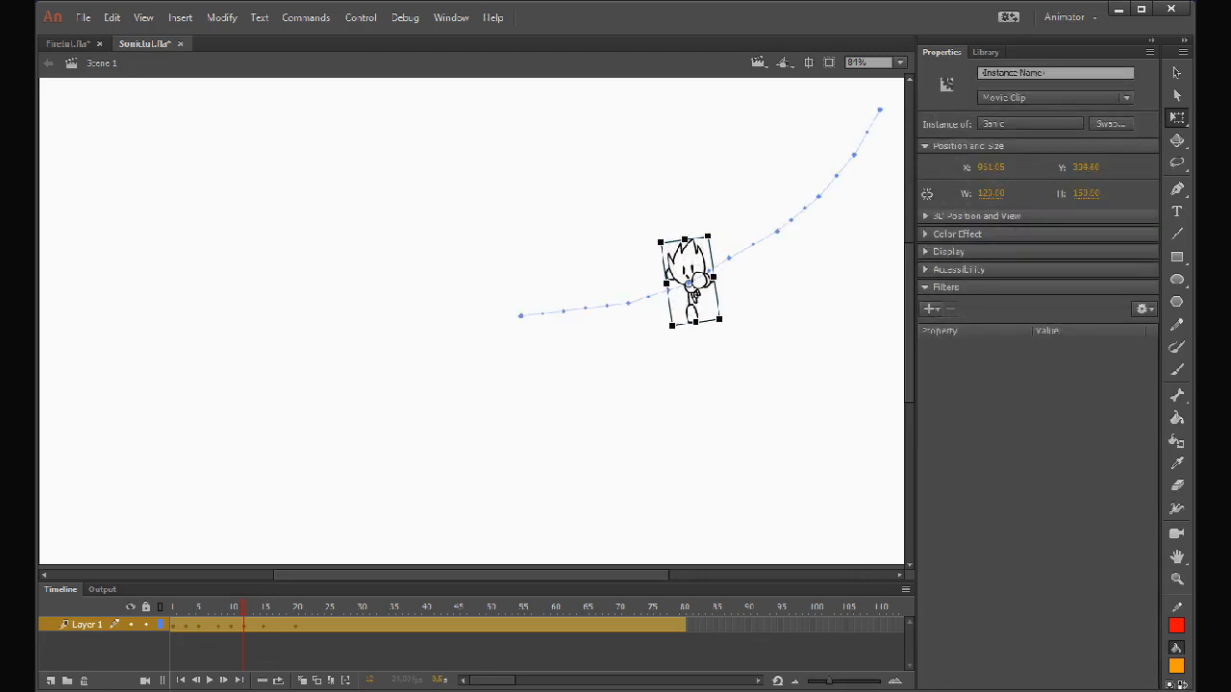
left_click_drag(243, 607, 231, 606)
left_click_drag(729, 258, 731, 262)
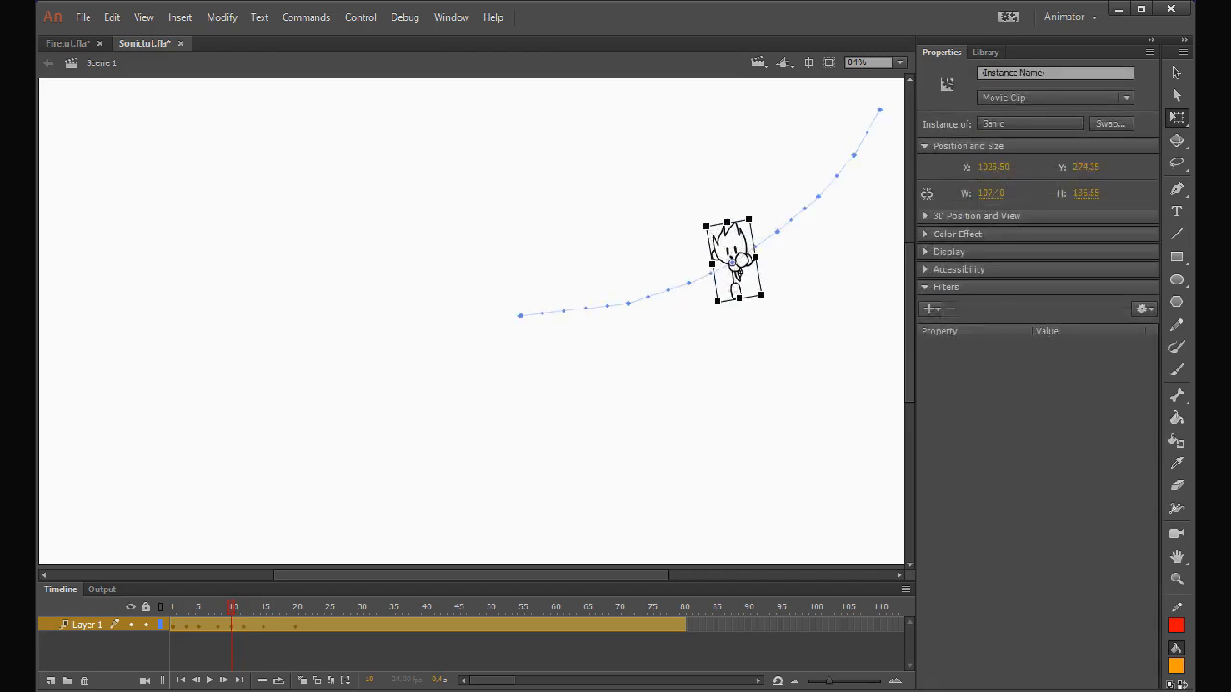
At frame 18, position the Sanic instance slightly down and right so the path's end flows smoothly into frame 20.
left_click(281, 627)
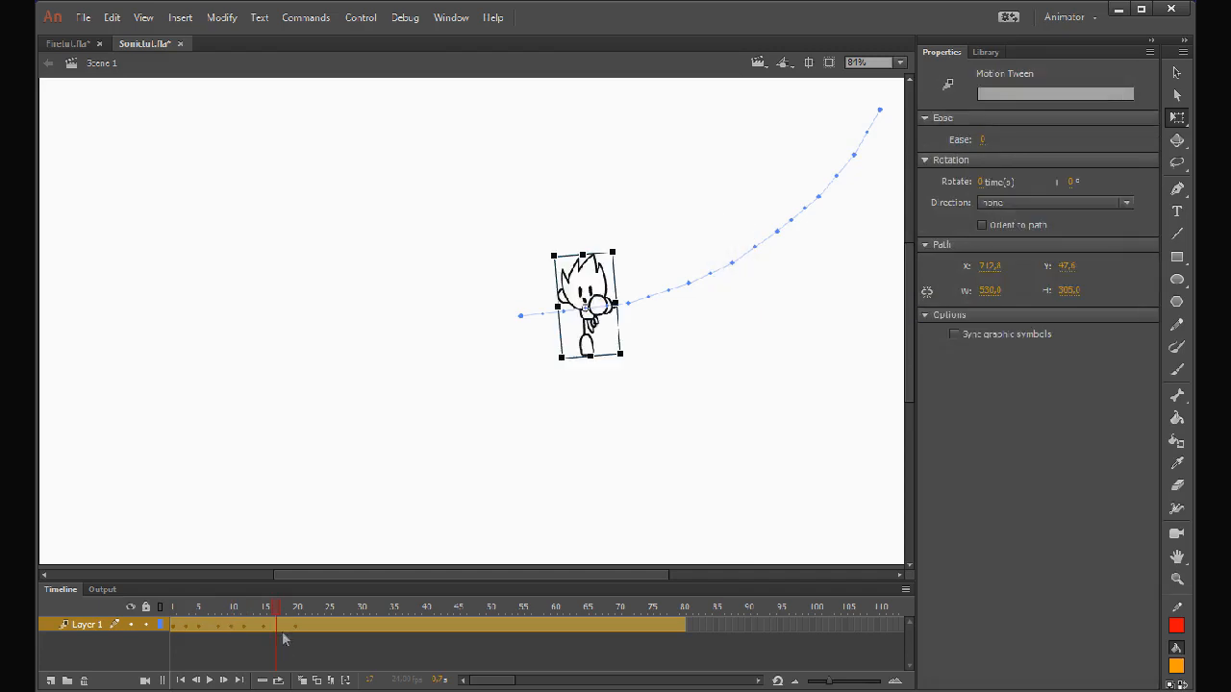
left_click(568, 318)
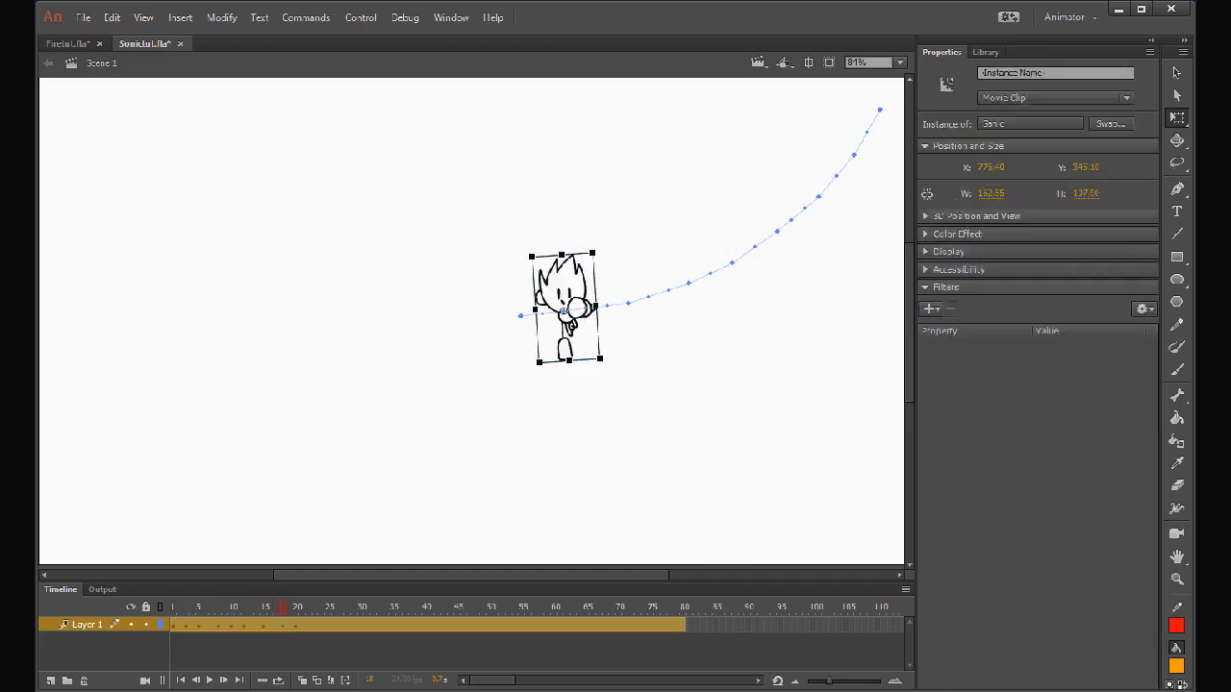
key("Down")
key("Down")
key("Right")
key("Right")
key("Right")
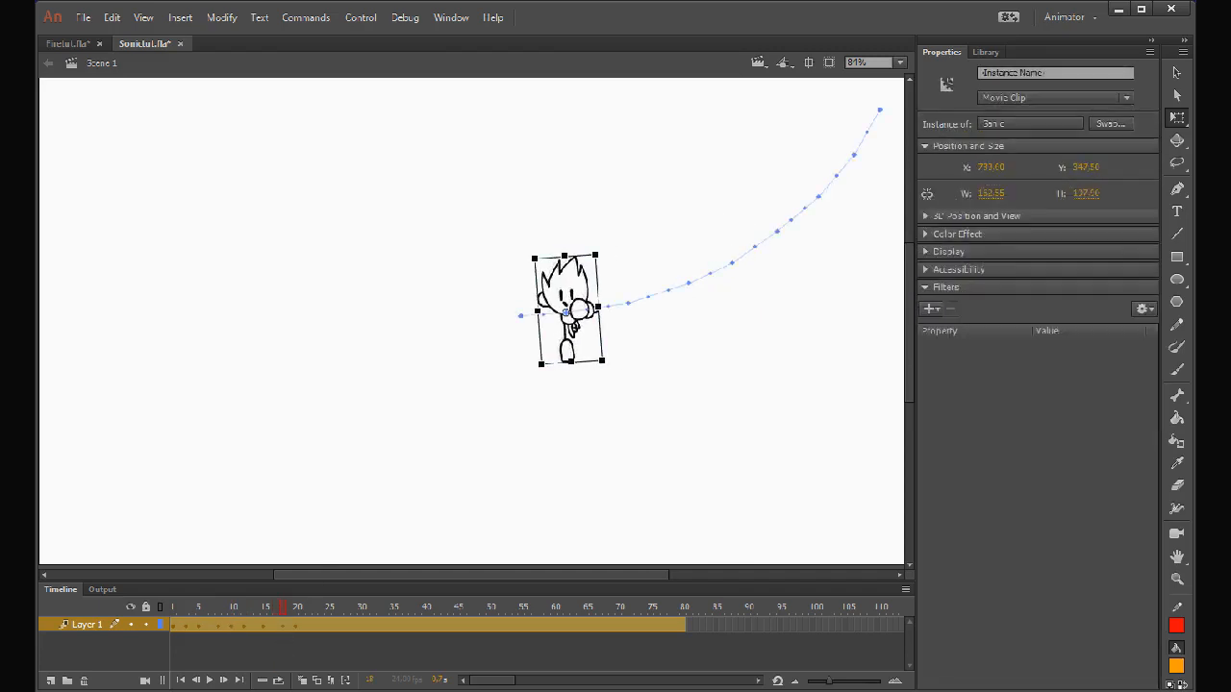
key("Escape")
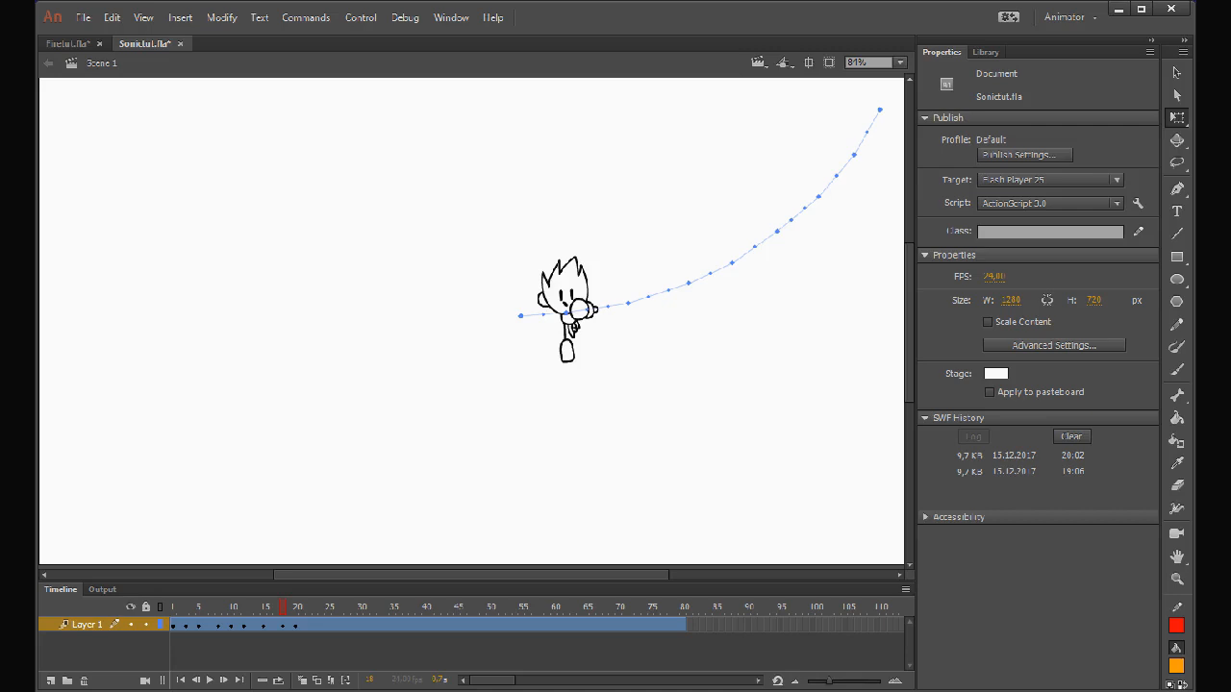
Tilt the tiny Sanic instance further counter-clockwise at frame 1 and test the movie.
left_click(173, 625)
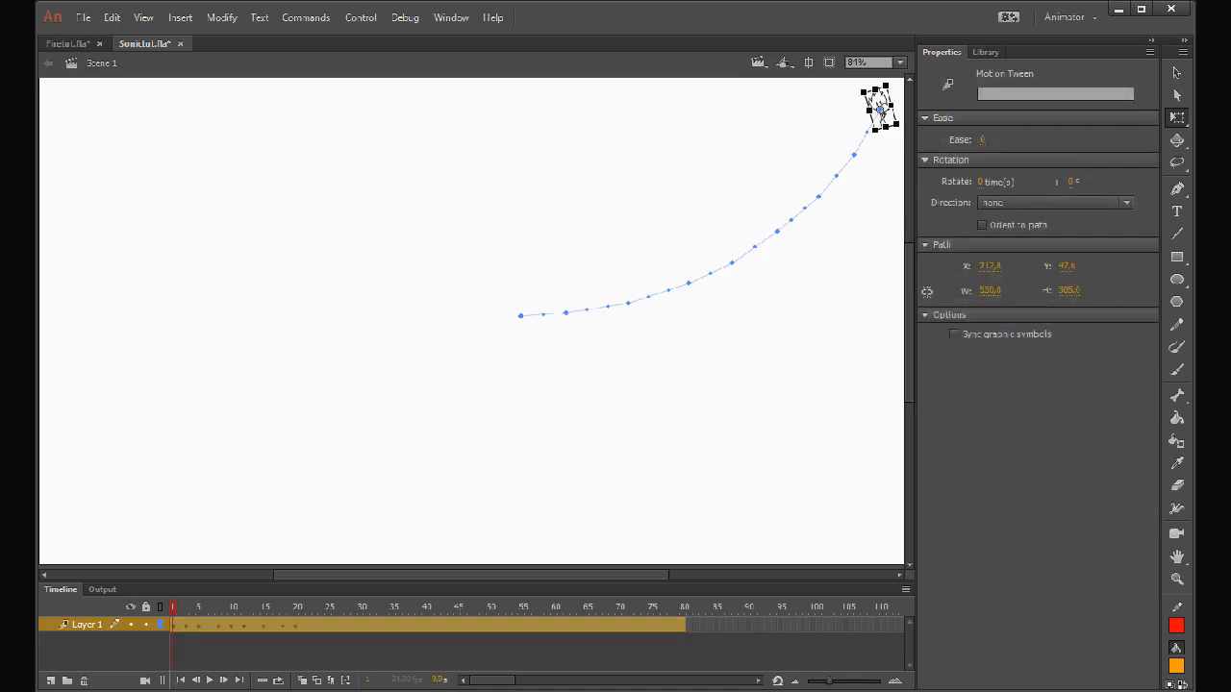
left_click_drag(898, 129, 903, 116)
key("Escape")
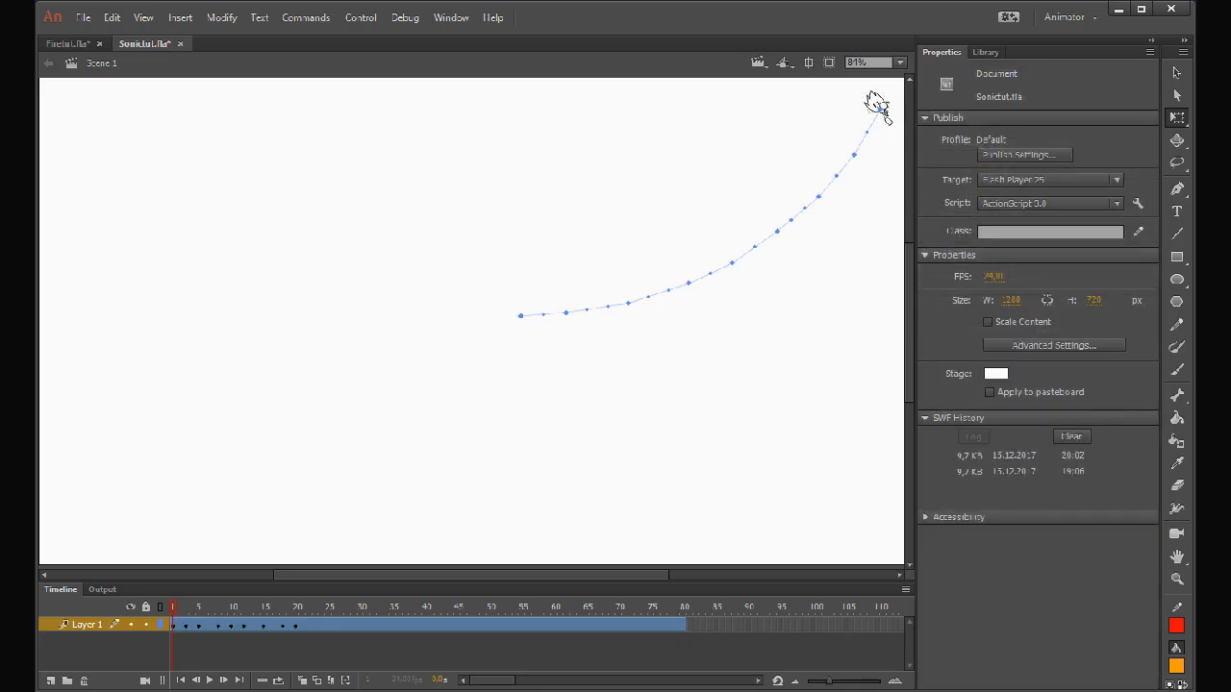
key("ctrl+Return")
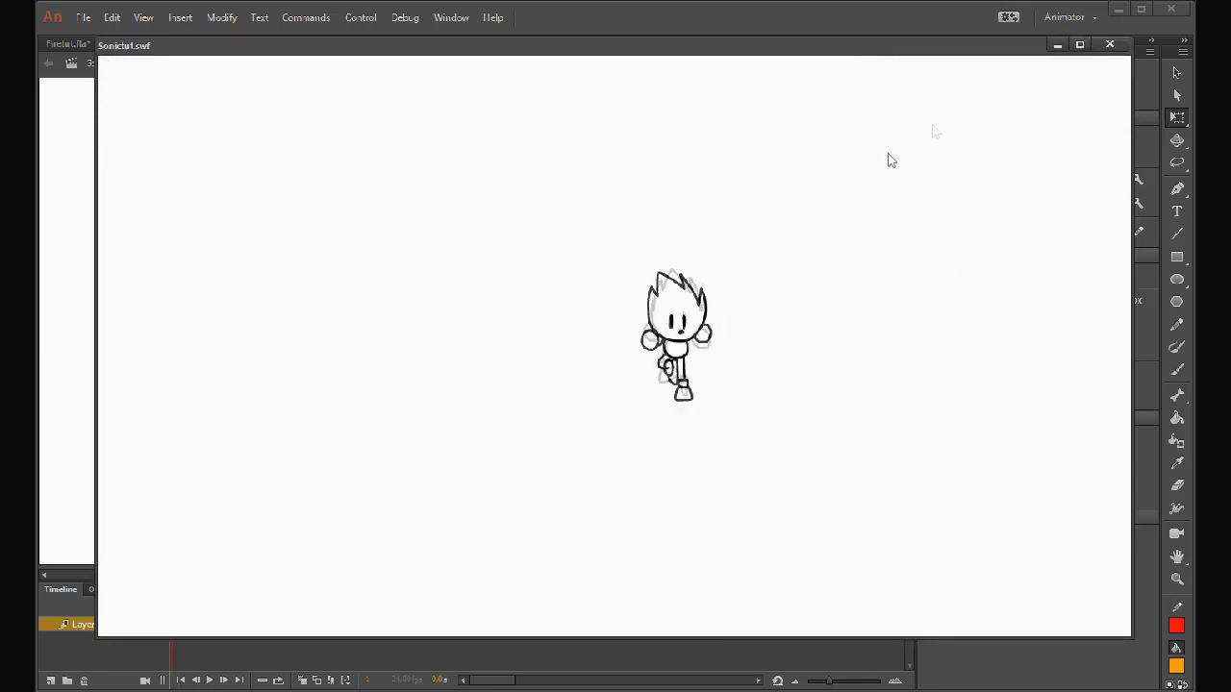
left_click(1110, 45)
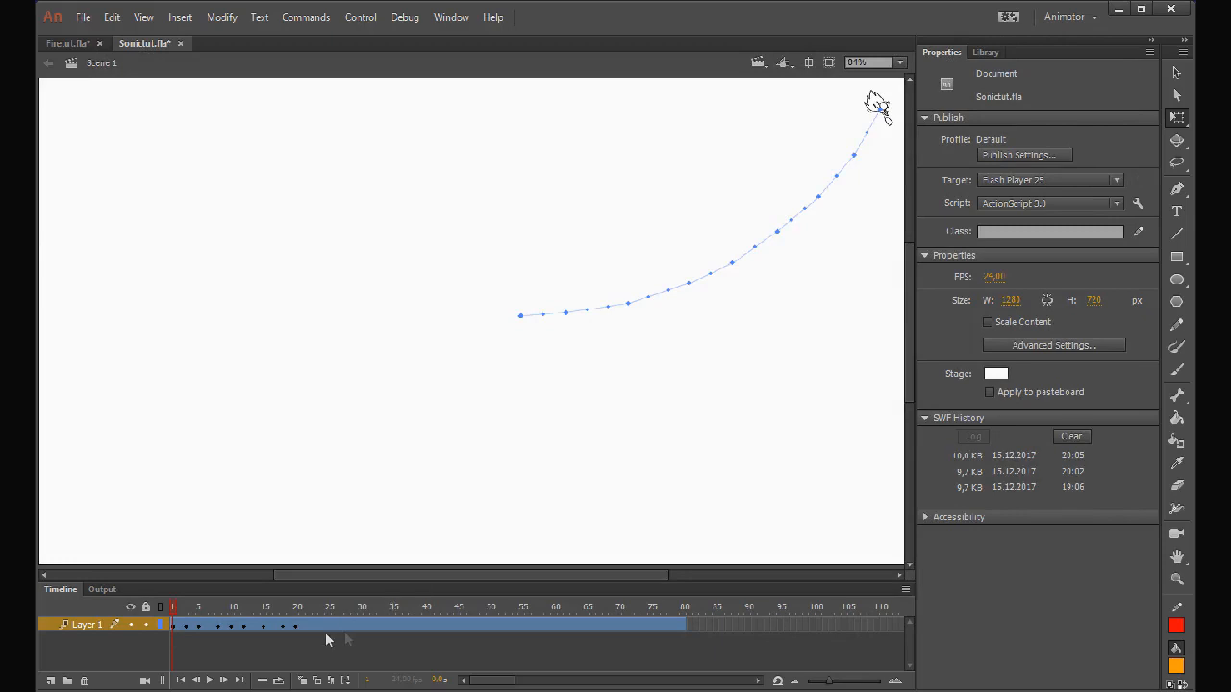
At frame 40, greatly enlarge the Sanic instance and move it toward the stage's left edge.
left_click(295, 625)
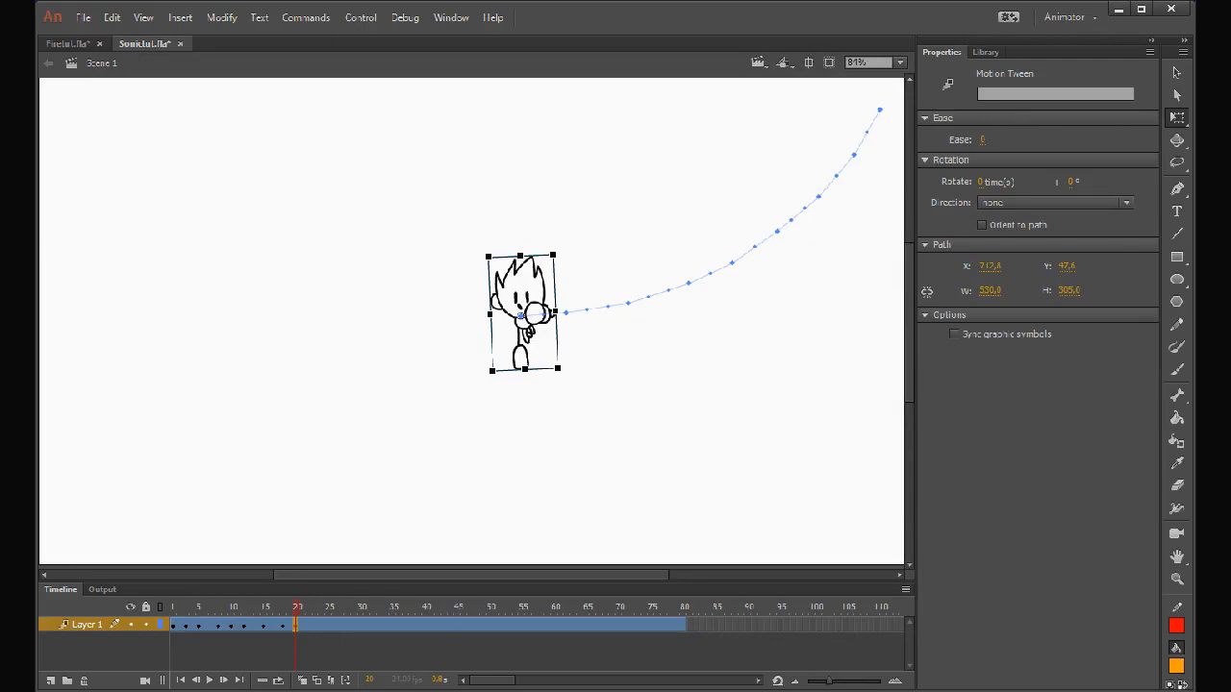
left_click(463, 625)
left_click(393, 625)
left_click(426, 625)
left_click_drag(489, 257, 399, 152)
left_click_drag(519, 317, 237, 344)
left_click_drag(145, 179, 38, 52)
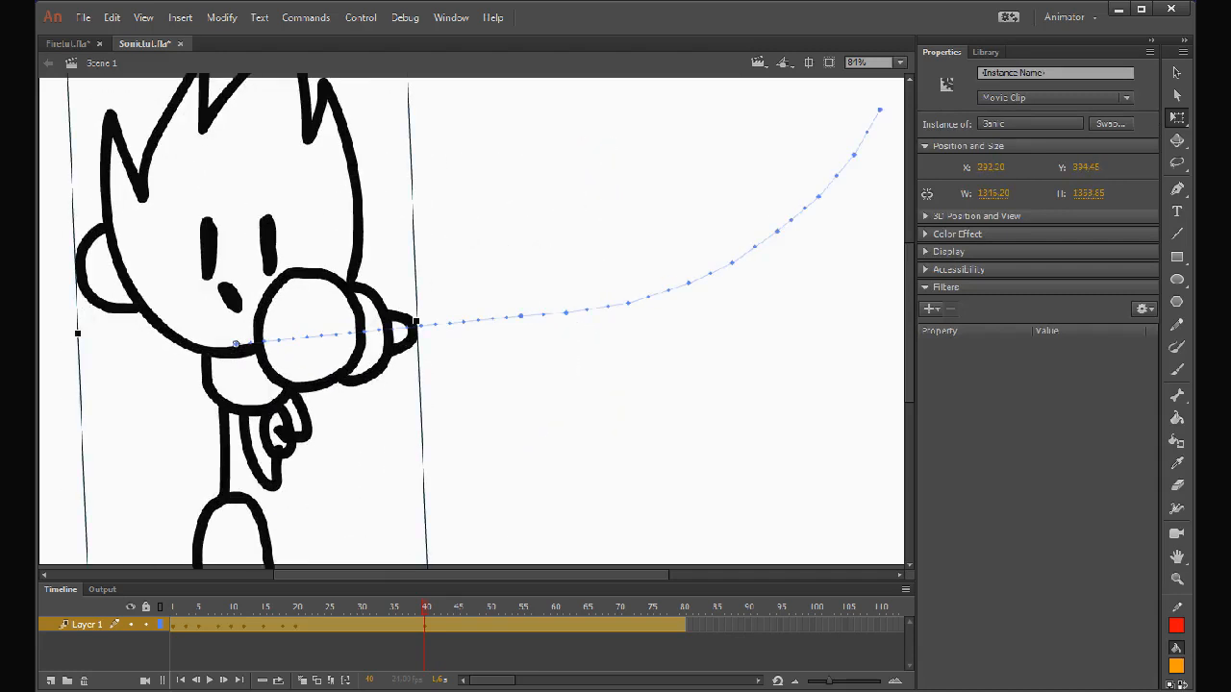
Move the enlarged Sanic instance further left at frame 40 until it is off the stage's left side.
left_click_drag(236, 343, 50, 333)
left_click_drag(200, 323, 39, 323)
key("Left")
key("Left")
key("Left")
key("Left")
key("Left")
key("Left")
key("Left")
key("Left")
key("Left")
key("Left")
key("Left")
key("Left")
key("Left")
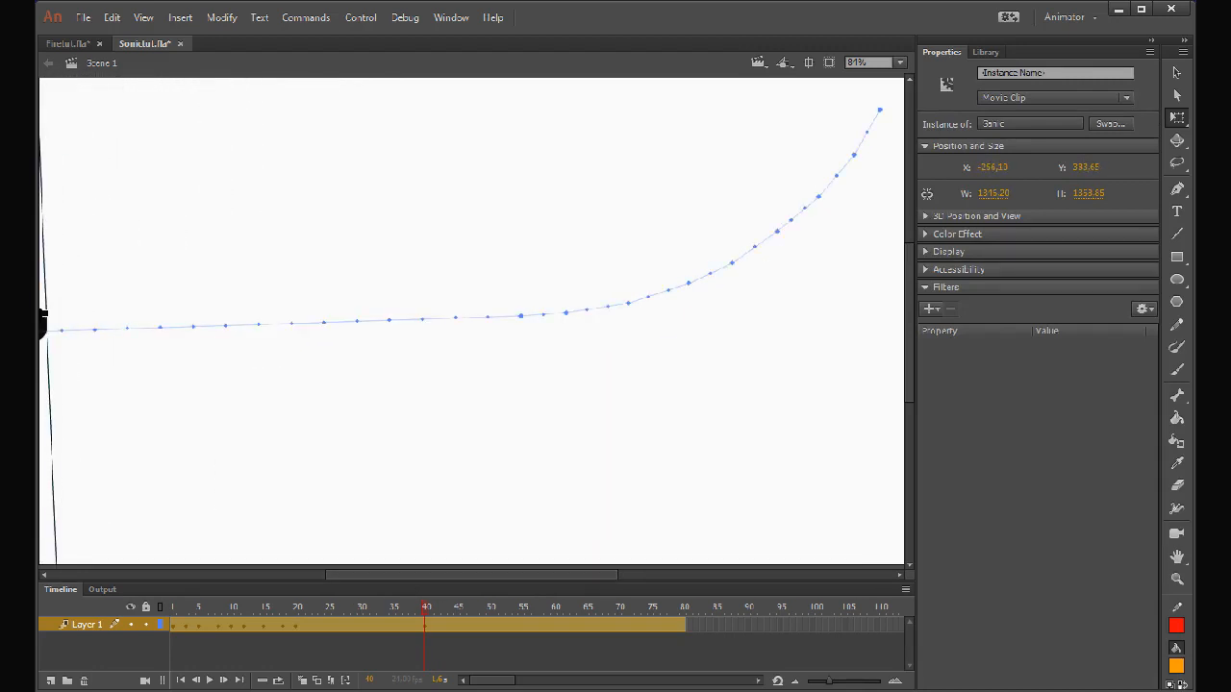
Deselect the instance and shorten the whole motion tween span to end at frame 47.
key("ctrl+shift+a")
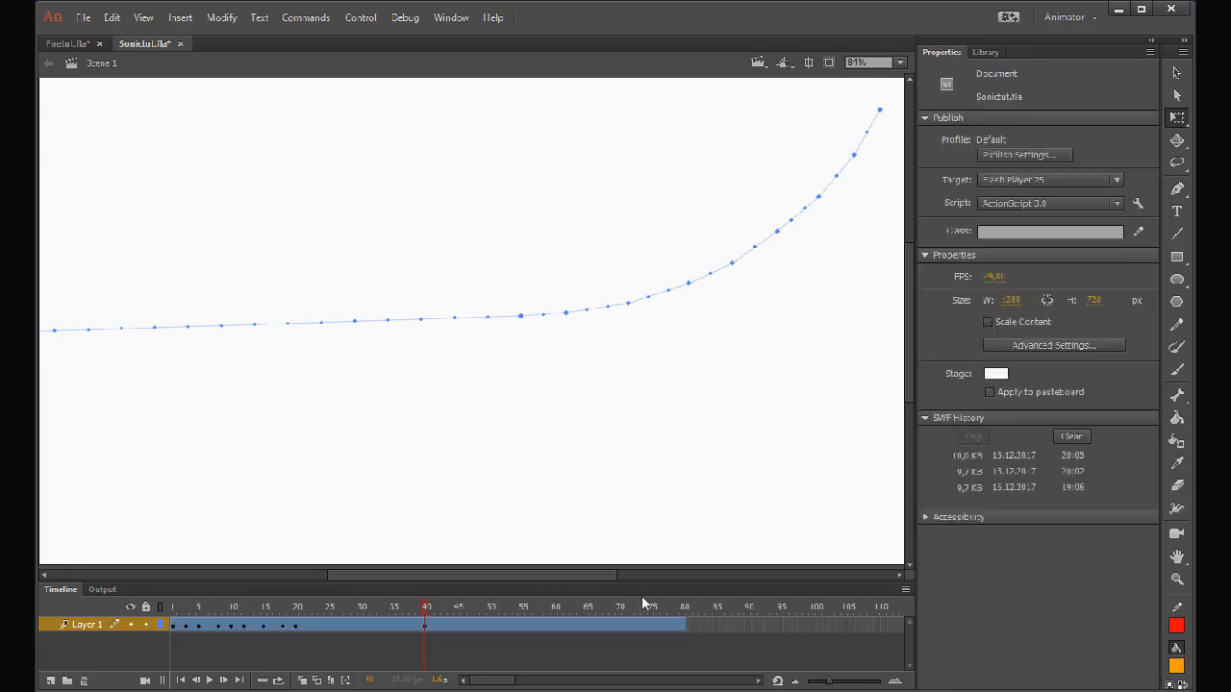
left_click_drag(683, 624, 471, 624)
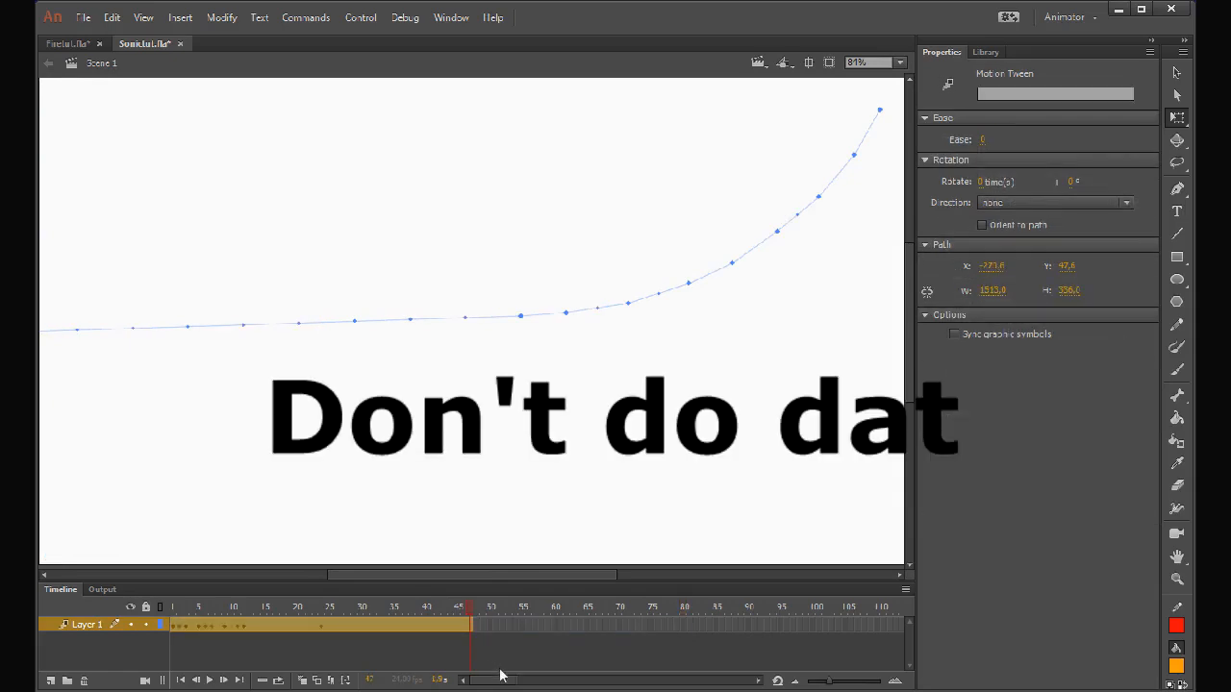
Undo the tween span shortening and remove the frames after frame 40 from the motion tween.
key("ctrl+z")
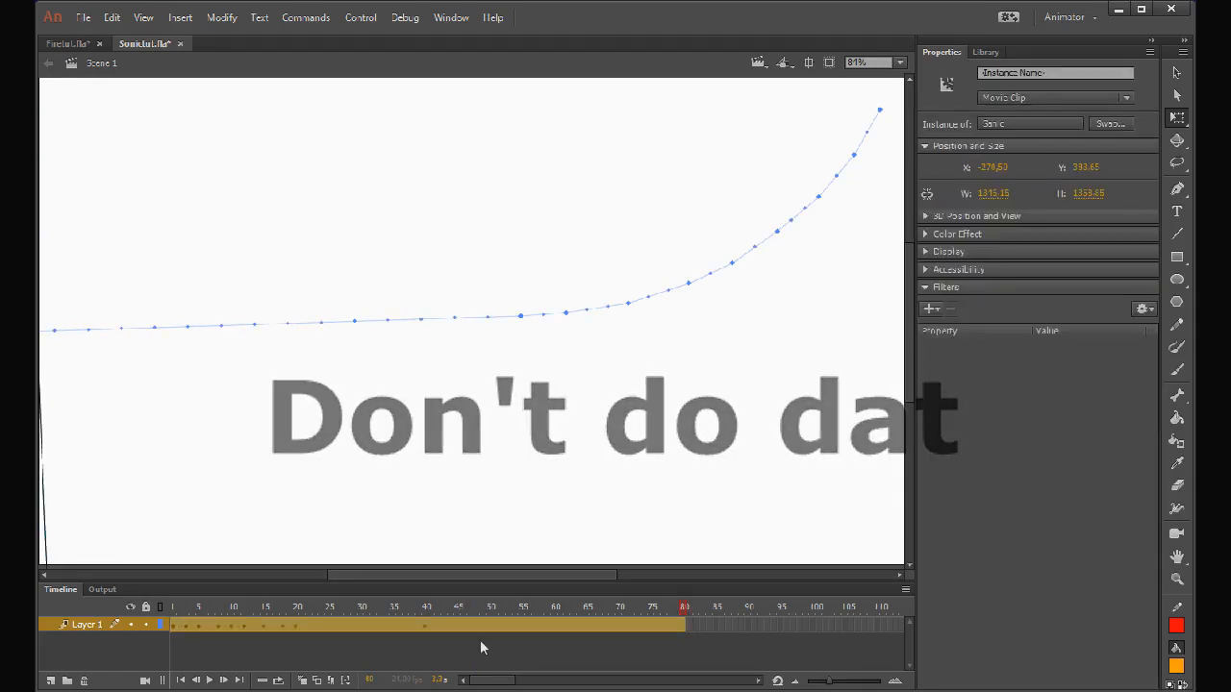
left_click(480, 639)
left_click_drag(426, 624, 676, 626)
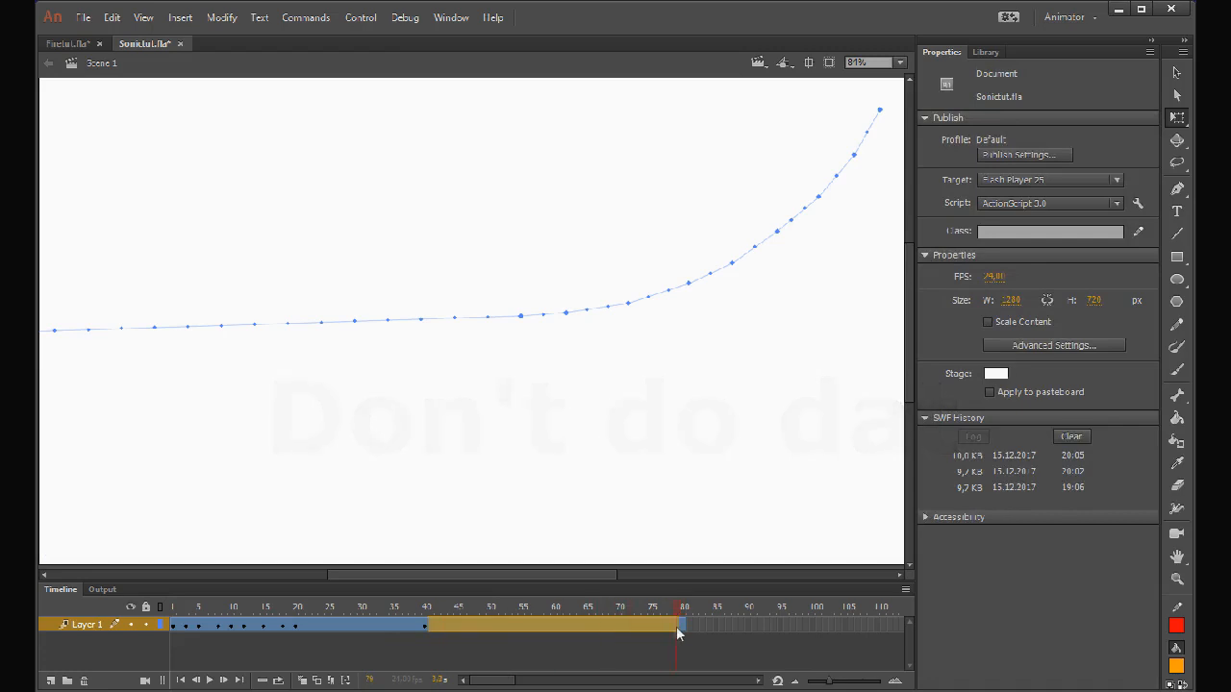
right_click(586, 627)
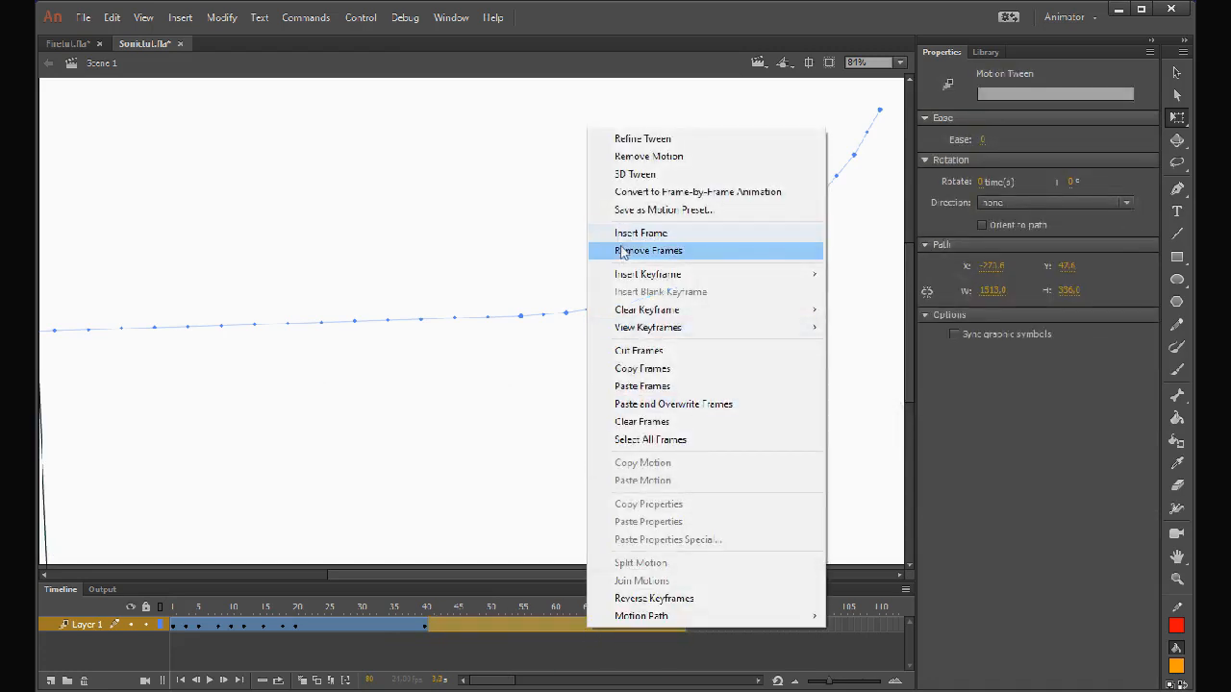
left_click(622, 252)
Add an empty span after the tween, from a blank keyframe at frame 41 through frame 50, and test the movie.
left_click(434, 625)
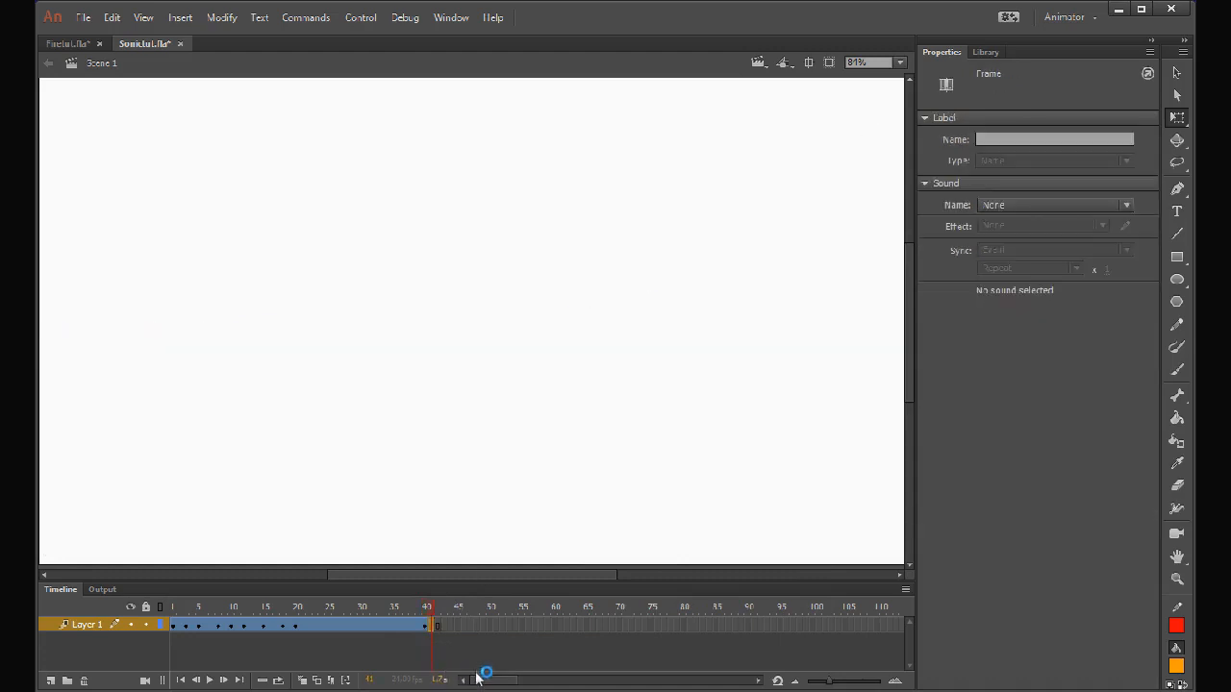
left_click(498, 605)
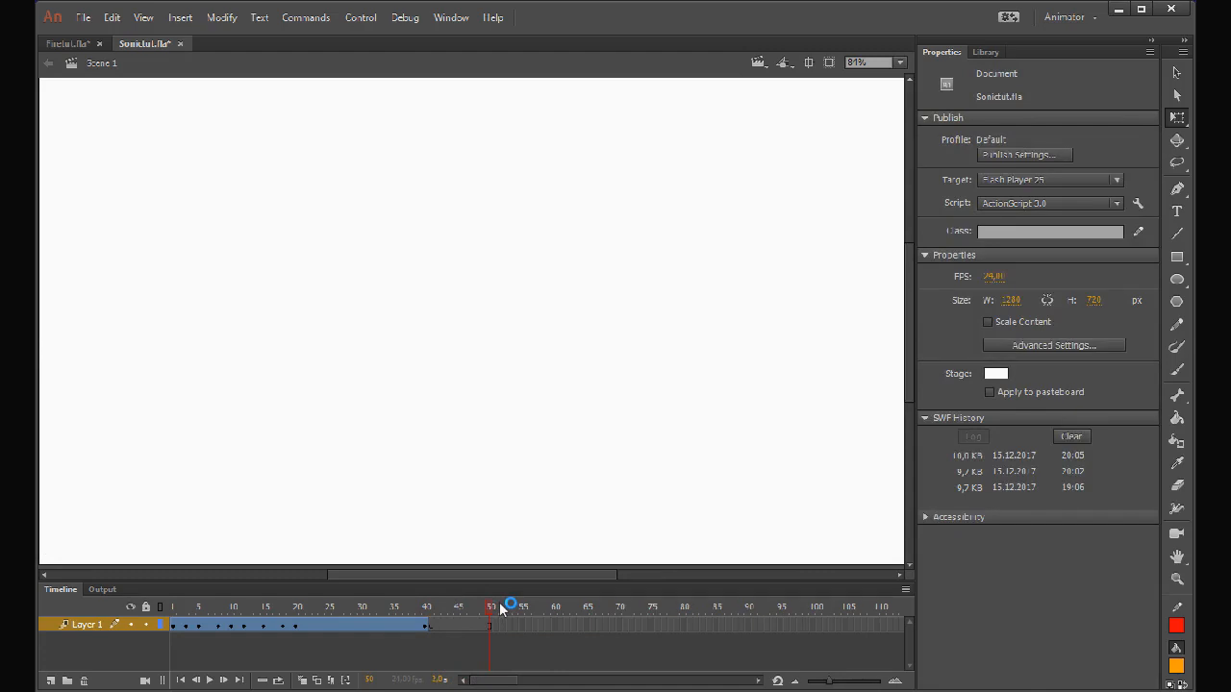
key("ctrl+Return")
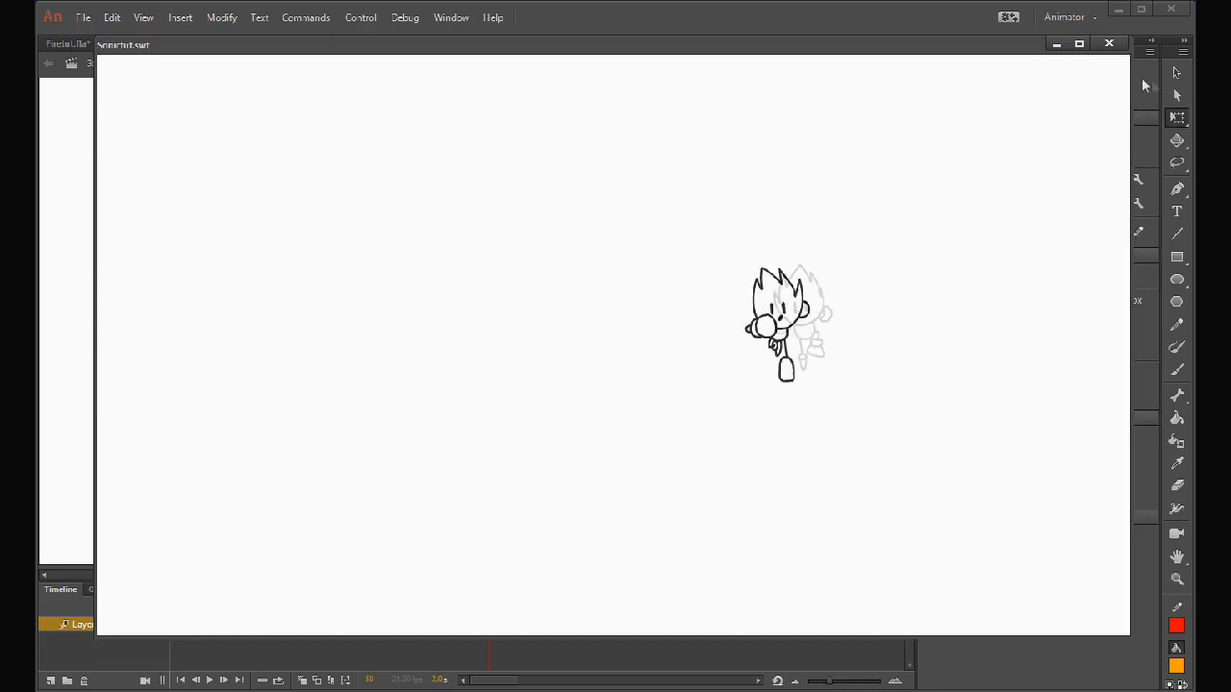
left_click(1108, 43)
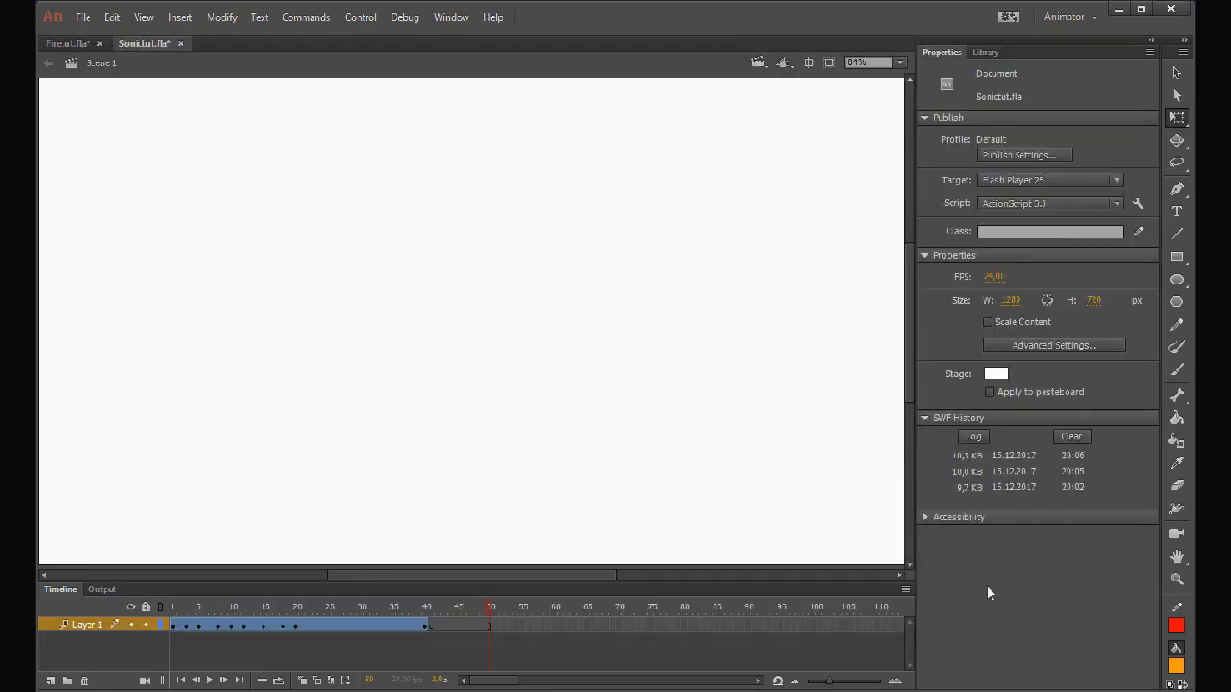